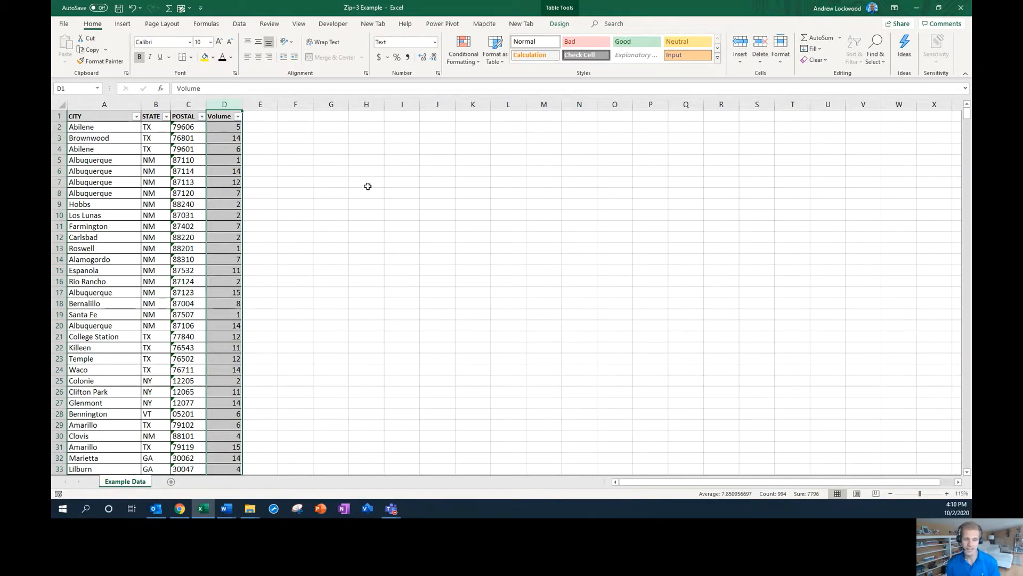
# - Examine the city, state, postal and volume table through its last row, including the list of distinct values in the POSTAL filter
pyautogui.scroll(-8, 163, 259)
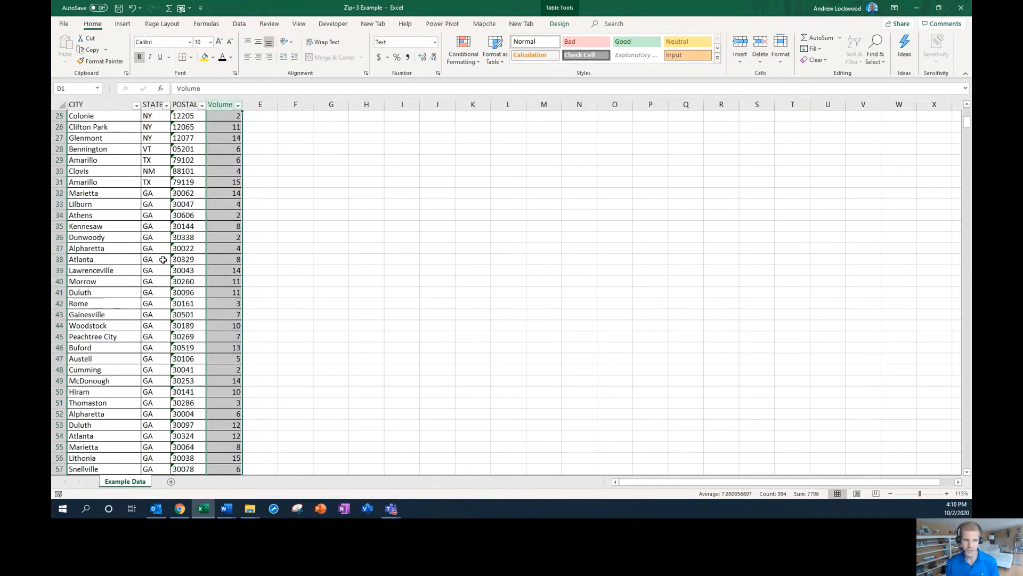
pyautogui.scroll(8, 163, 260)
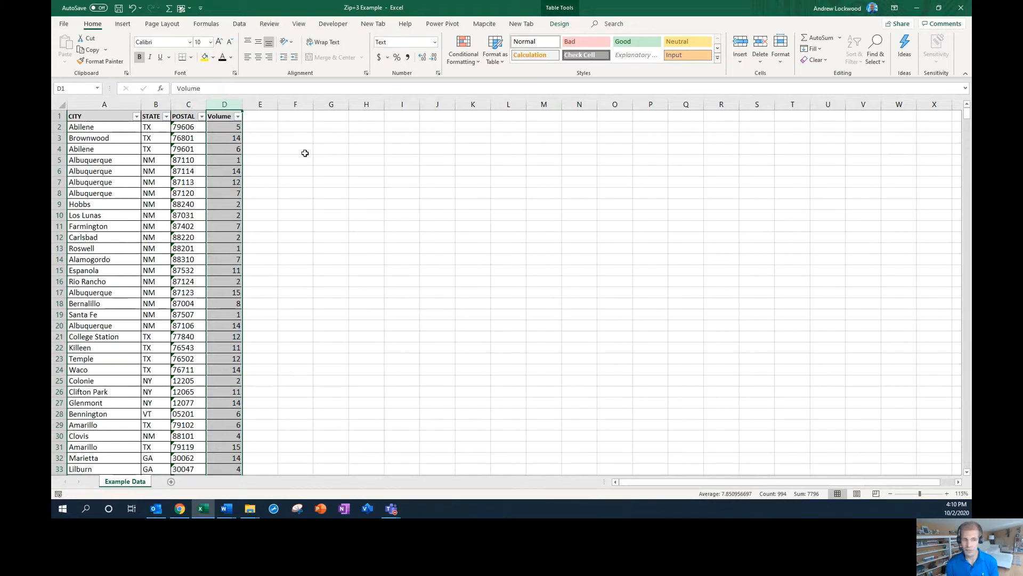
pyautogui.click(202, 116)
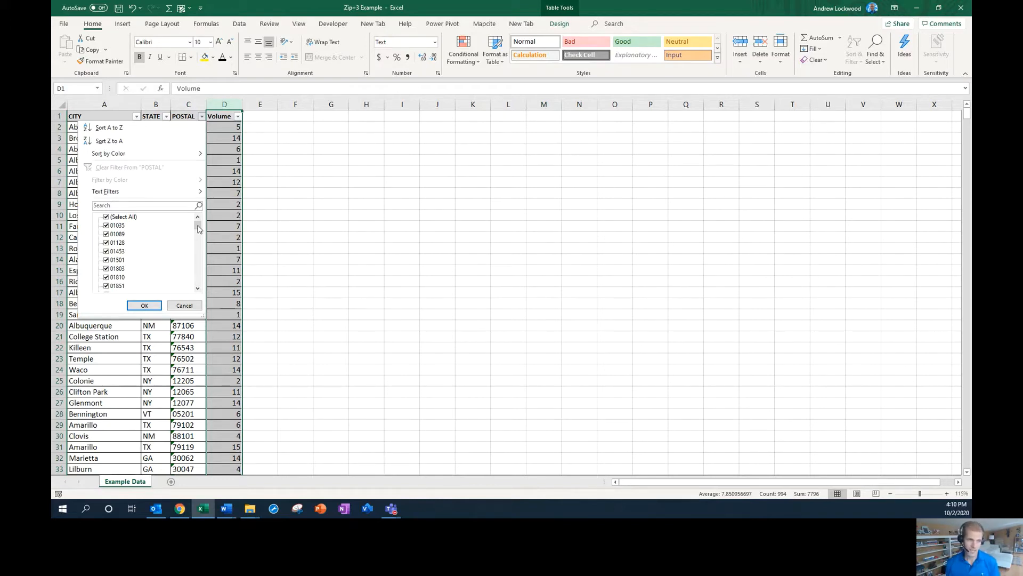
pyautogui.moveTo(198, 226); pyautogui.dragTo(197, 286)
pyautogui.click(190, 305)
pyautogui.click(190, 316)
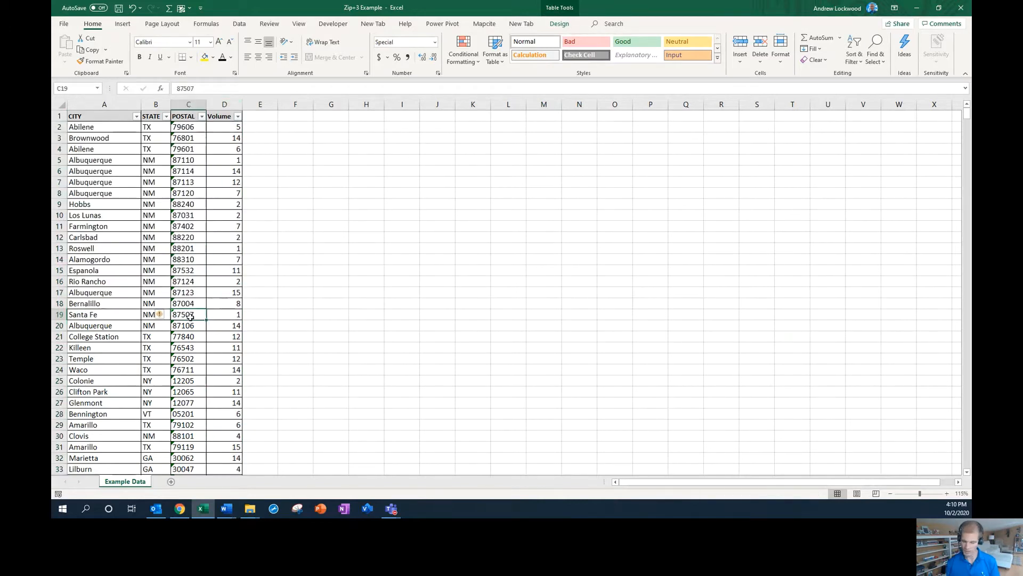
pyautogui.hotkey('ctrl', 'Down')
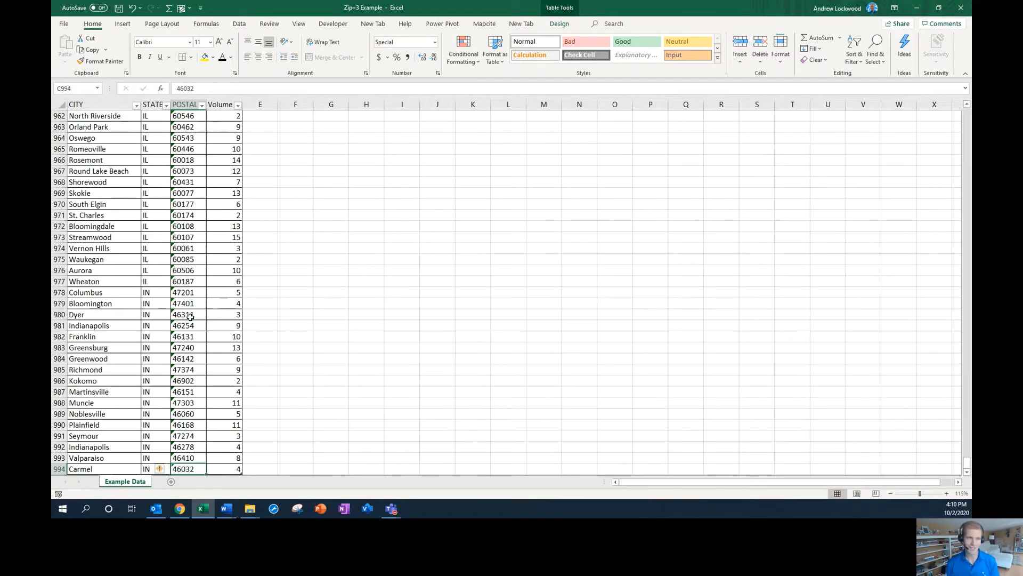
pyautogui.hotkey('ctrl', 'Up')
pyautogui.press('Down')
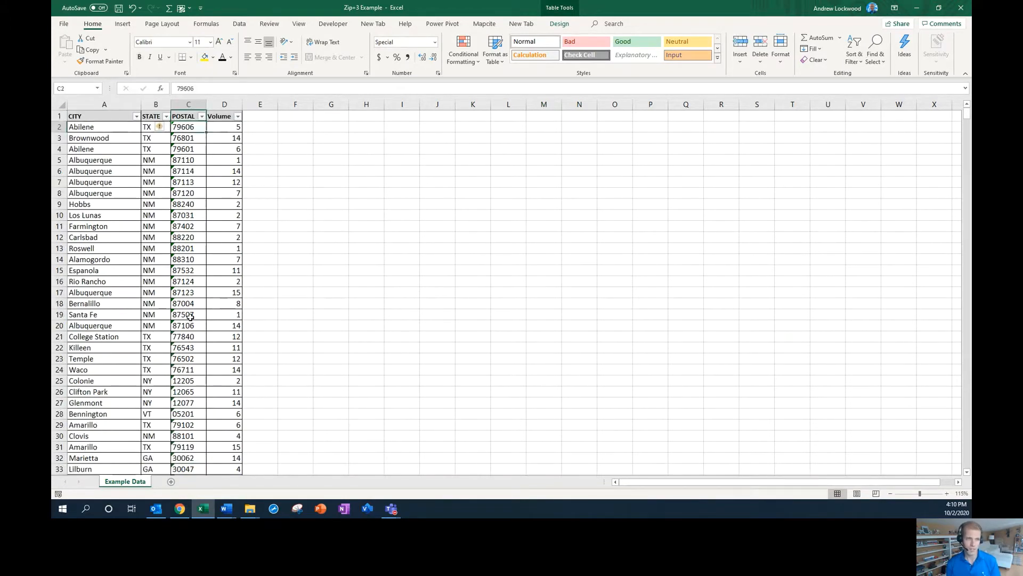
pyautogui.click(201, 116)
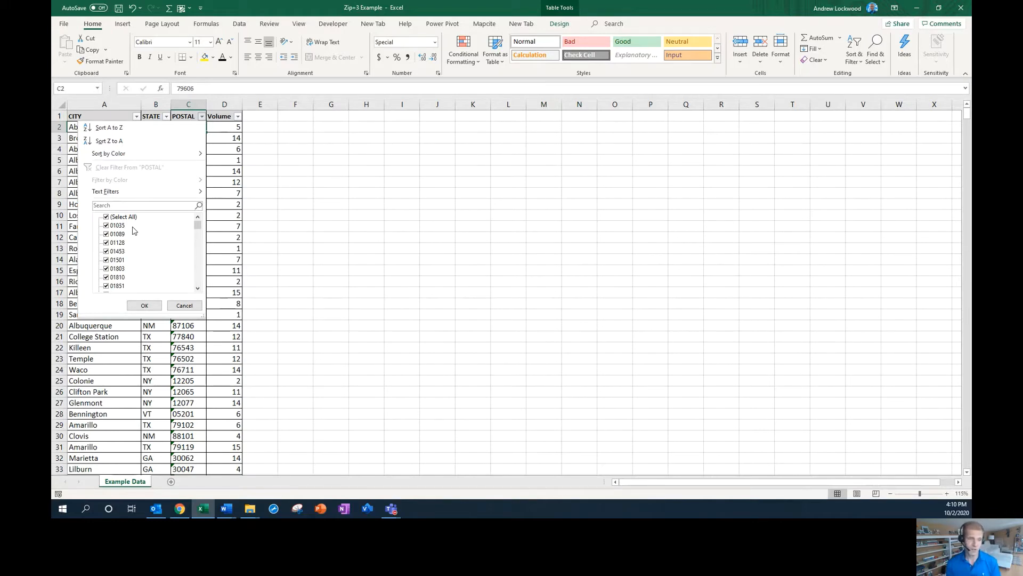
pyautogui.click(193, 306)
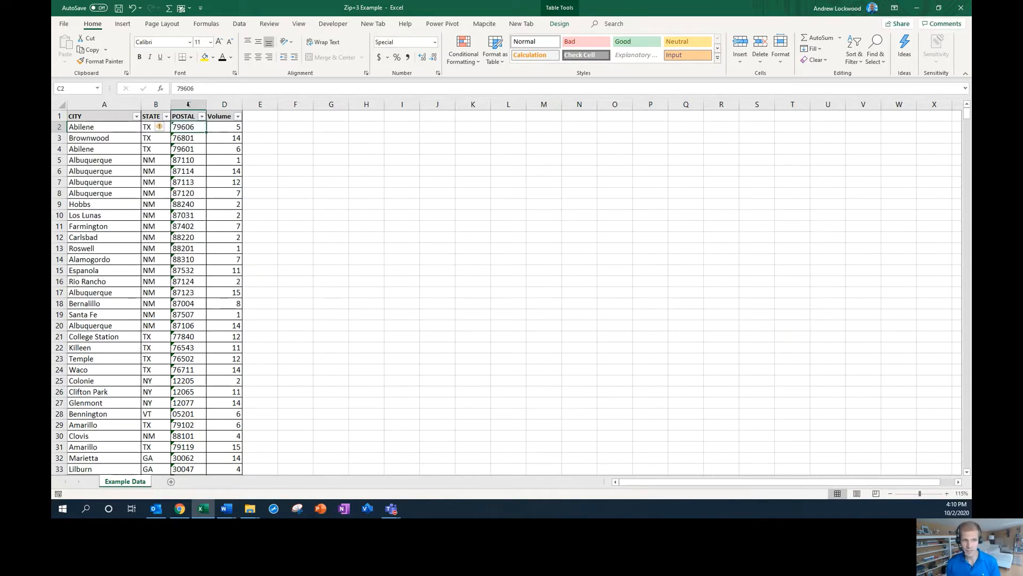
pyautogui.click(189, 102)
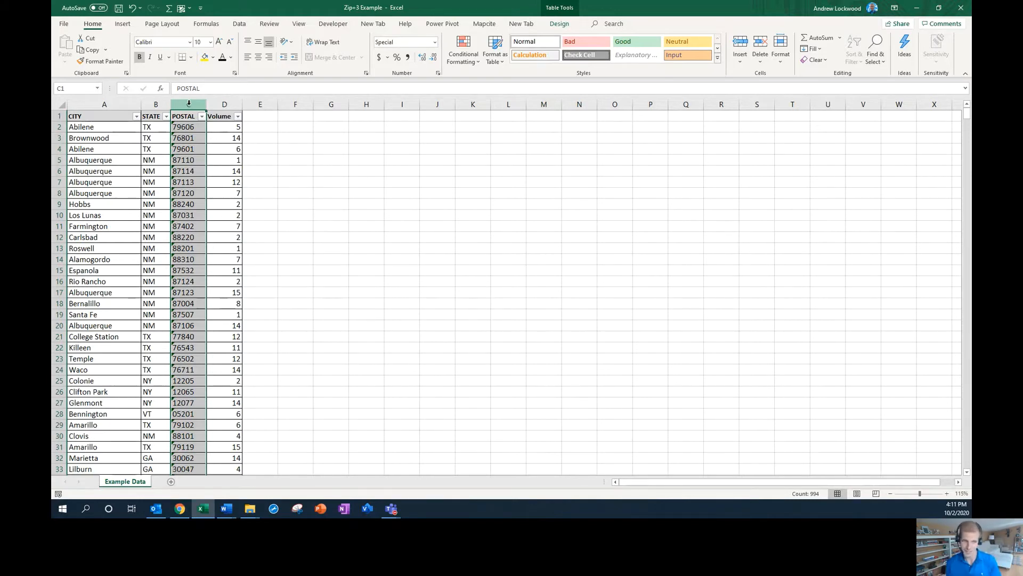
pyautogui.click(184, 129)
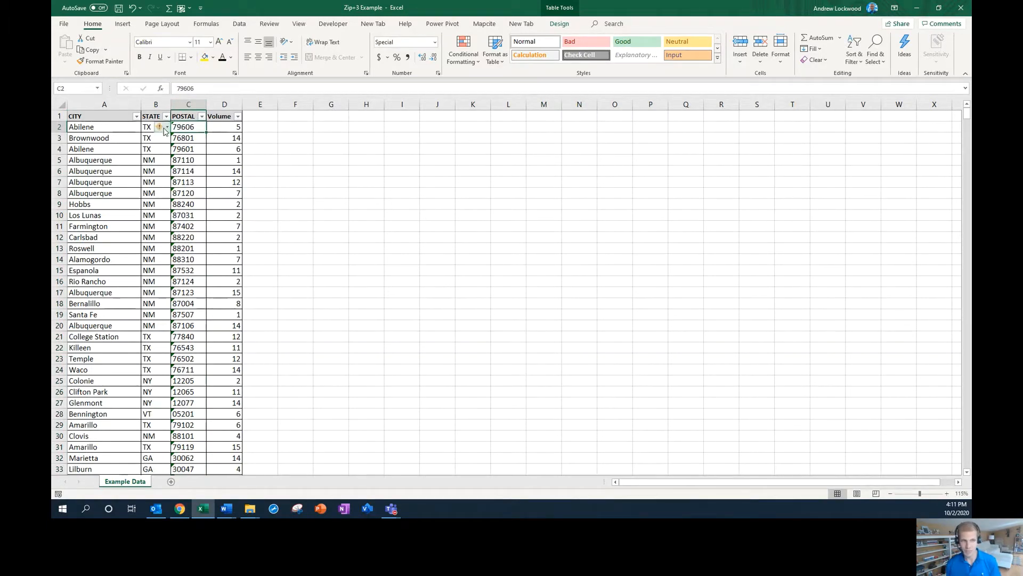
pyautogui.moveTo(162, 130)
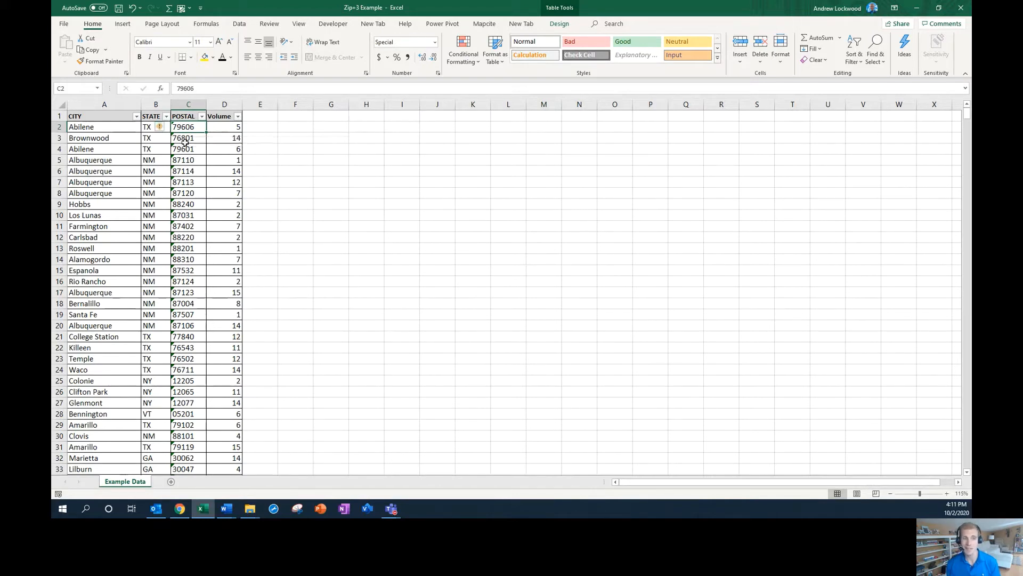
# - Apply the Special number format of type Zip Code to the whole POSTAL column
pyautogui.click(194, 101)
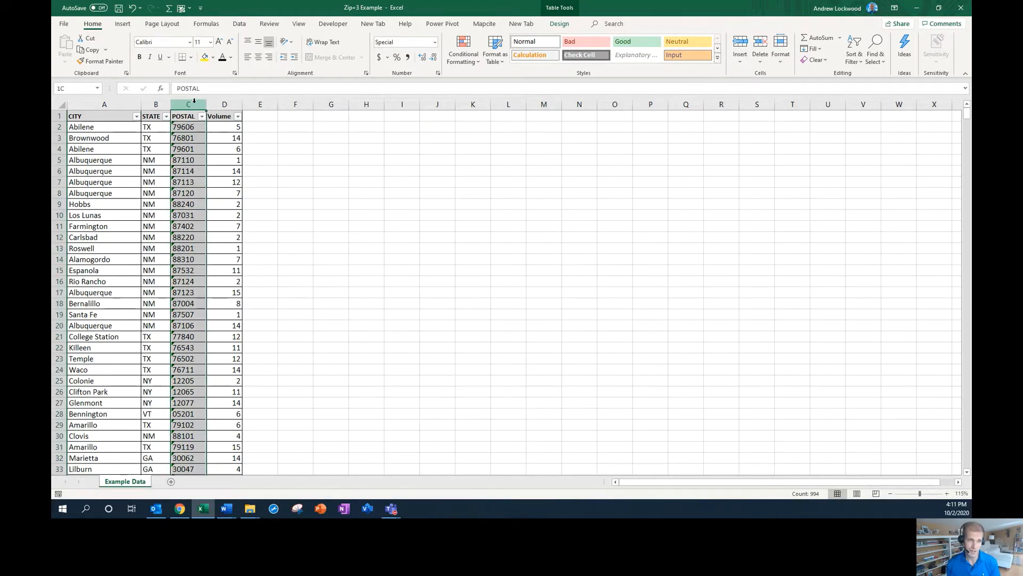
pyautogui.rightClick(194, 101)
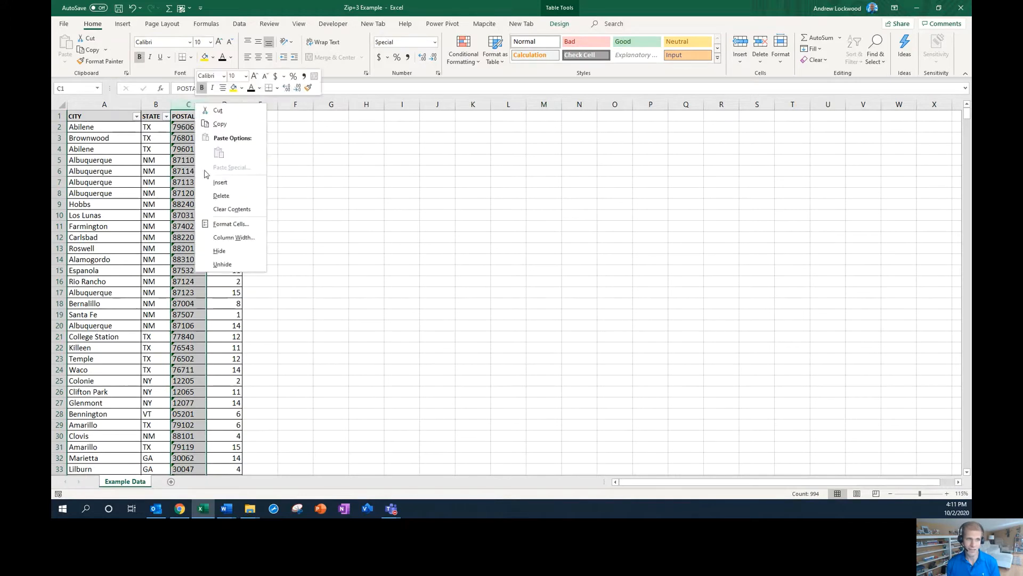
pyautogui.click(228, 224)
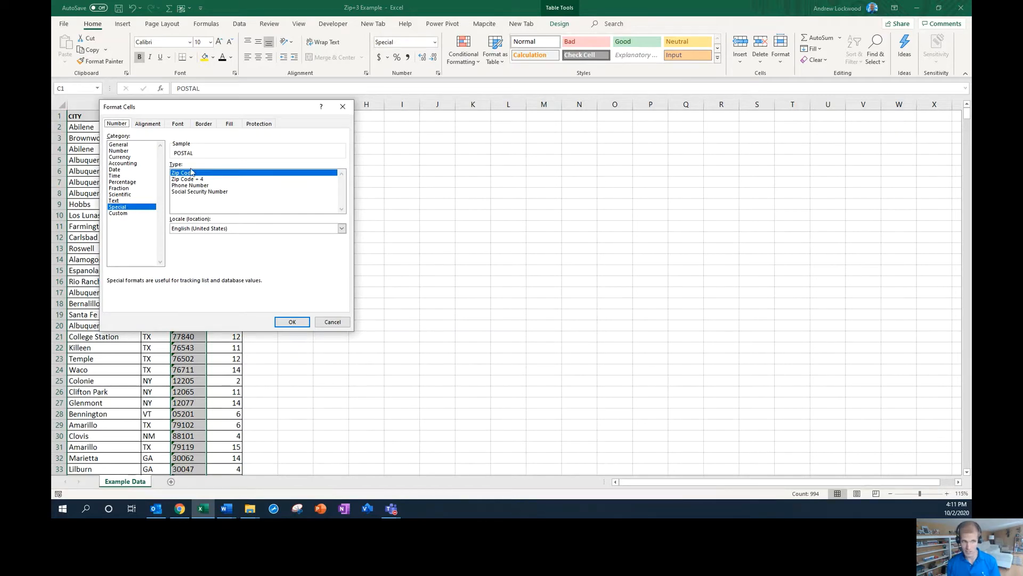
pyautogui.click(292, 321)
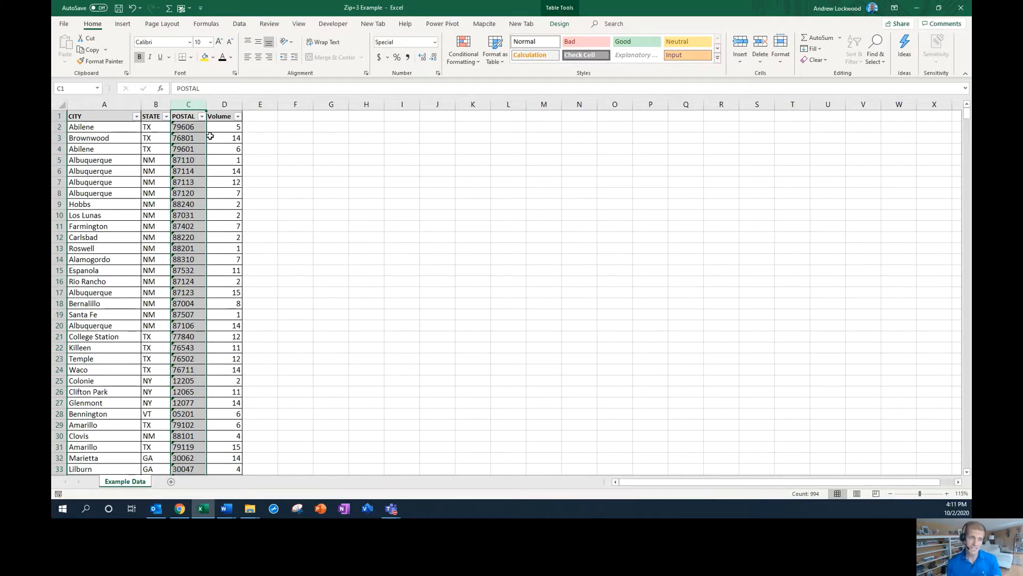
pyautogui.click(264, 128)
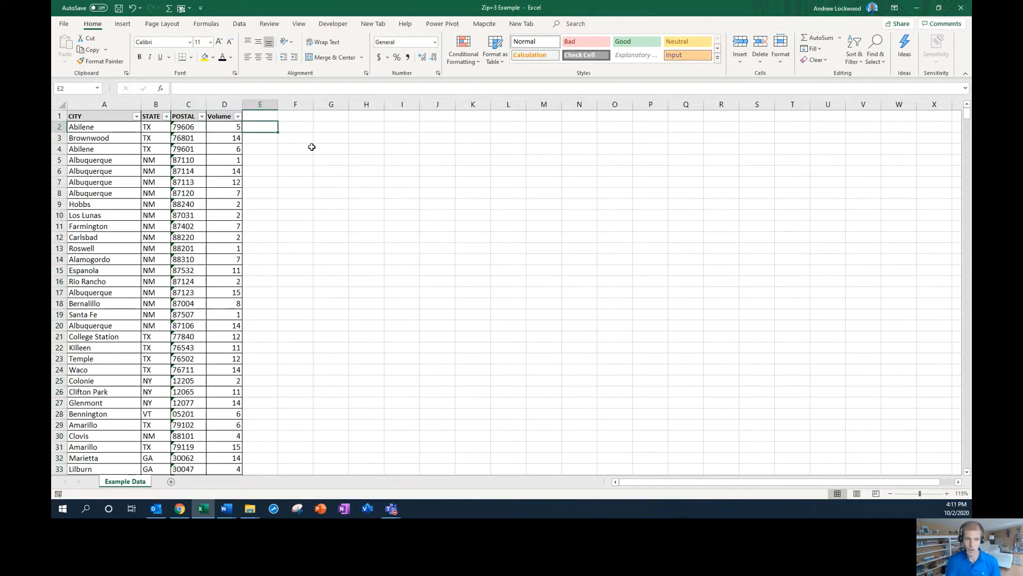
pyautogui.click(144, 206)
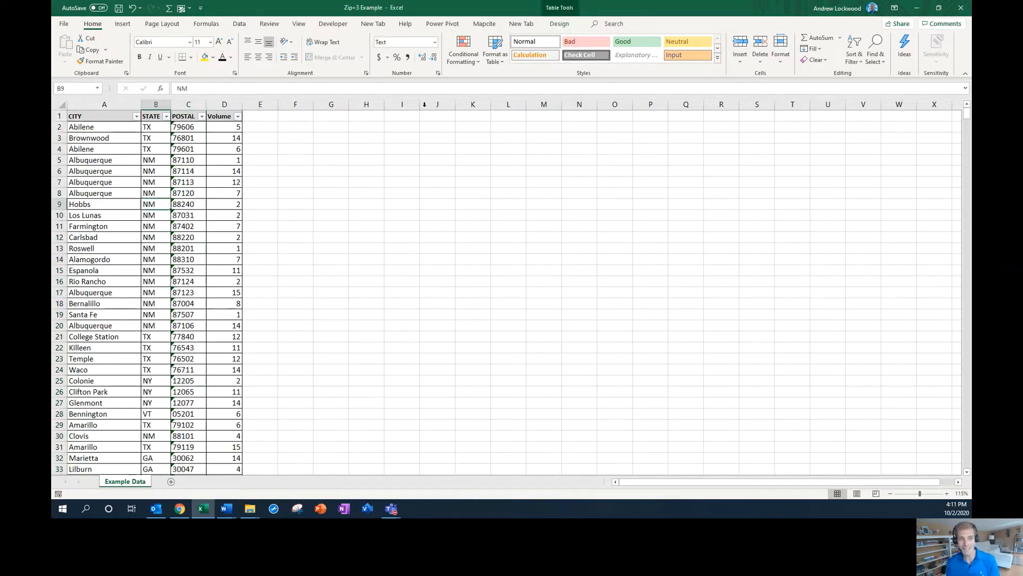
pyautogui.click(565, 25)
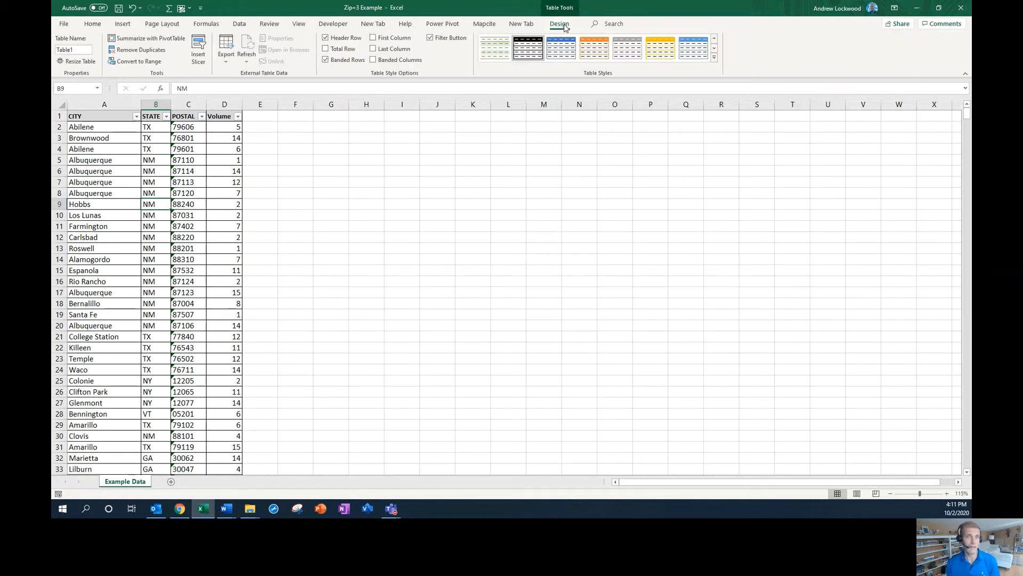
# - Enter the formula =C2/1 in cell E2 to convert the text postal codes to numbers in a helper column
pyautogui.click(272, 129)
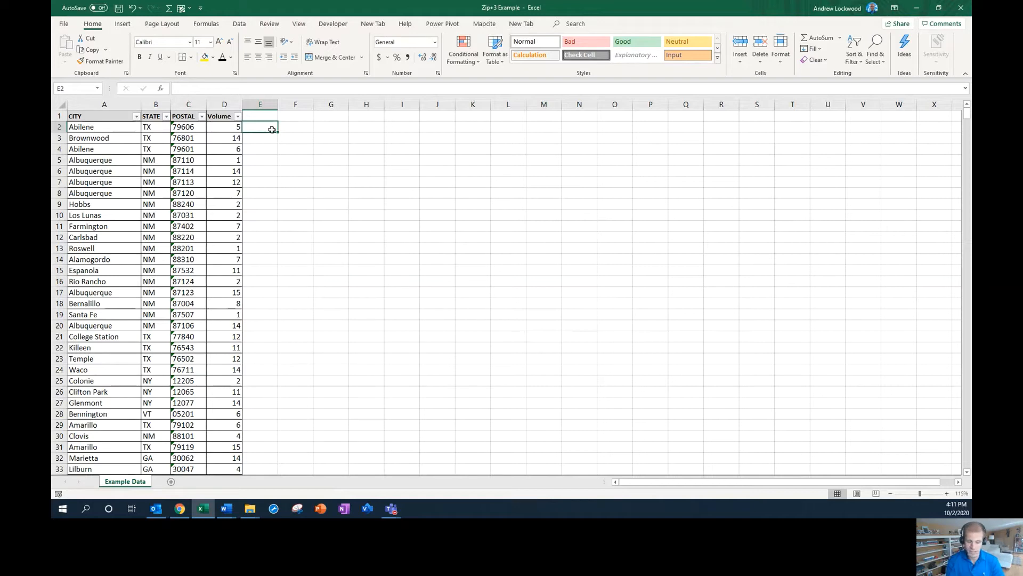
pyautogui.write('=')
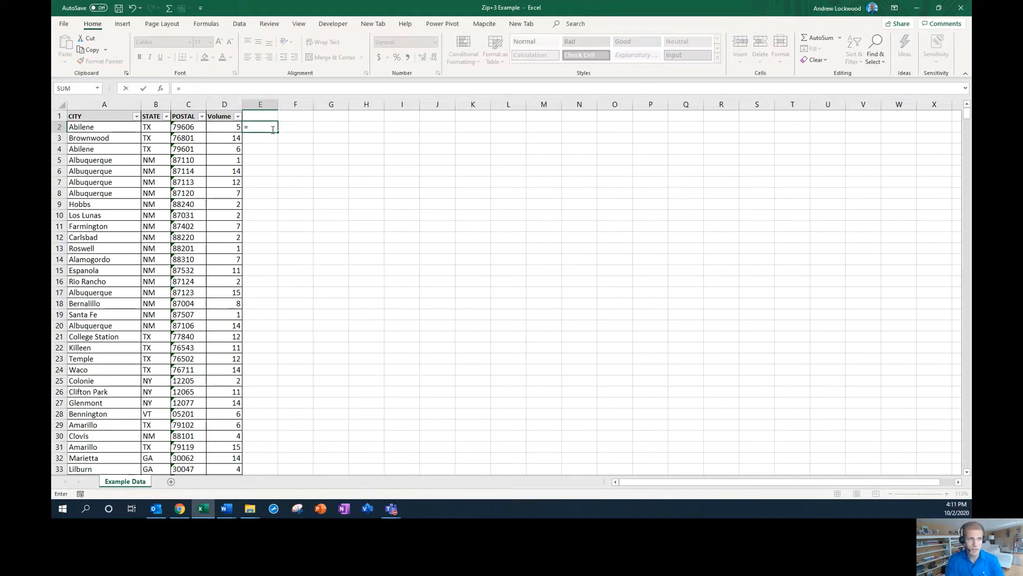
pyautogui.write('c2/12')
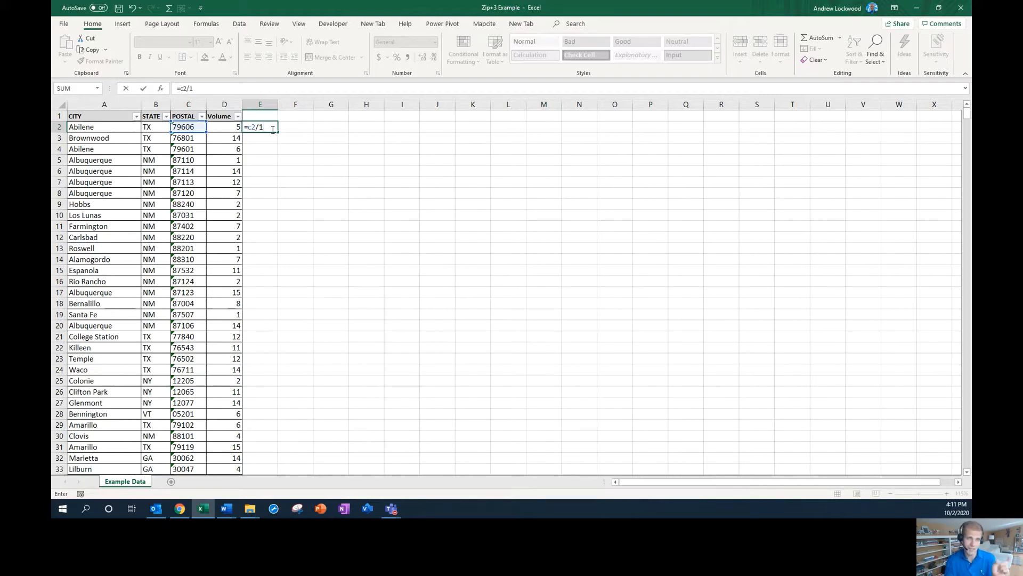
pyautogui.press('Return')
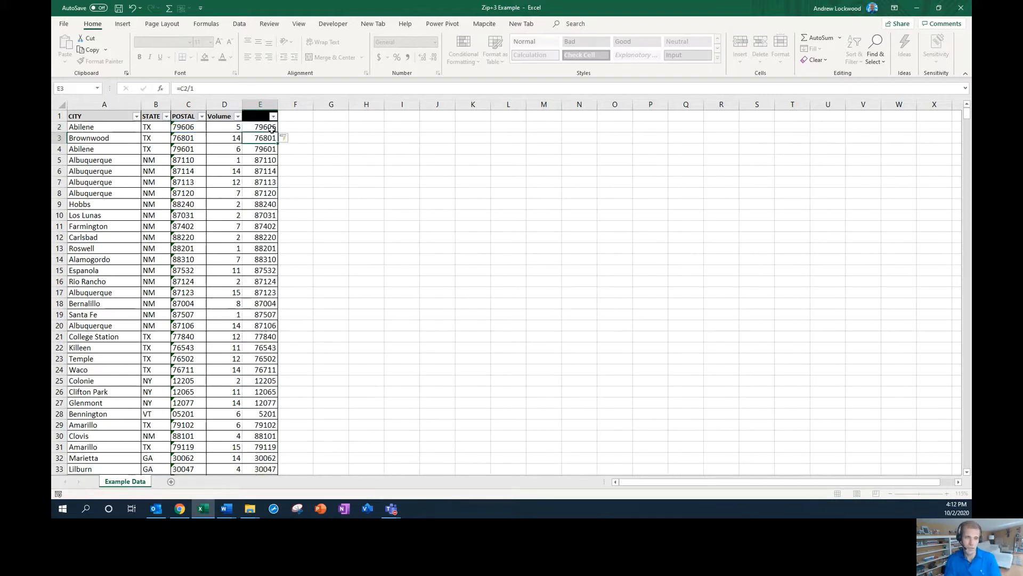
# - Copy all the converted numbers from E2 down and paste them as values over the POSTAL column starting at C2
pyautogui.click(269, 126)
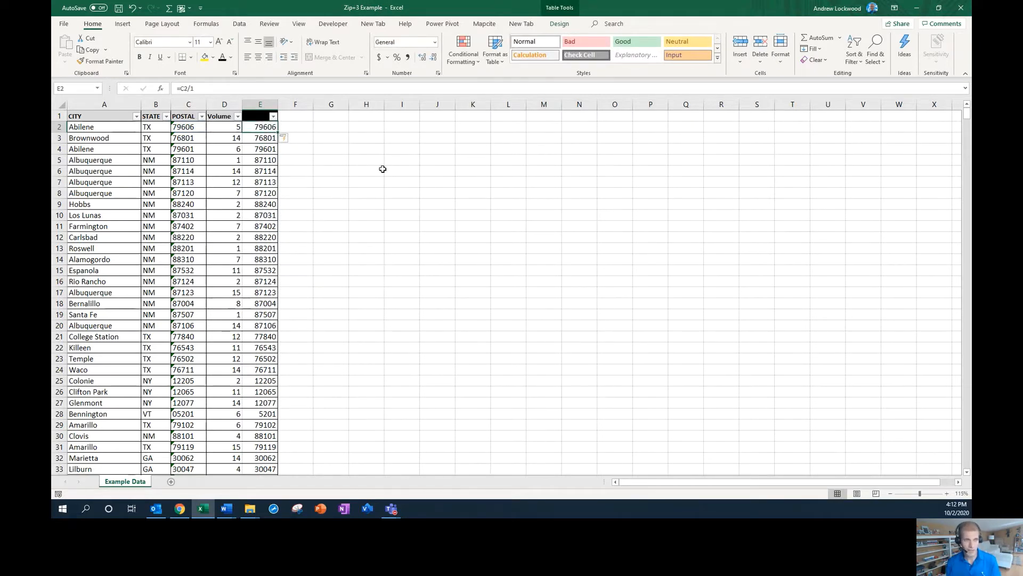
pyautogui.hotkey('ctrl', 'shift', 'Down')
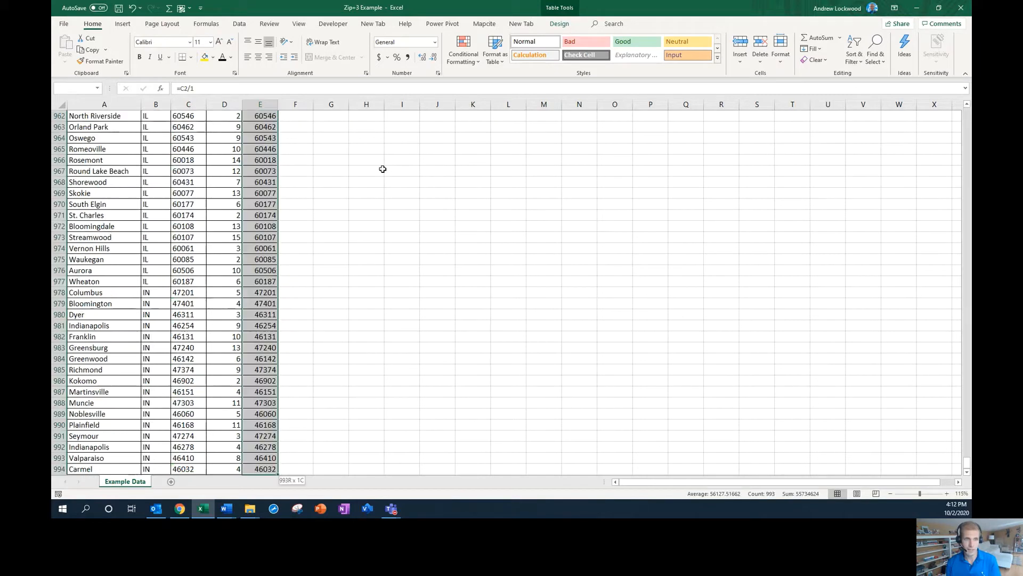
pyautogui.hotkey('ctrl', 'c')
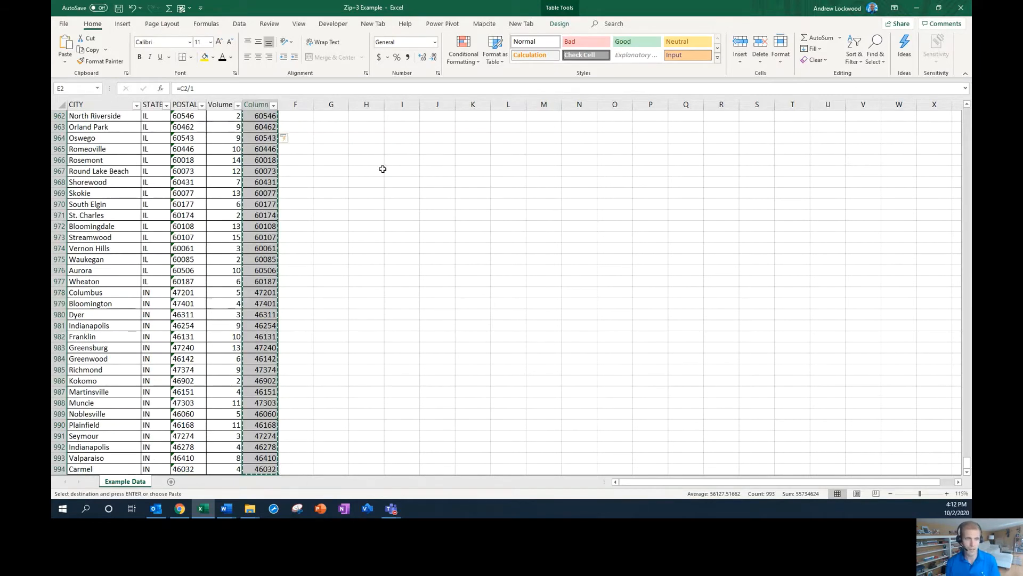
pyautogui.hotkey('ctrl', 'shift', 'Up')
pyautogui.click(197, 128)
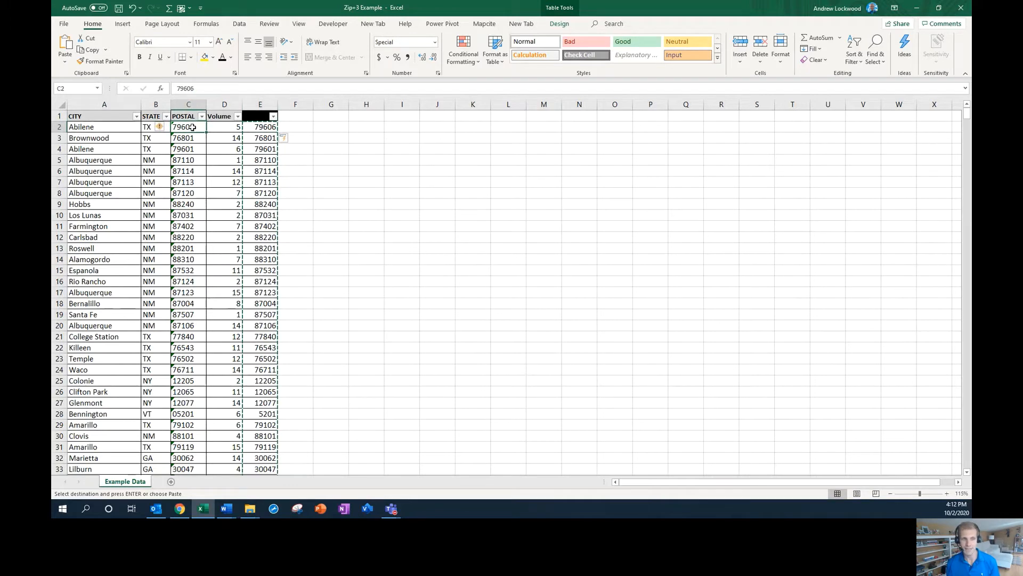
pyautogui.rightClick(192, 127)
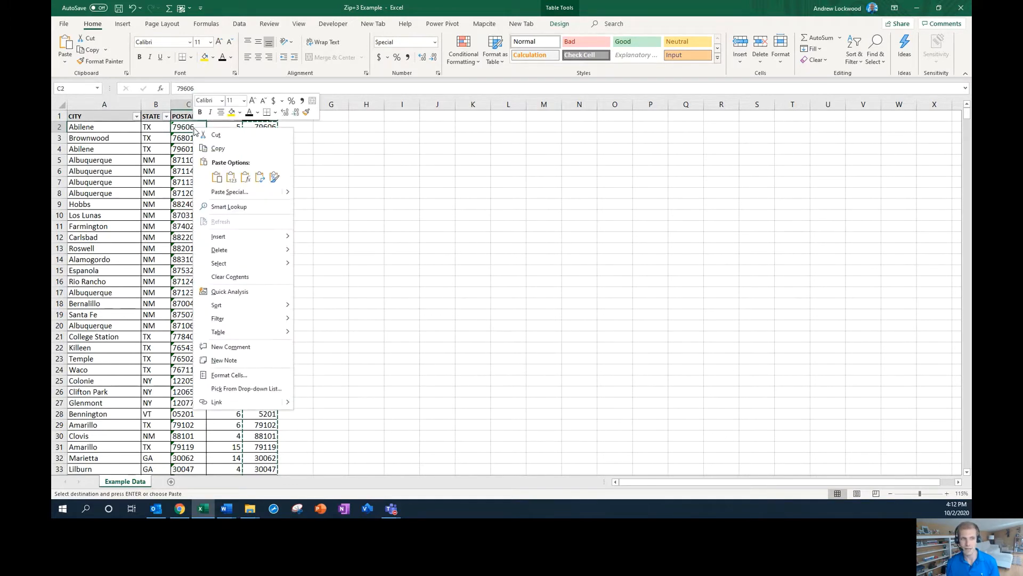
pyautogui.click(230, 178)
pyautogui.click(231, 181)
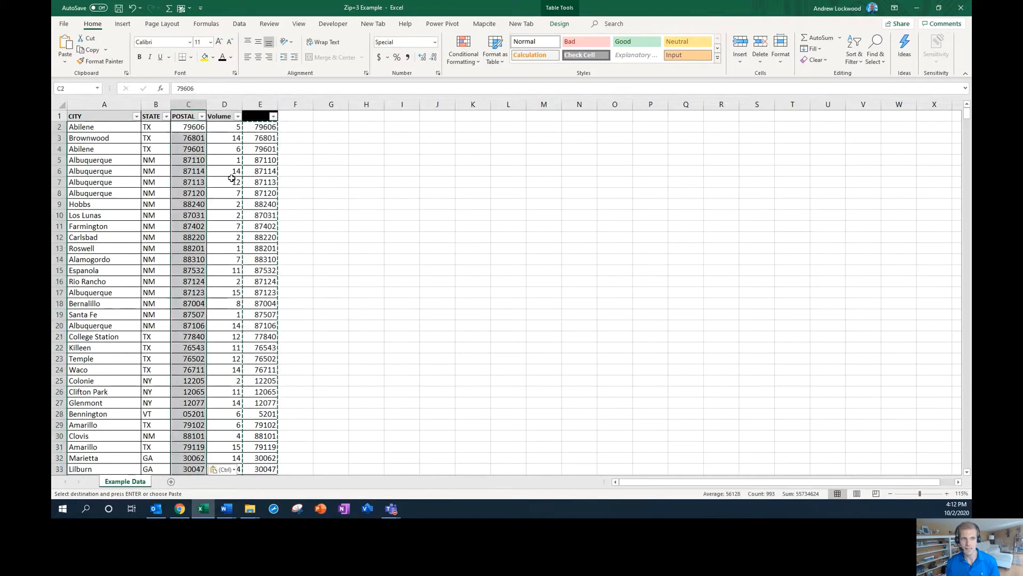
# - Delete the helper column E that holds the converted postal codes
pyautogui.click(263, 101)
pyautogui.rightClick(263, 102)
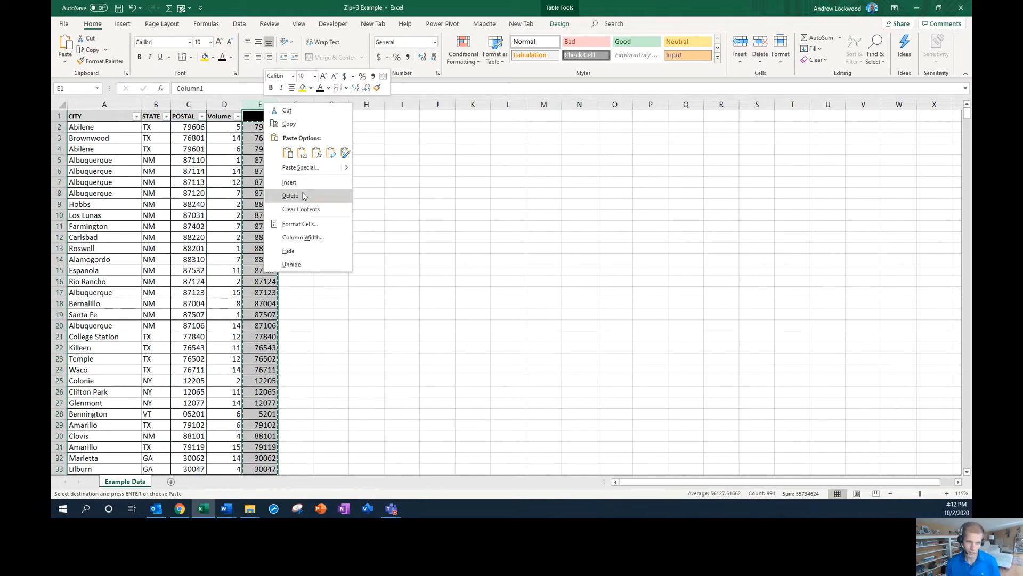
pyautogui.click(303, 195)
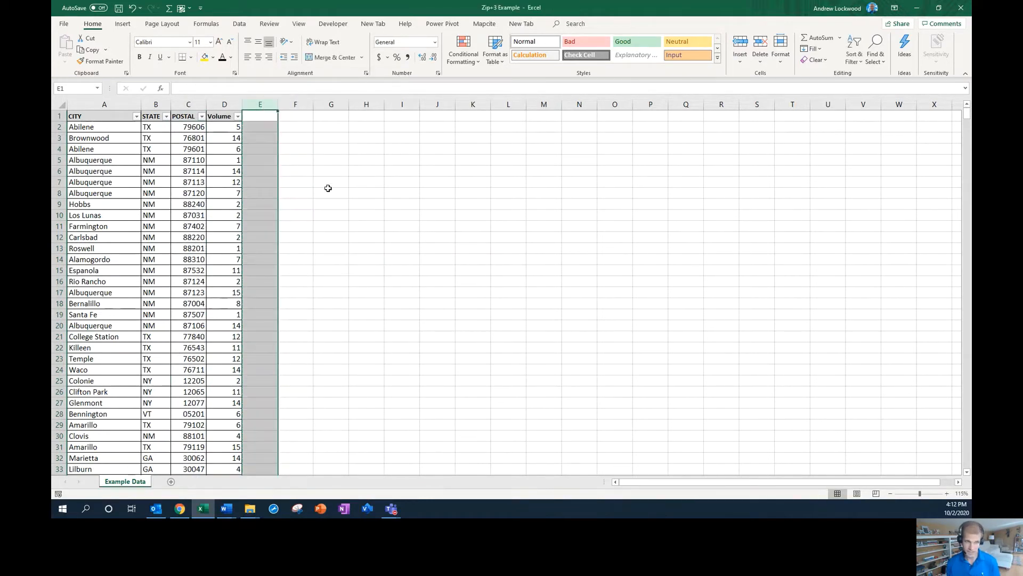
# - Reapply the Special Zip Code format to the numeric values in the POSTAL column
pyautogui.click(191, 106)
pyautogui.rightClick(190, 104)
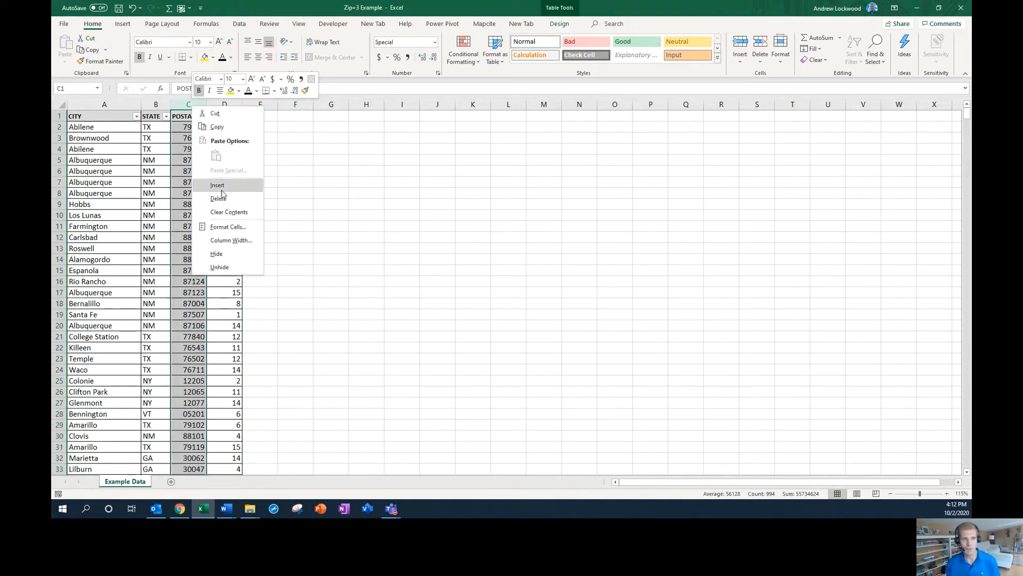
pyautogui.click(226, 227)
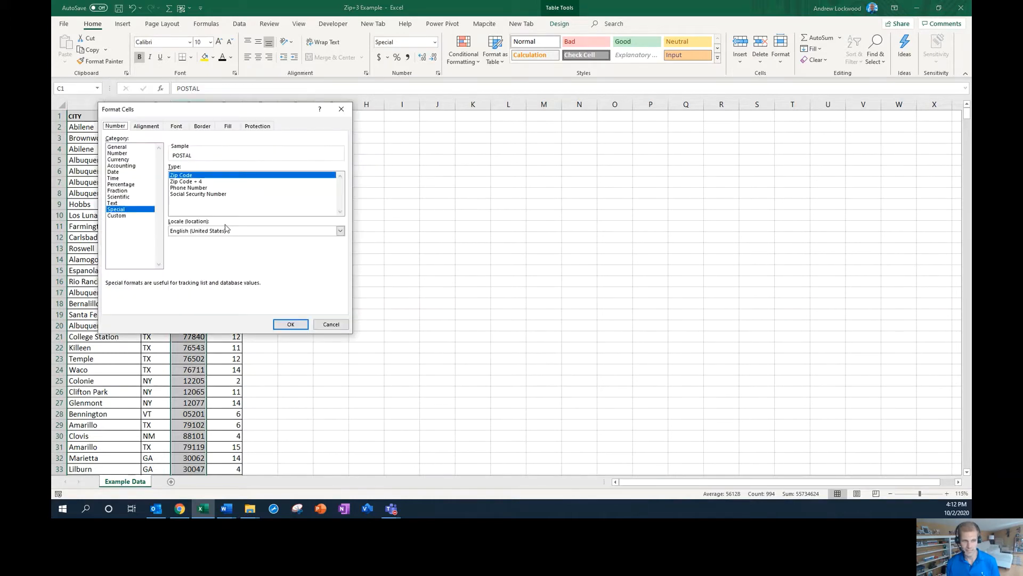
pyautogui.click(291, 325)
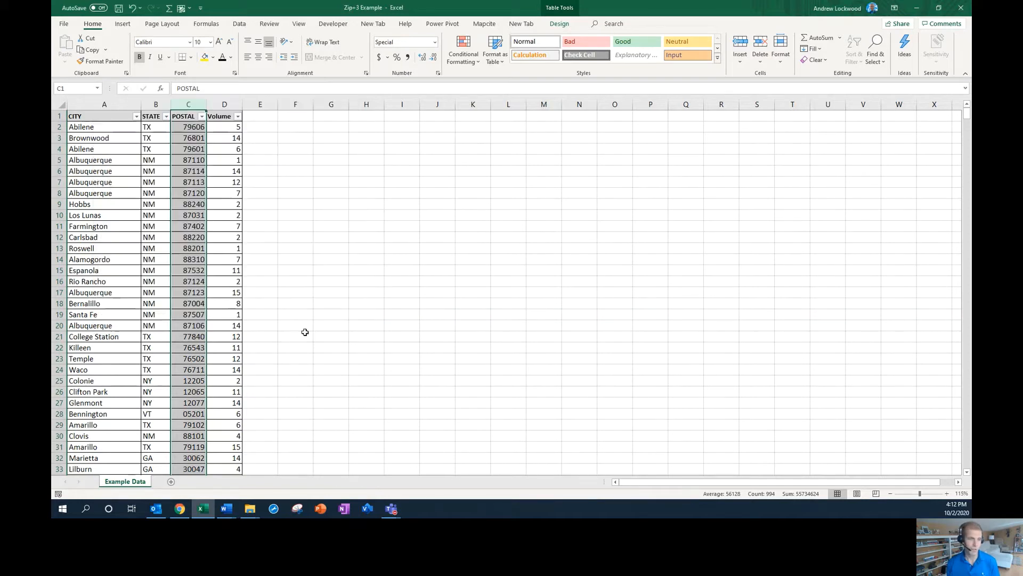
pyautogui.click(302, 333)
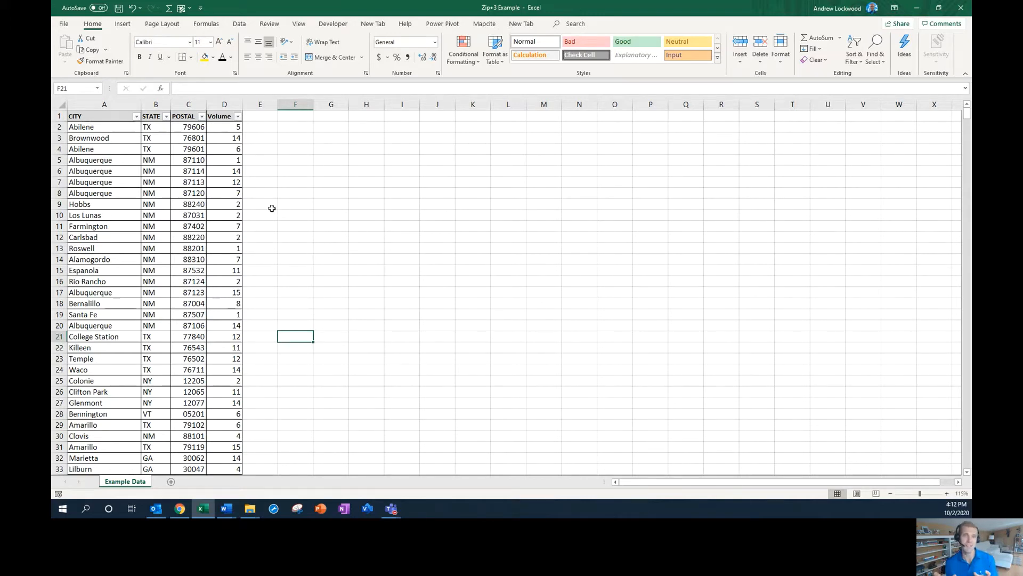
# - Add a new column header Zip+3 in E1 and set its font color to white
pyautogui.click(257, 117)
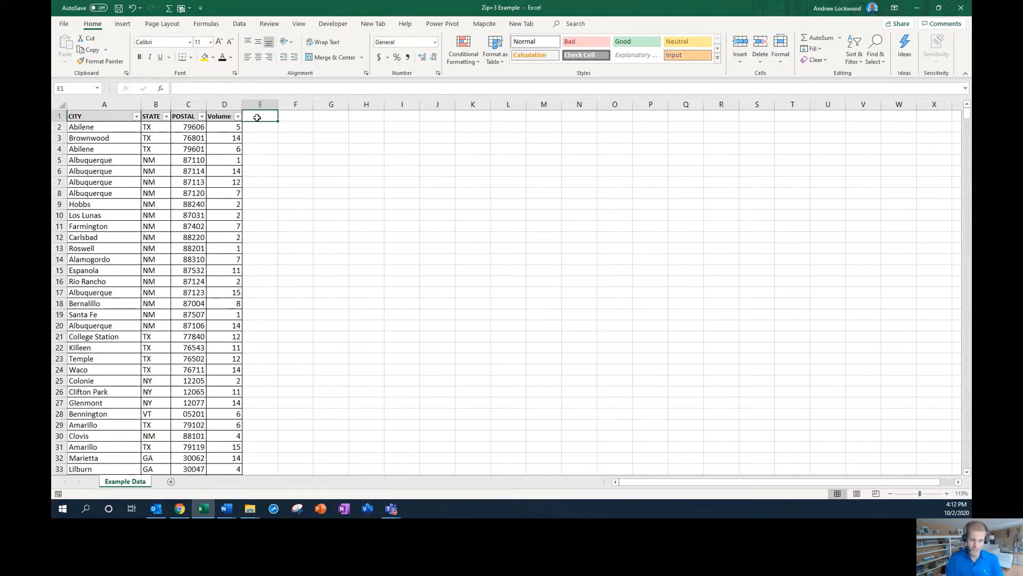
pyautogui.write('Zip+')
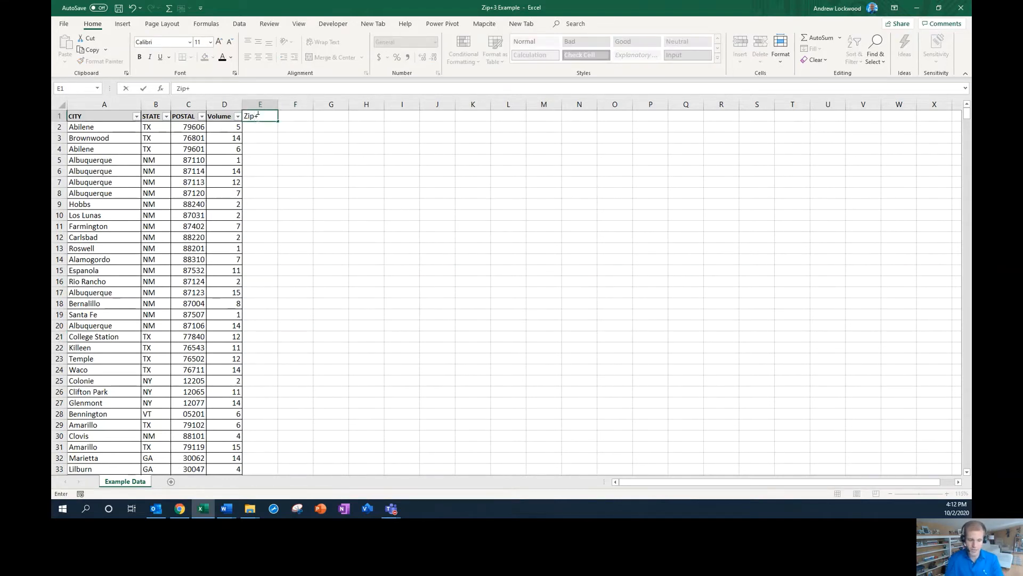
pyautogui.write('3')
pyautogui.press('Return')
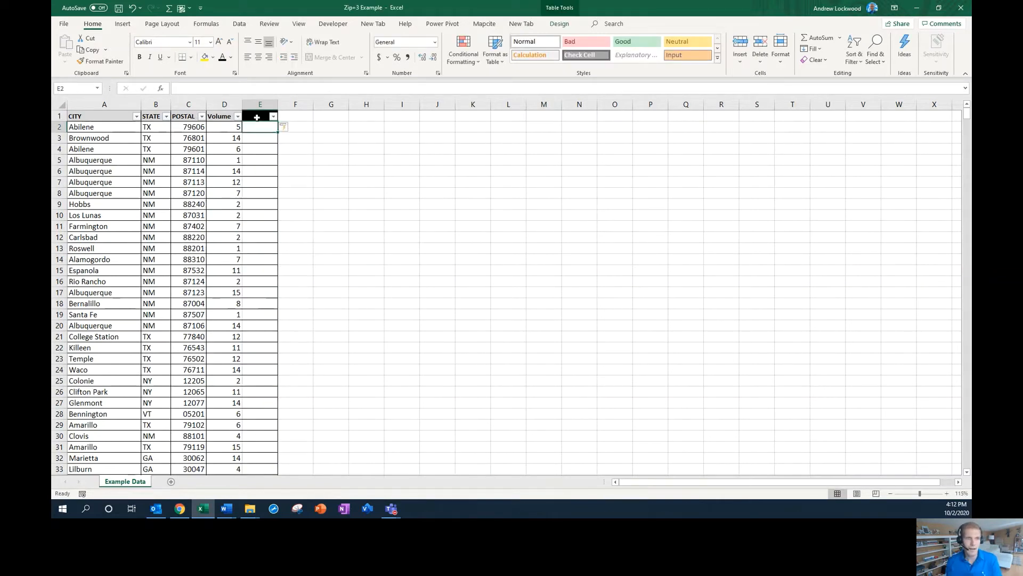
pyautogui.click(256, 118)
pyautogui.click(230, 57)
pyautogui.click(222, 95)
pyautogui.click(289, 171)
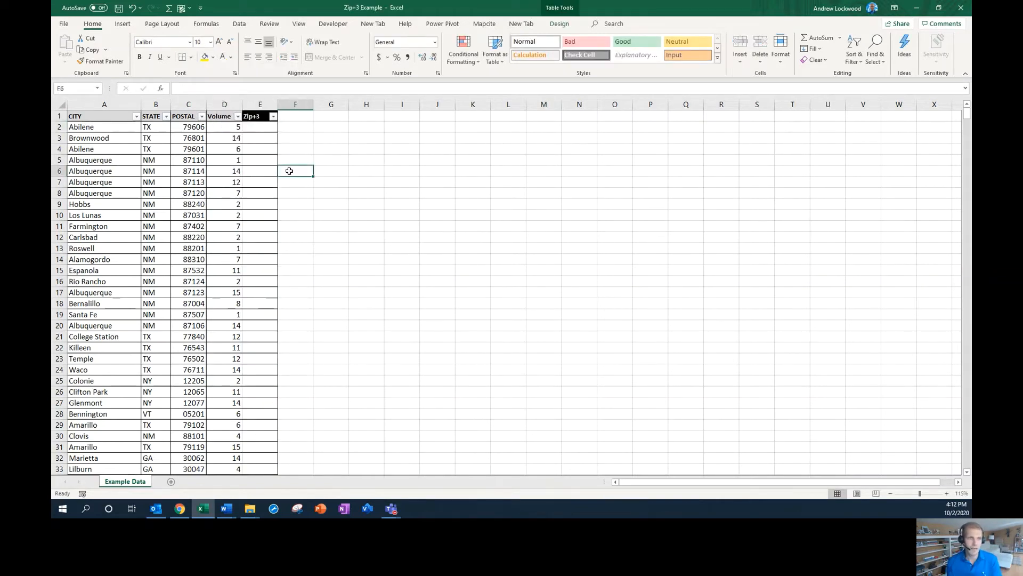
# - Enter the formula =LEFT(C2,3) in E2 to fill the Zip+3 column with the first three characters of each postal code
pyautogui.click(258, 126)
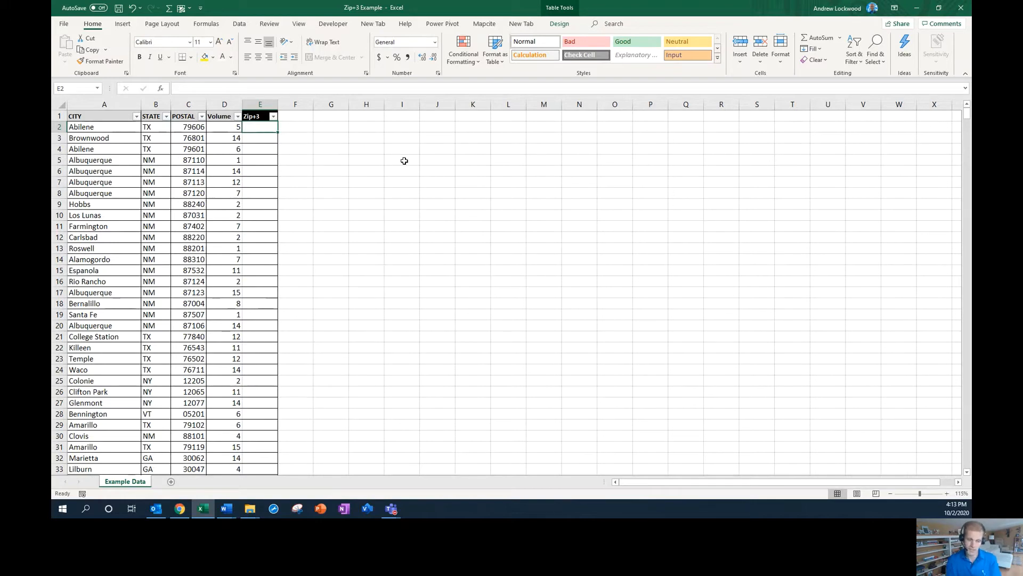
pyautogui.write('=LEFT(')
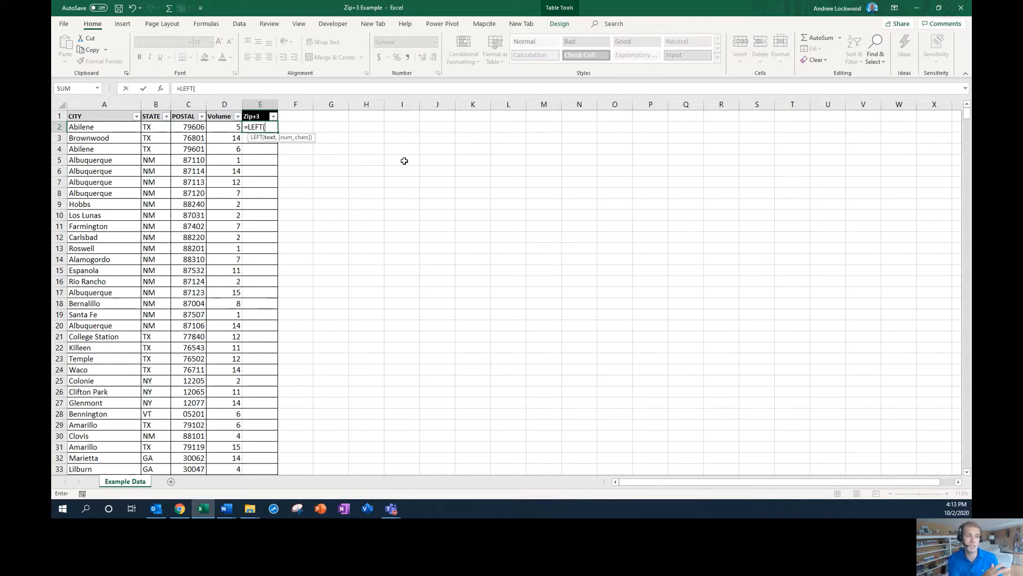
pyautogui.write('c')
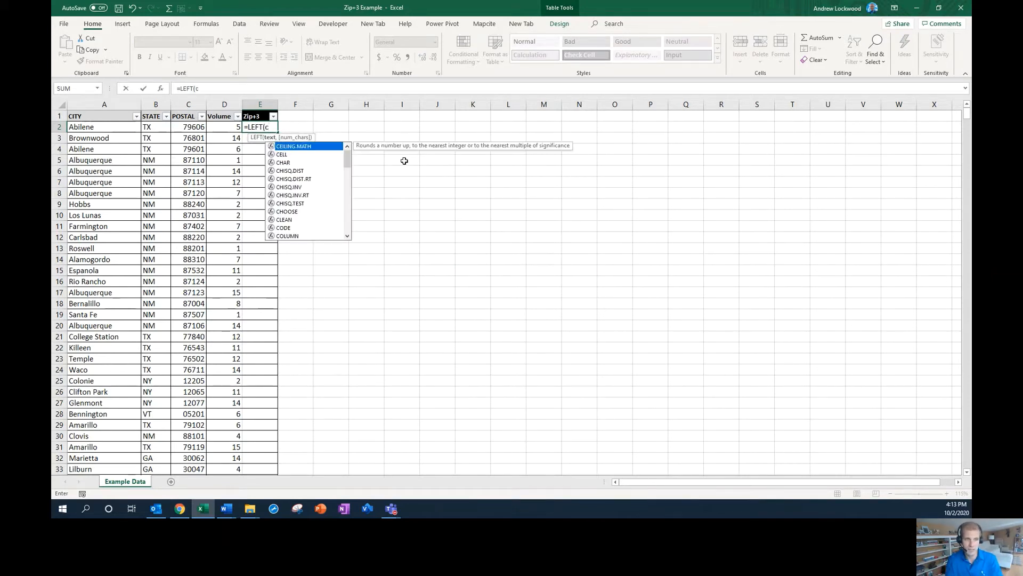
pyautogui.write('2,')
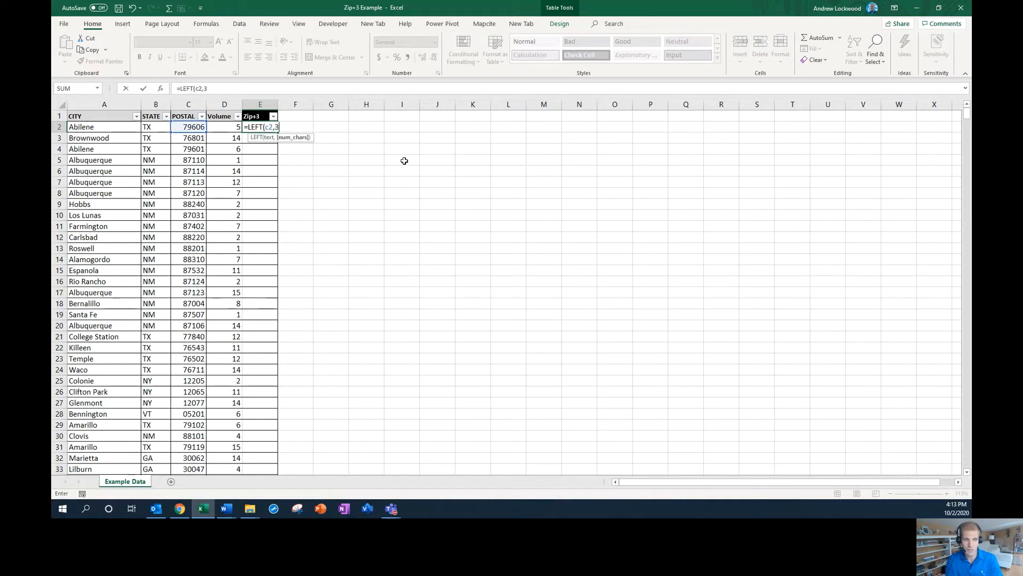
pyautogui.write('3)')
pyautogui.press('Return')
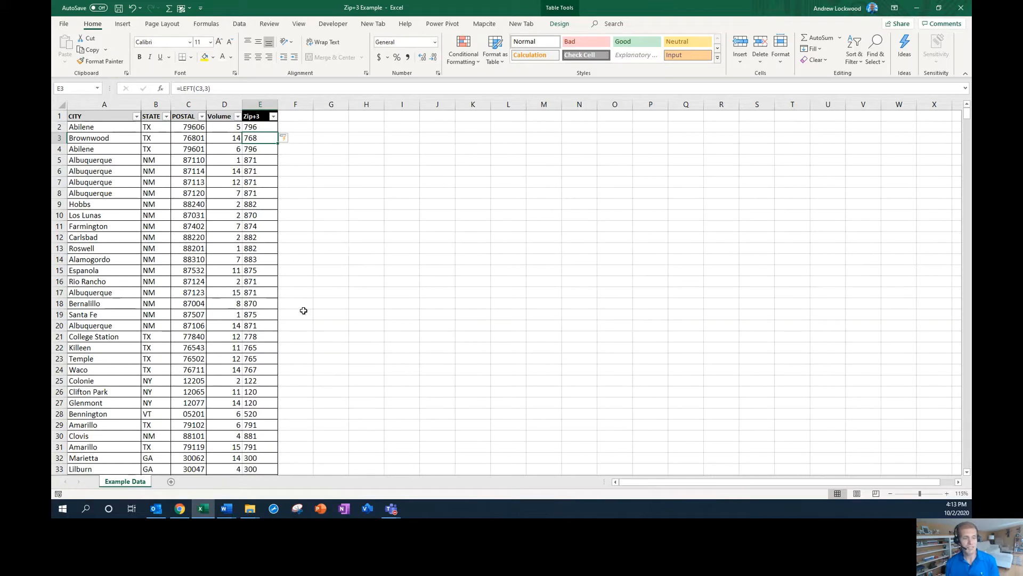
# - Examine the Bennington row's Zip+3 result and the LEFT formula in E2
pyautogui.click(56, 414)
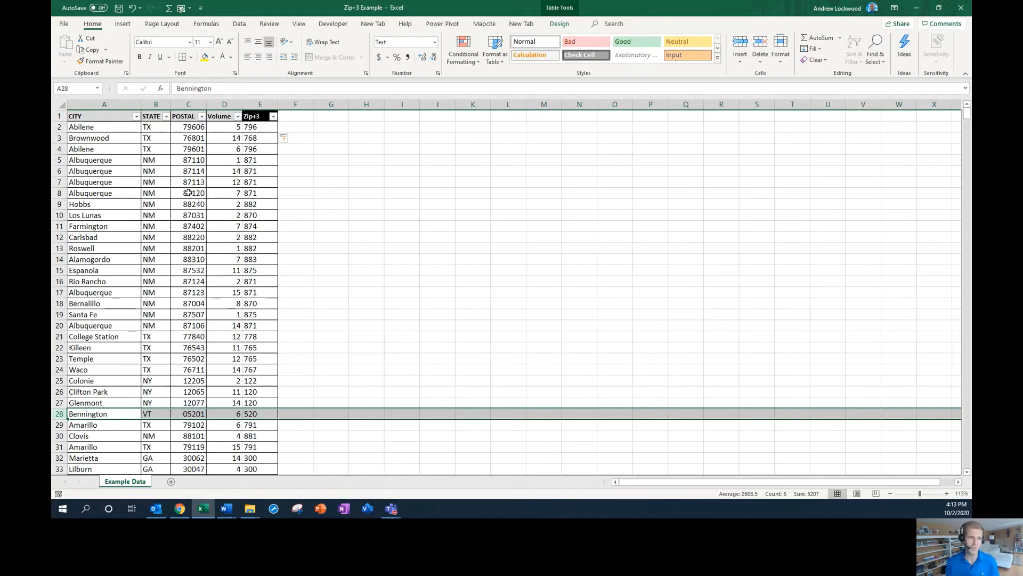
pyautogui.click(268, 128)
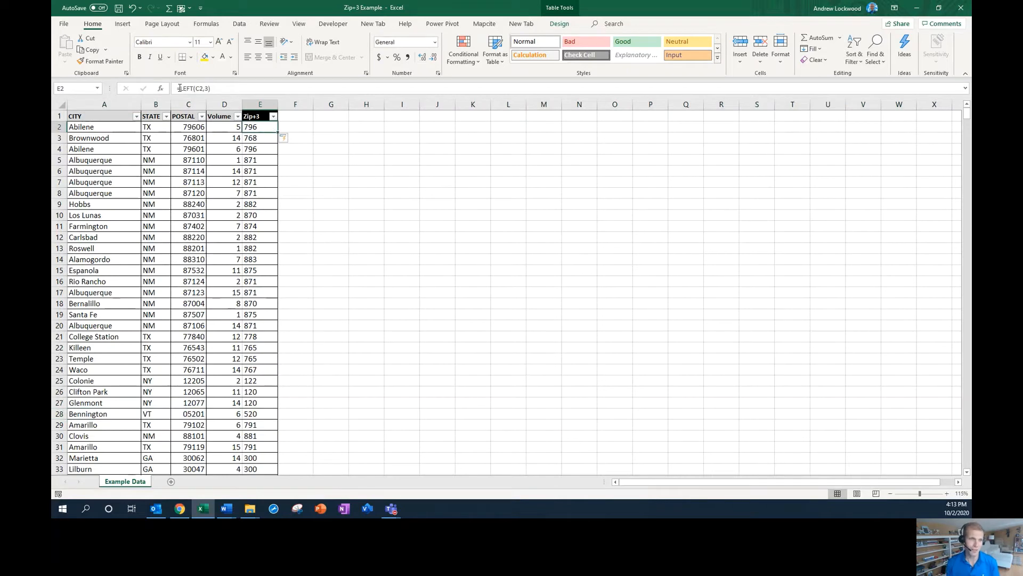
pyautogui.click(205, 90)
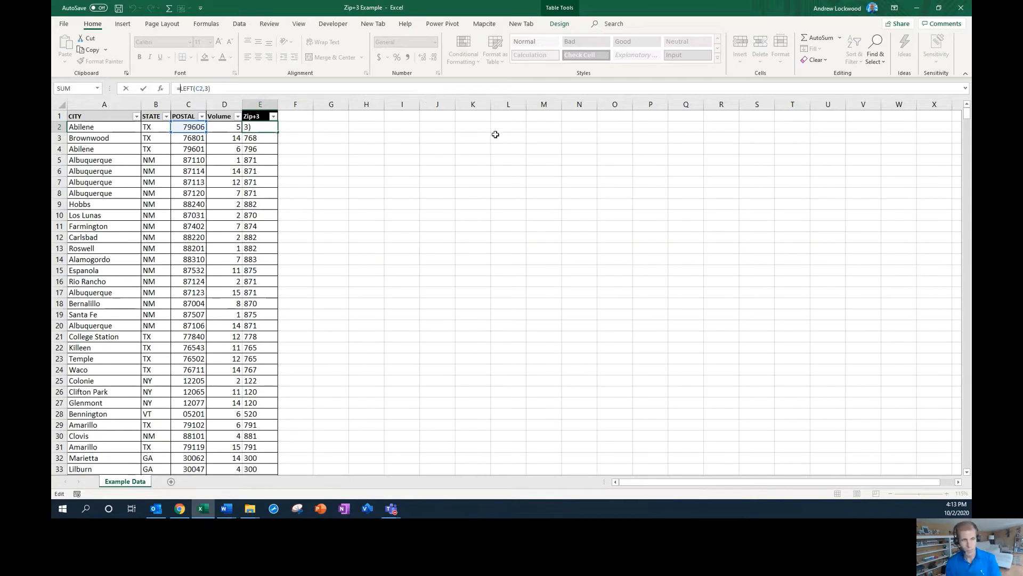
pyautogui.press('Return')
# - Enter the sample ZIP code 00837 in cell H3, correcting the mistyped characters
pyautogui.click(381, 140)
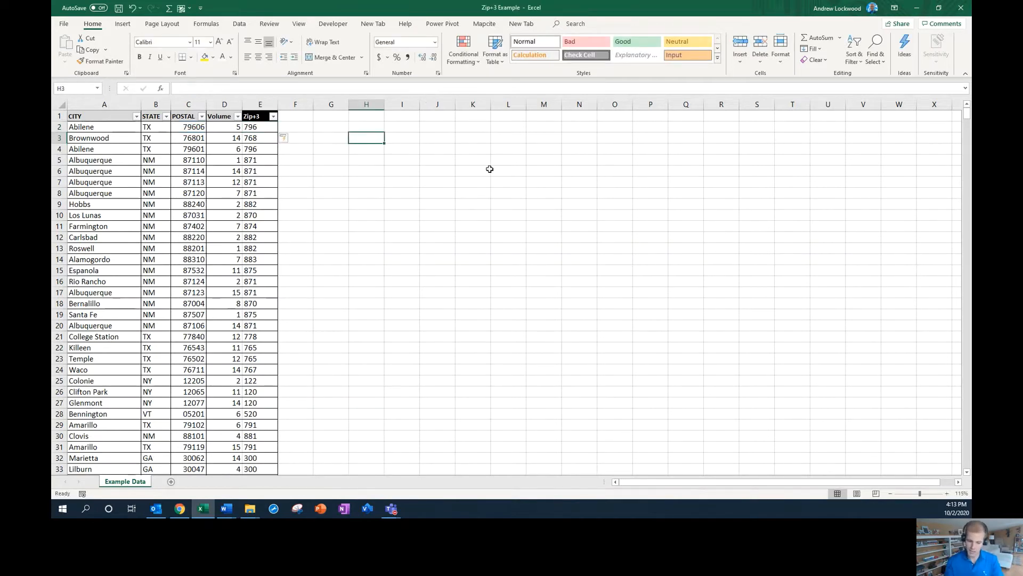
pyautogui.write('00')
pyautogui.write('00')
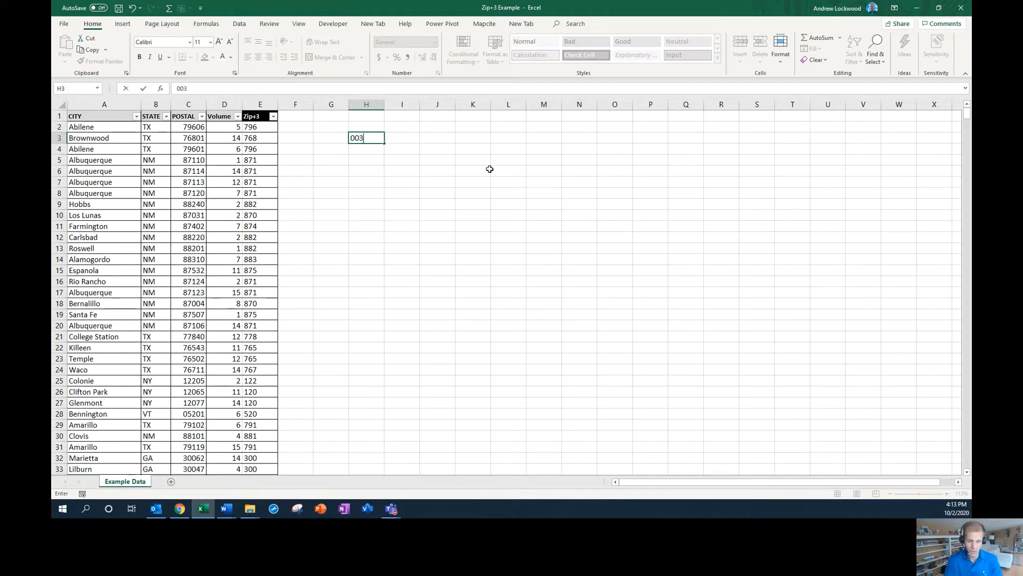
pyautogui.press('BackSpace')
pyautogui.press('BackSpace')
pyautogui.write('j')
pyautogui.write('jk')
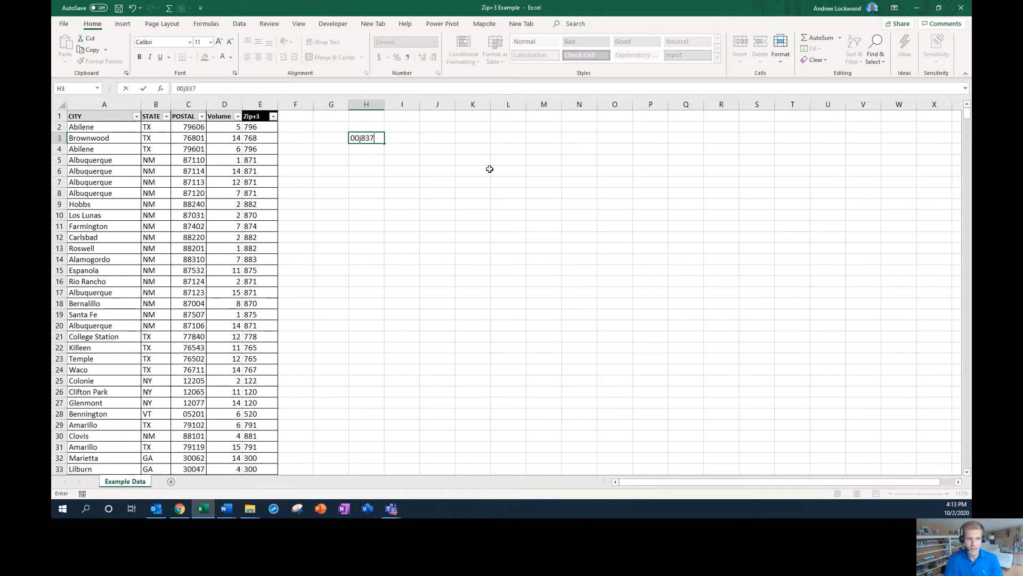
pyautogui.press('BackSpace')
pyautogui.press('BackSpace')
pyautogui.press('BackSpace')
pyautogui.write('837')
pyautogui.press('Tab')
pyautogui.press('Left')
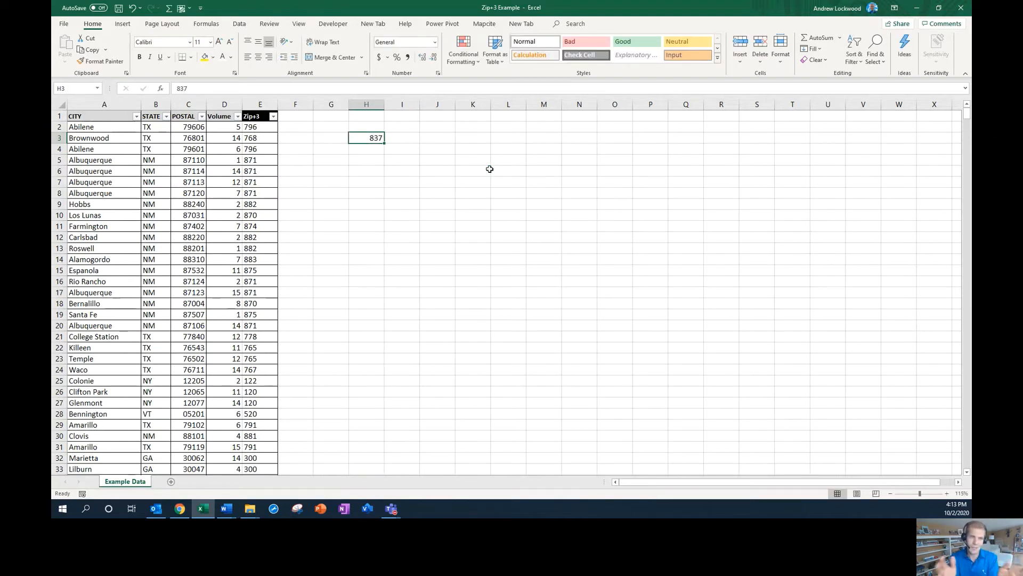
# - Enter the sample ZIP codes 01476 in H4 and 47372 in H5
pyautogui.press('Down')
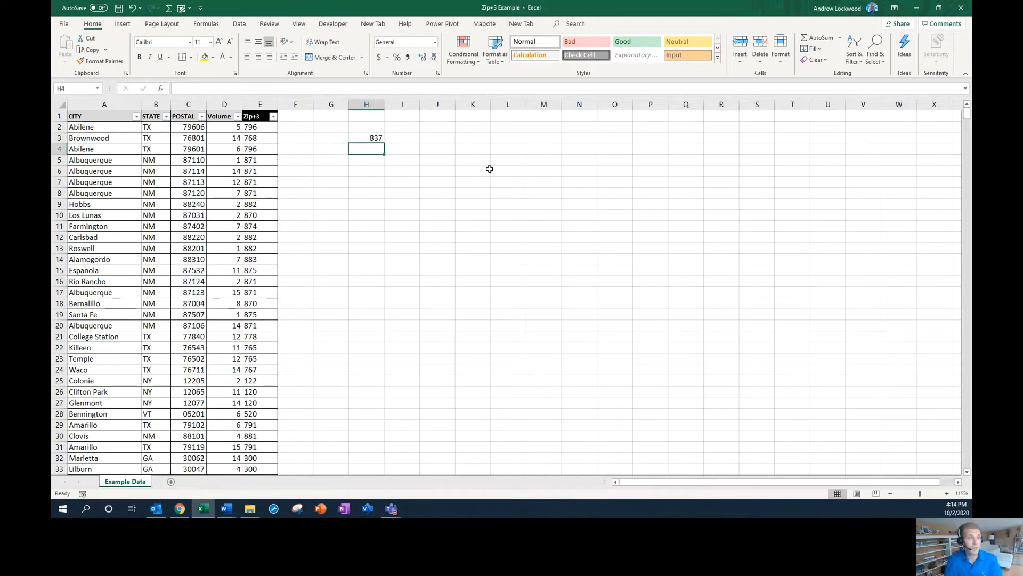
pyautogui.write('1')
pyautogui.press('BackSpace')
pyautogui.write('01')
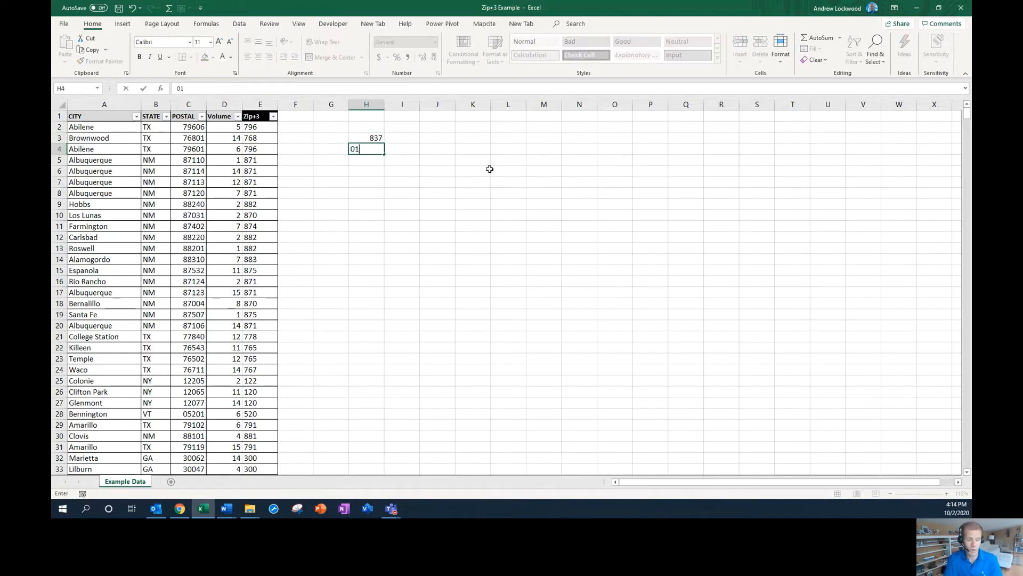
pyautogui.write('476')
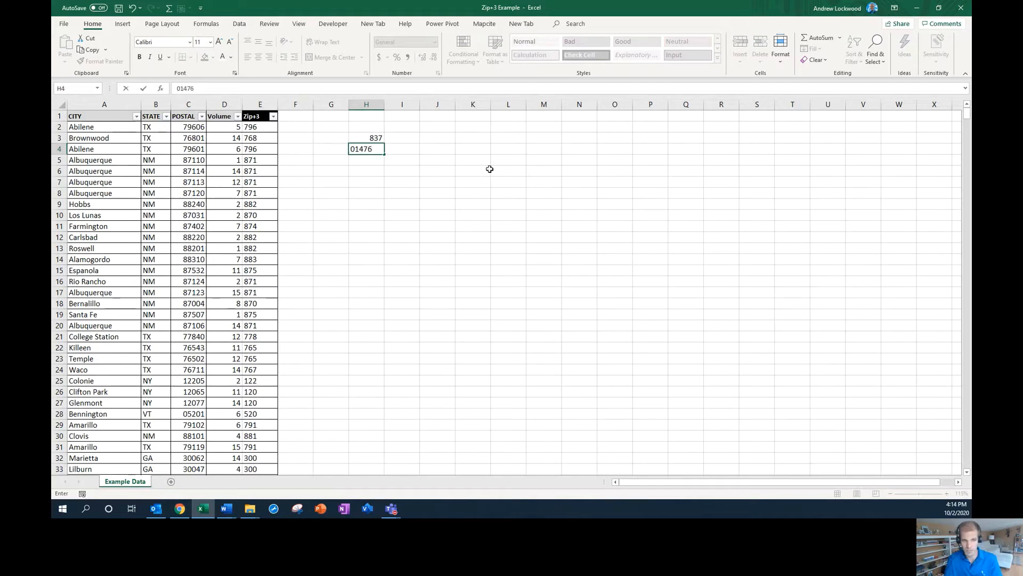
pyautogui.press('Return')
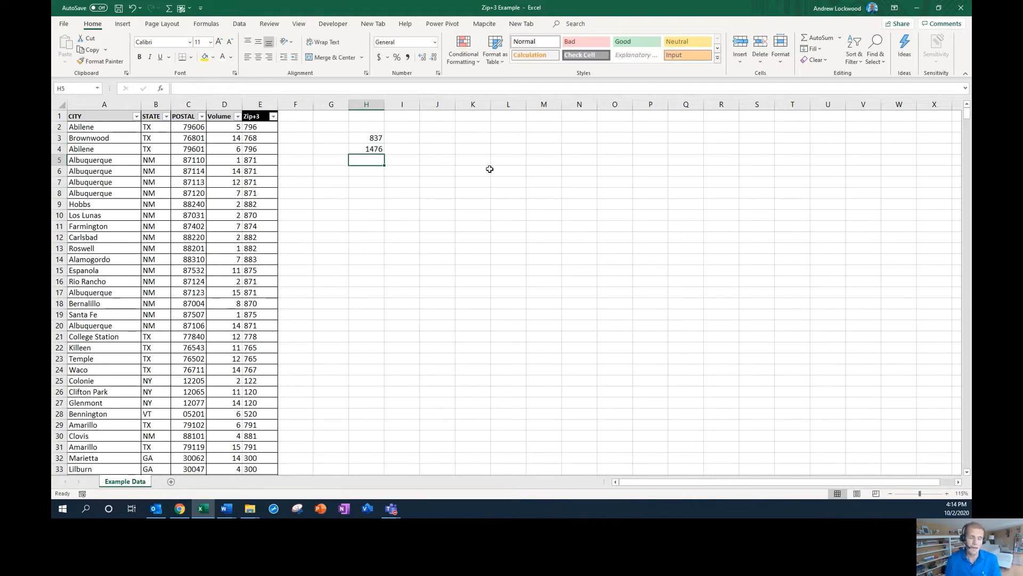
pyautogui.write('47372')
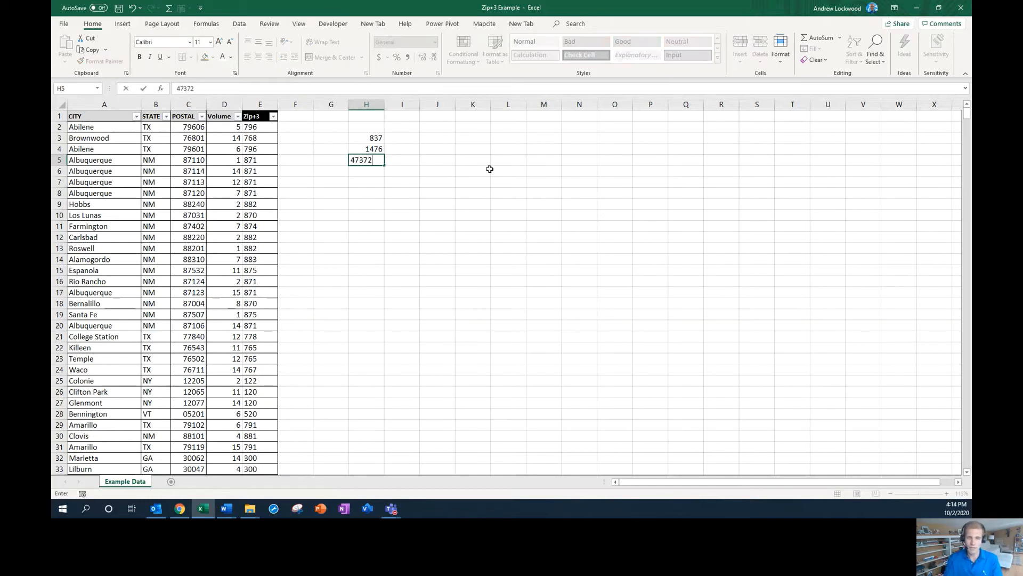
pyautogui.press('Up')
pyautogui.press('Right')
pyautogui.press('Up')
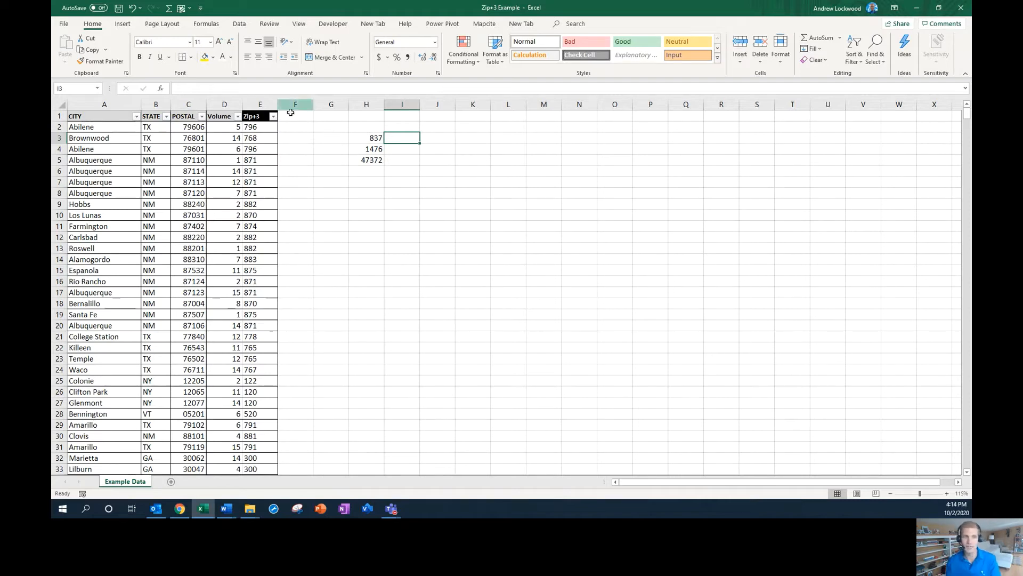
# - Enter the formula =LEN(C2) in F2 to count the characters of each postal code in a helper column
pyautogui.click(297, 115)
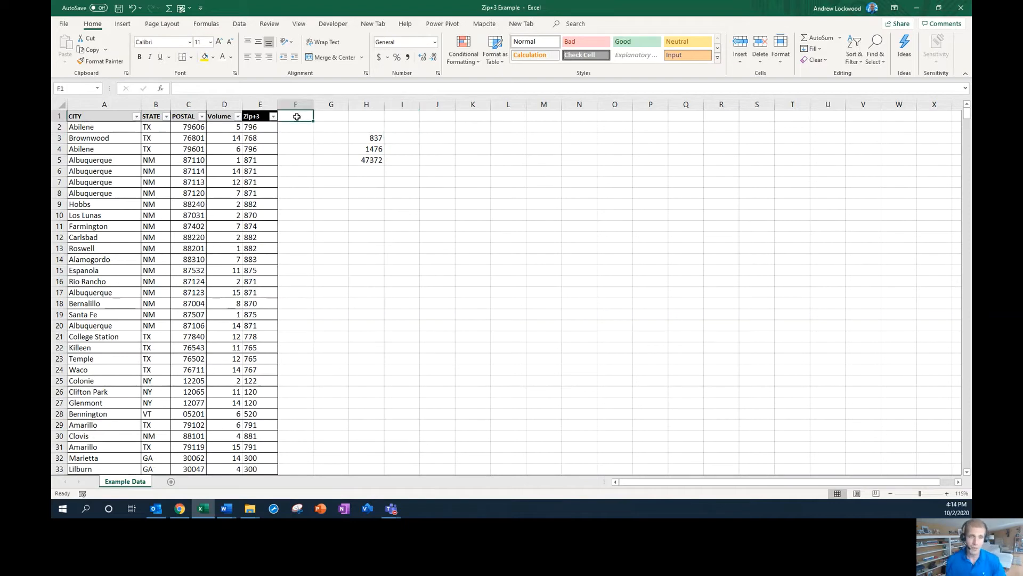
pyautogui.press('Down')
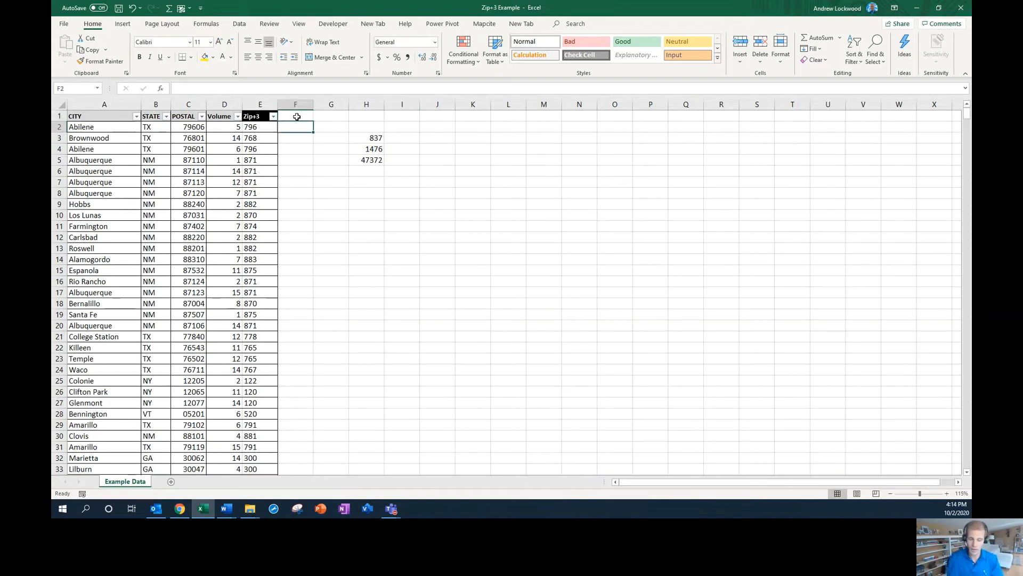
pyautogui.write('=LEN')
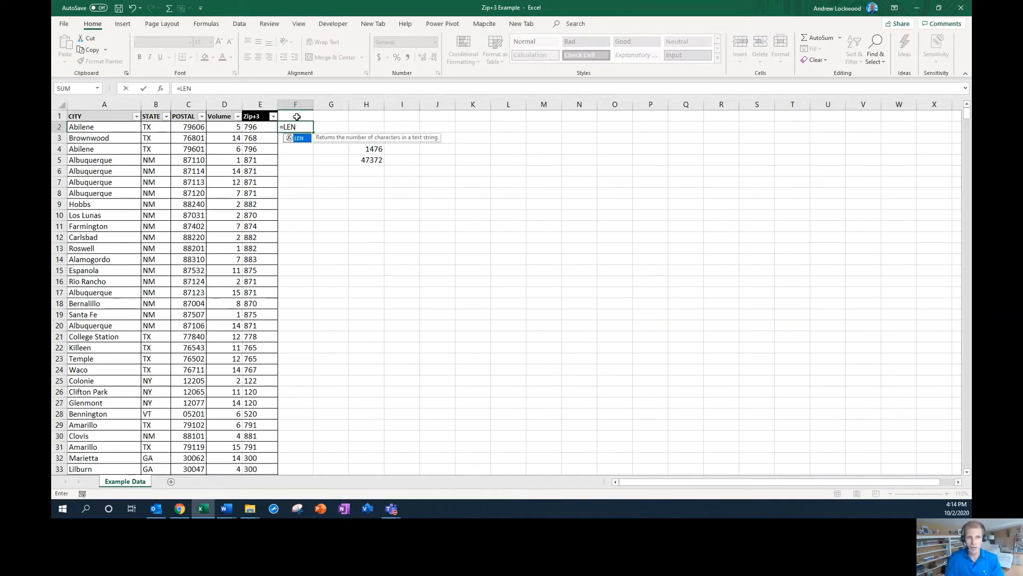
pyautogui.write('(')
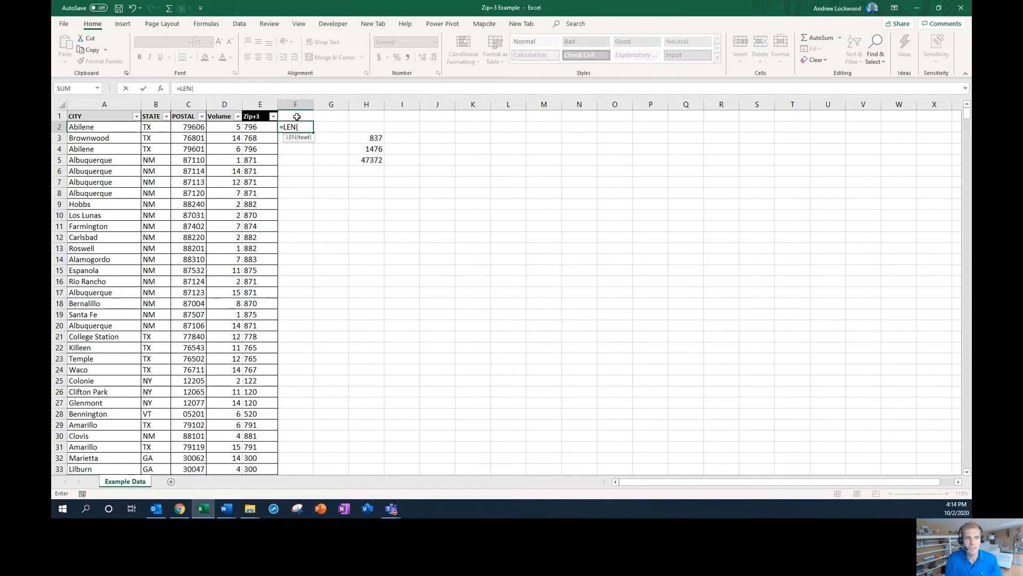
pyautogui.write('c2')
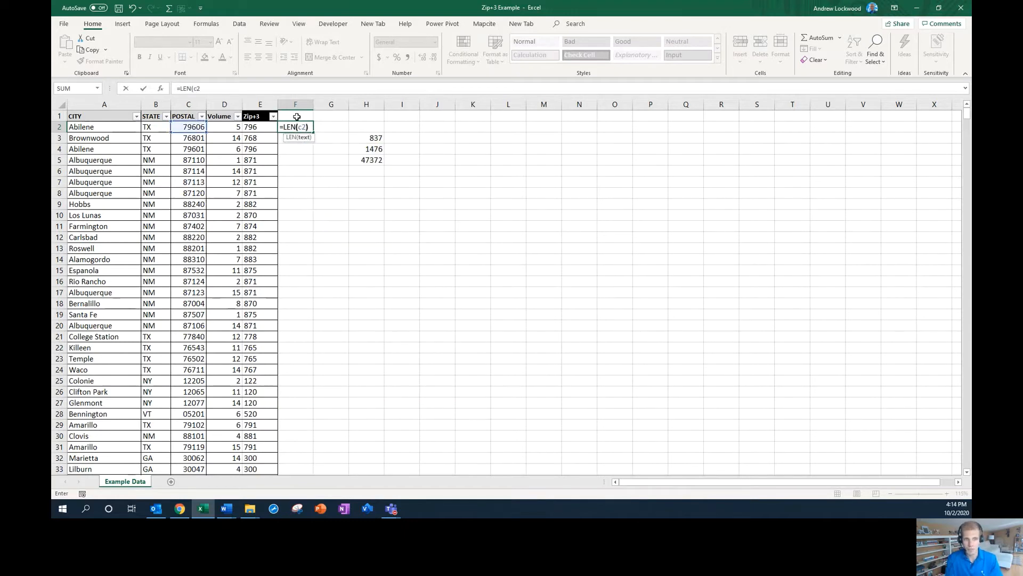
pyautogui.press('Return')
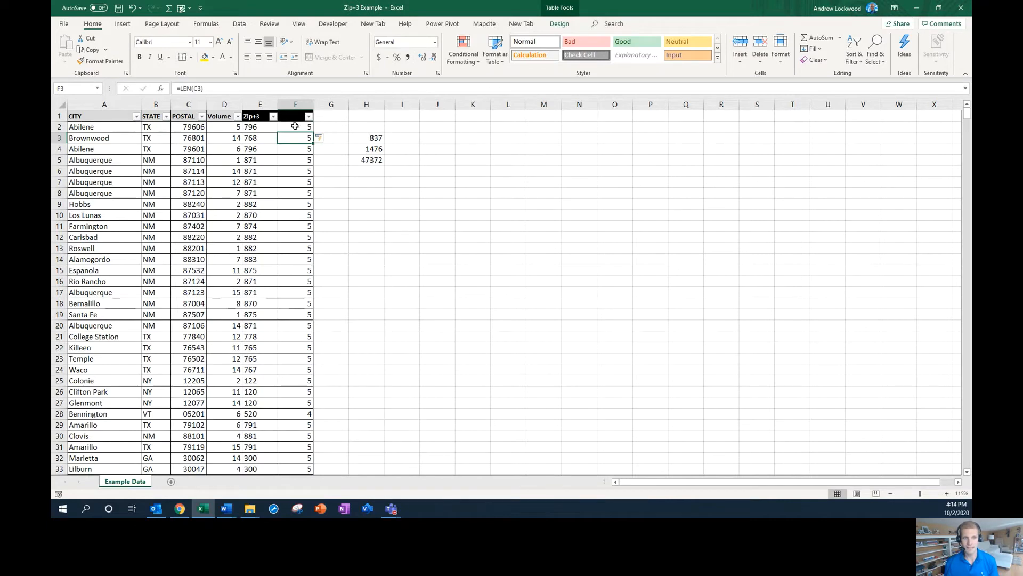
# - Compare the Bennington row's character count with its postal code and Zip+3 value
pyautogui.moveTo(295, 126); pyautogui.dragTo(296, 406)
pyautogui.click(296, 415)
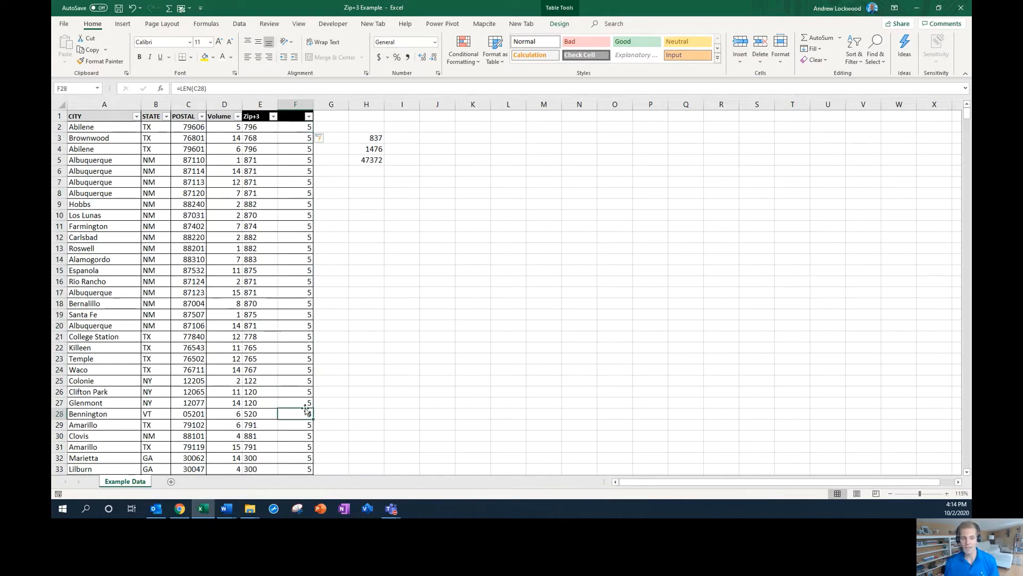
pyautogui.click(203, 416)
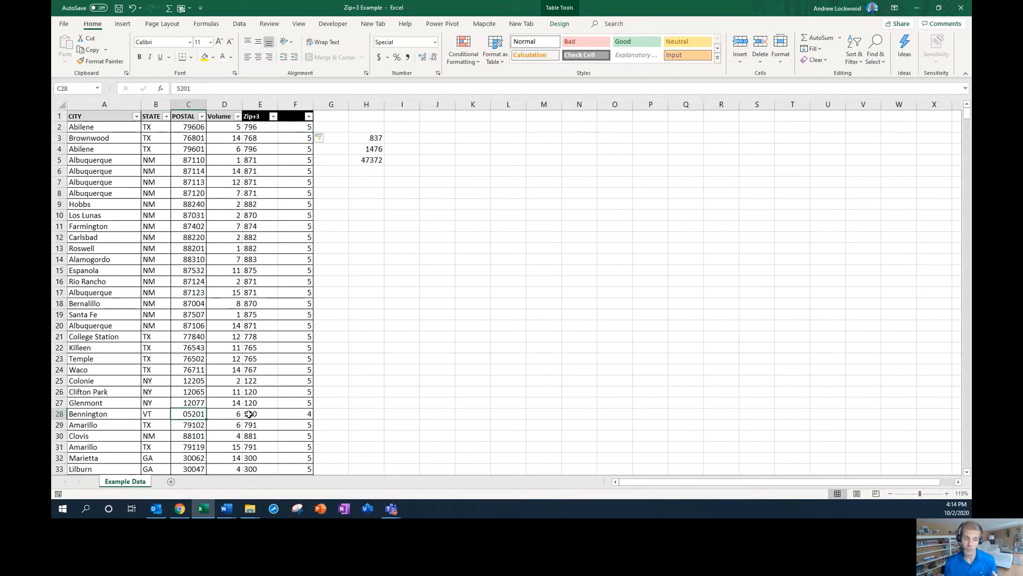
pyautogui.click(249, 414)
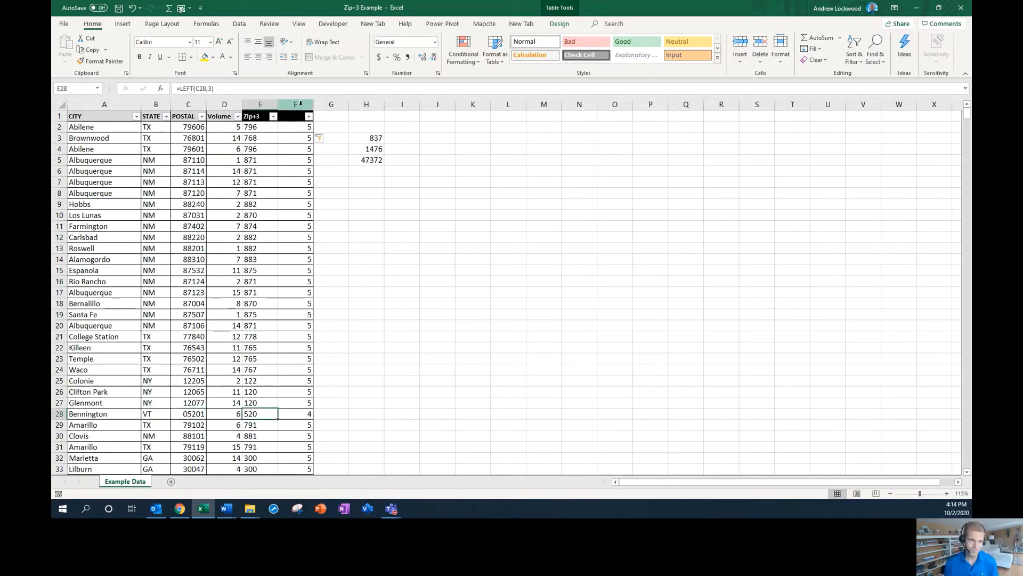
# - Delete the helper column F that holds the character counts
pyautogui.rightClick(301, 103)
pyautogui.click(320, 199)
pyautogui.moveTo(340, 218); pyautogui.dragTo(336, 207)
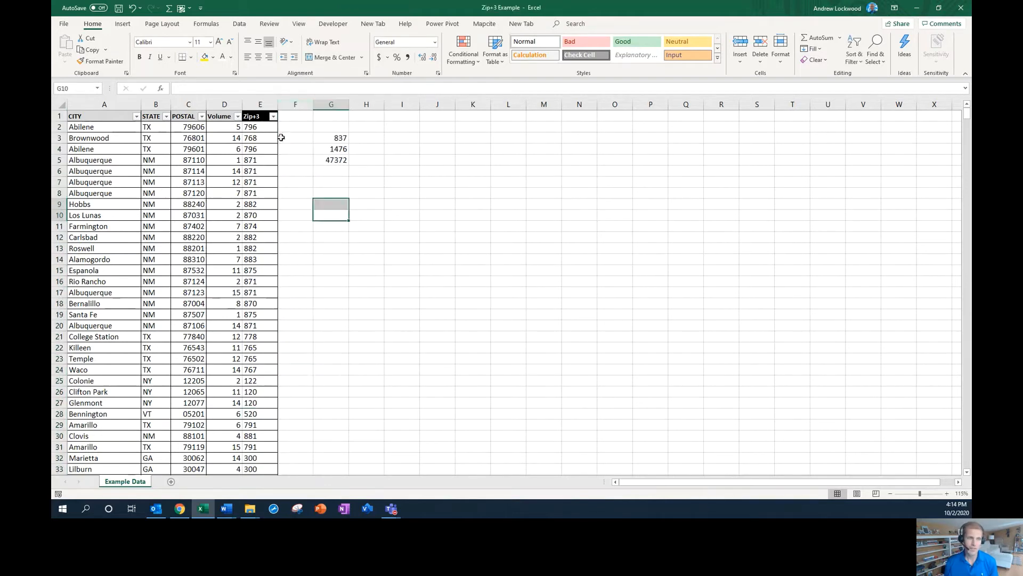
# - Begin wrapping the Zip+3 formula in E2 with an IF test for three-character postal codes, IF(LEN(C2)=3, ahead of LEFT(C2,3)
pyautogui.click(266, 127)
pyautogui.click(183, 89)
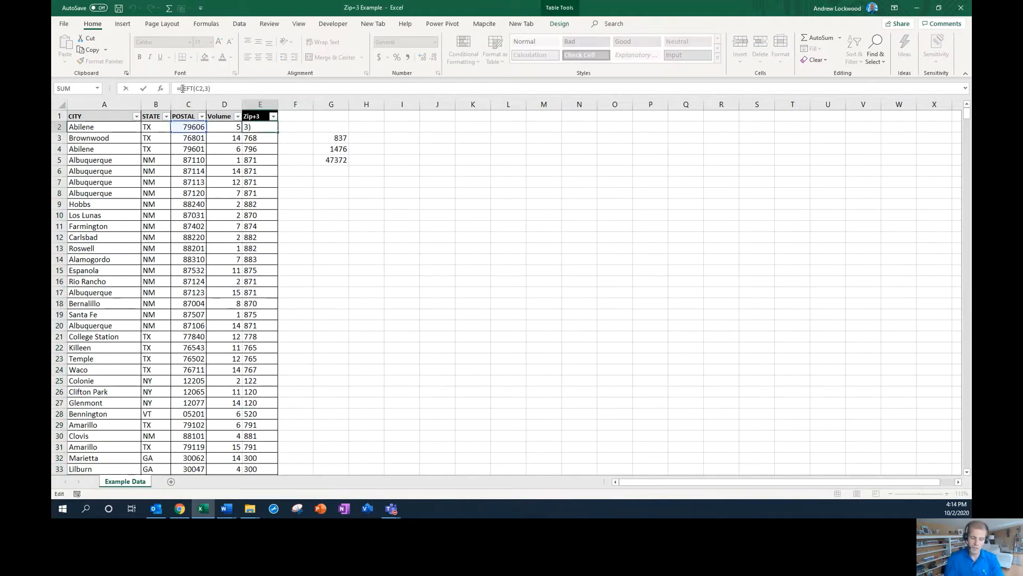
pyautogui.write('IF(')
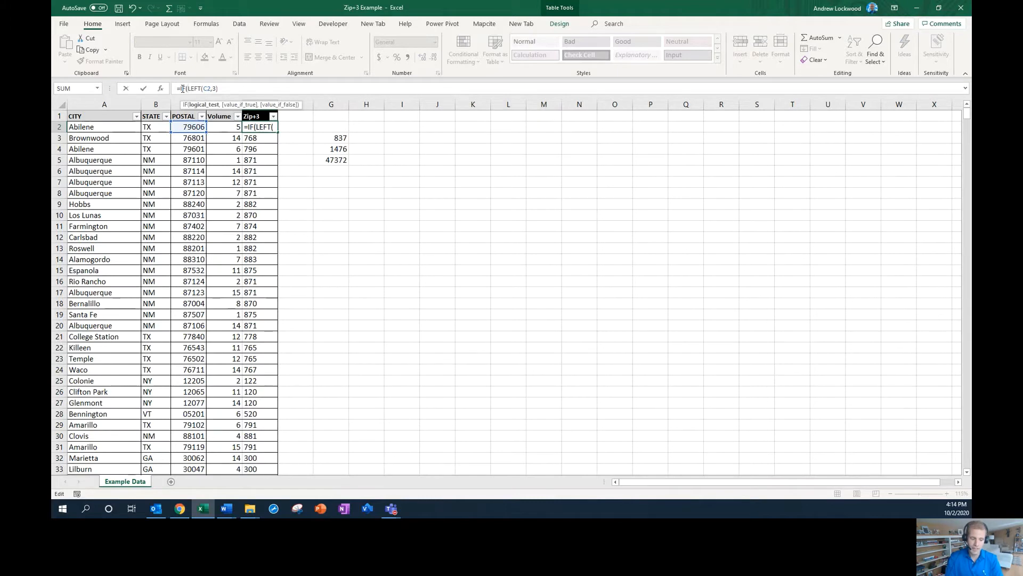
pyautogui.write('len(')
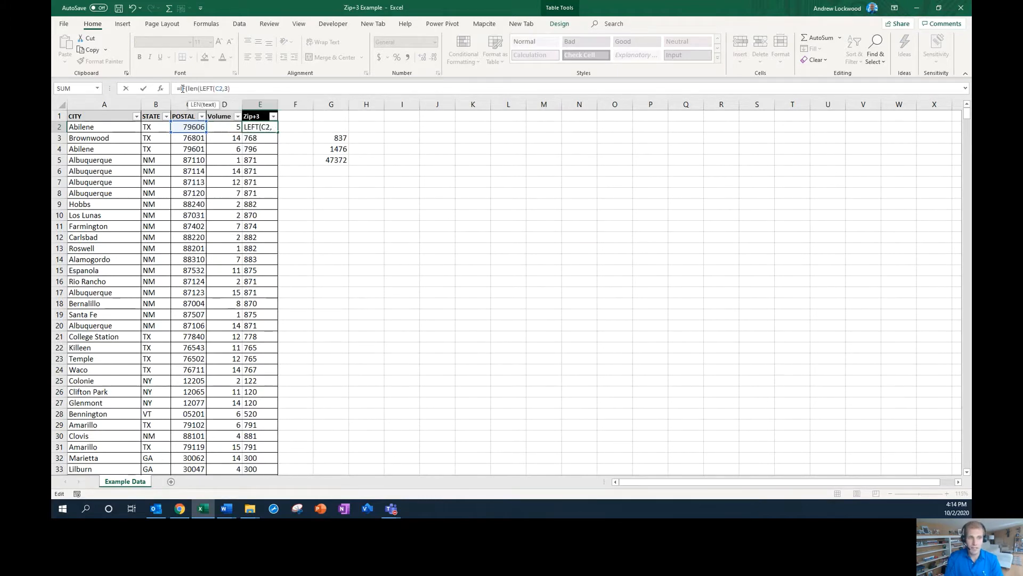
pyautogui.write('c2')
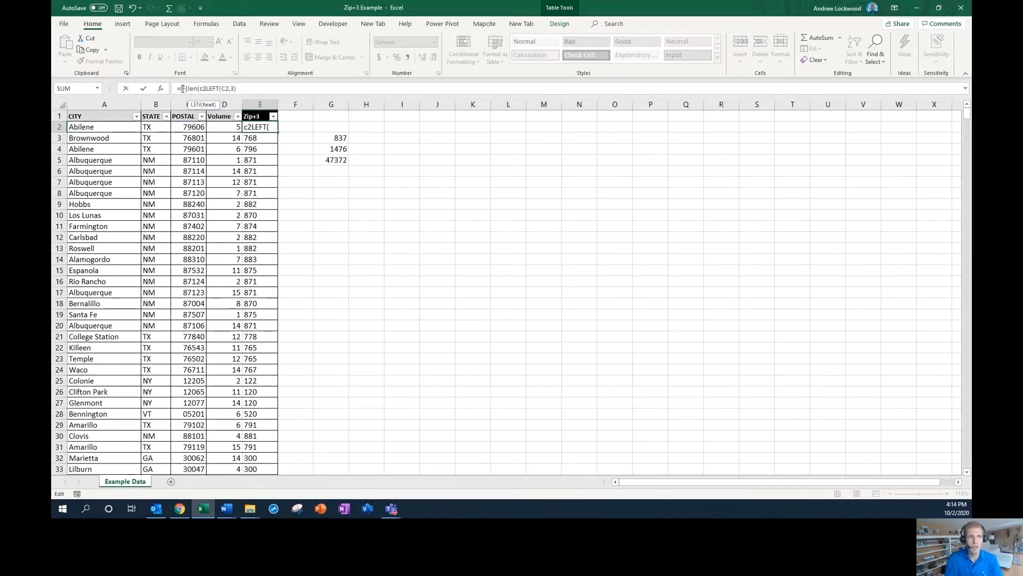
pyautogui.write(')=3')
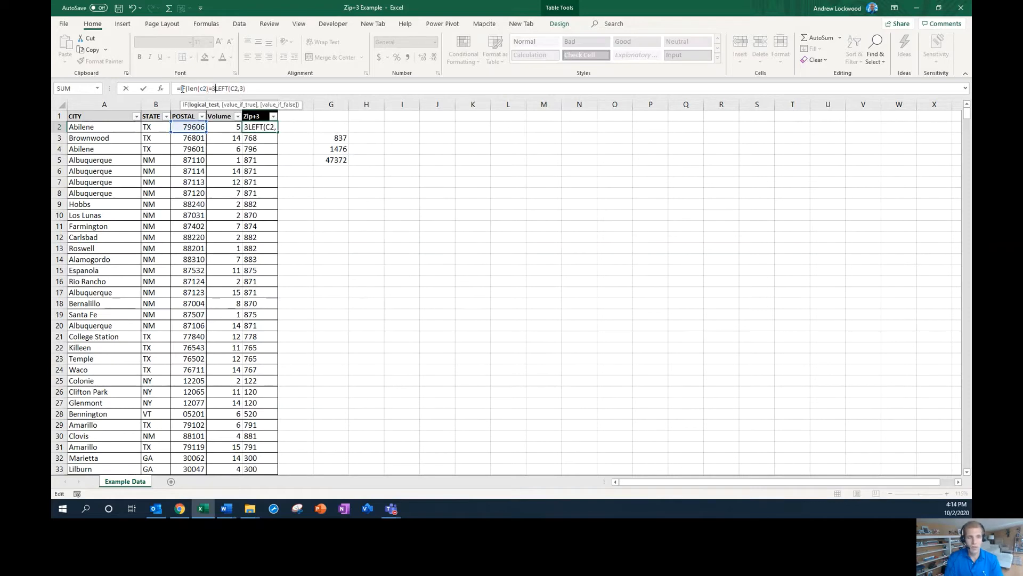
pyautogui.write(',')
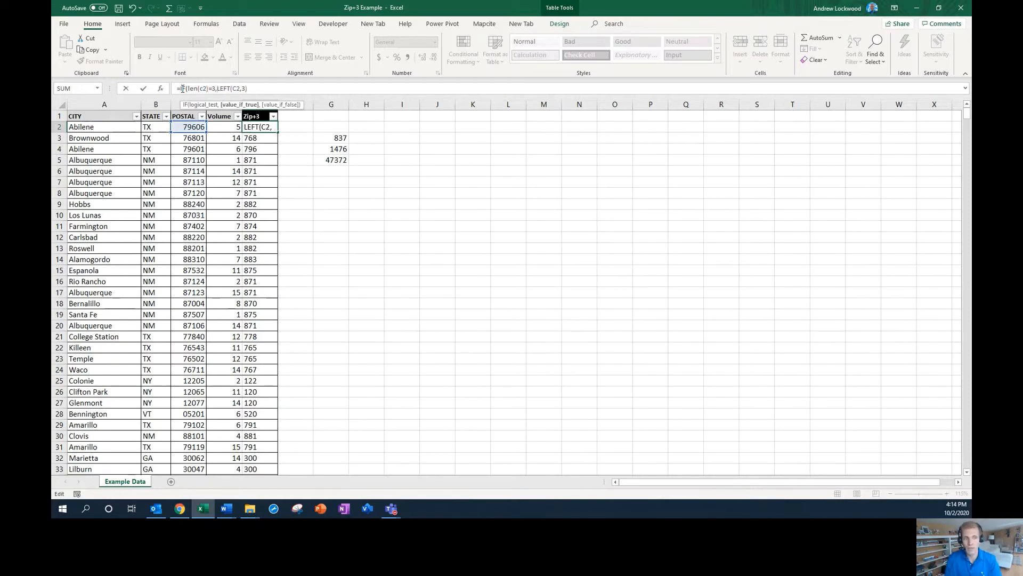
# - Add CONCAT("00",LEFT(C2,1)) as the result for three-character postal codes in E2's formula
pyautogui.write('CON')
pyautogui.press('Tab')
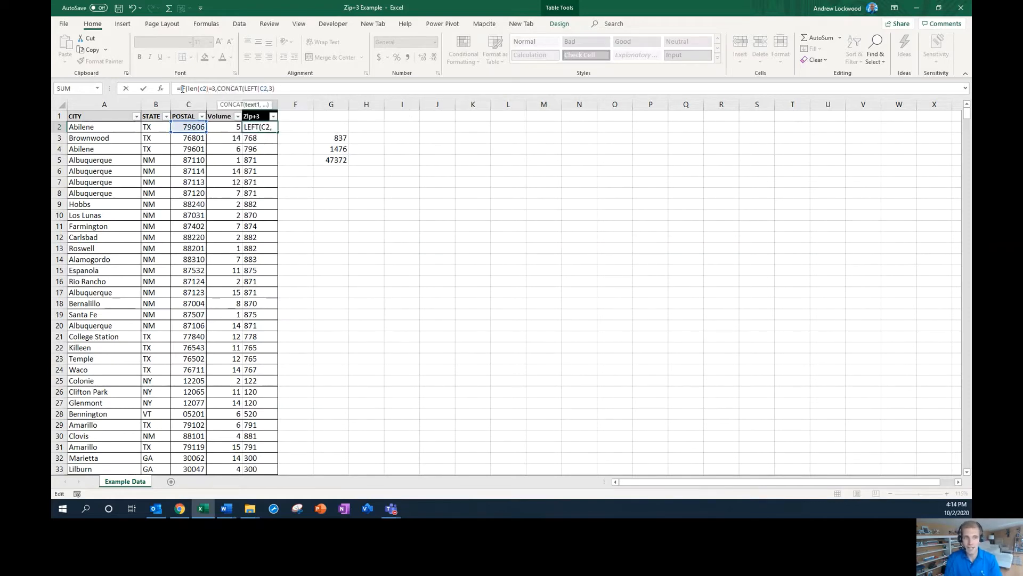
pyautogui.write('"')
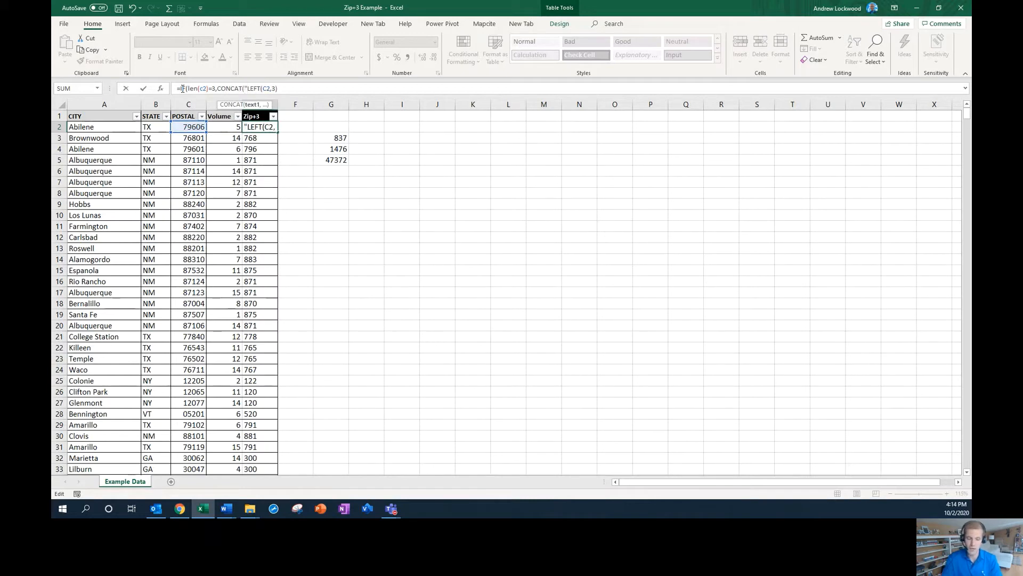
pyautogui.write('00"')
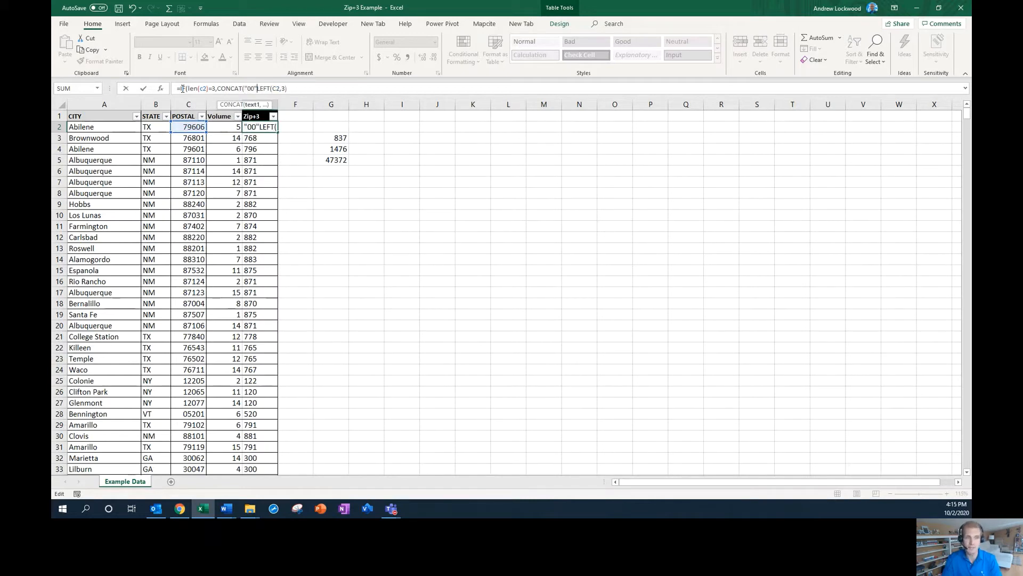
pyautogui.write(',left(c')
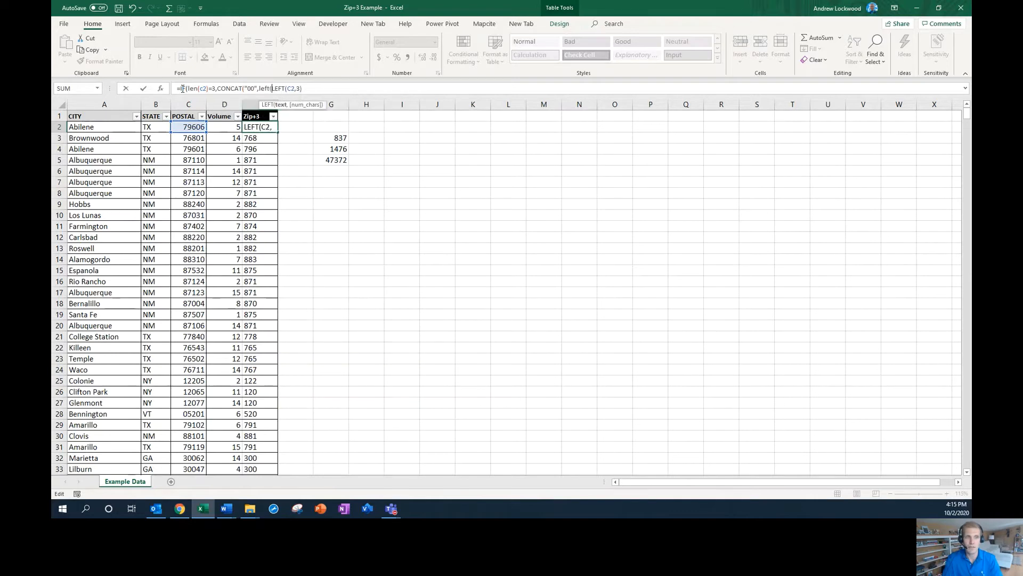
pyautogui.write('2,1')
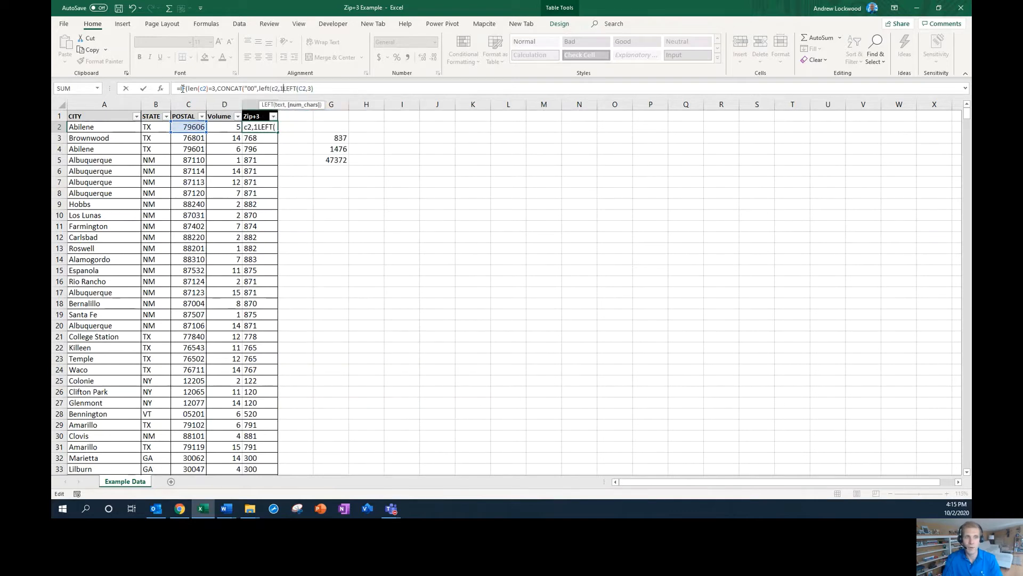
pyautogui.write(')),')
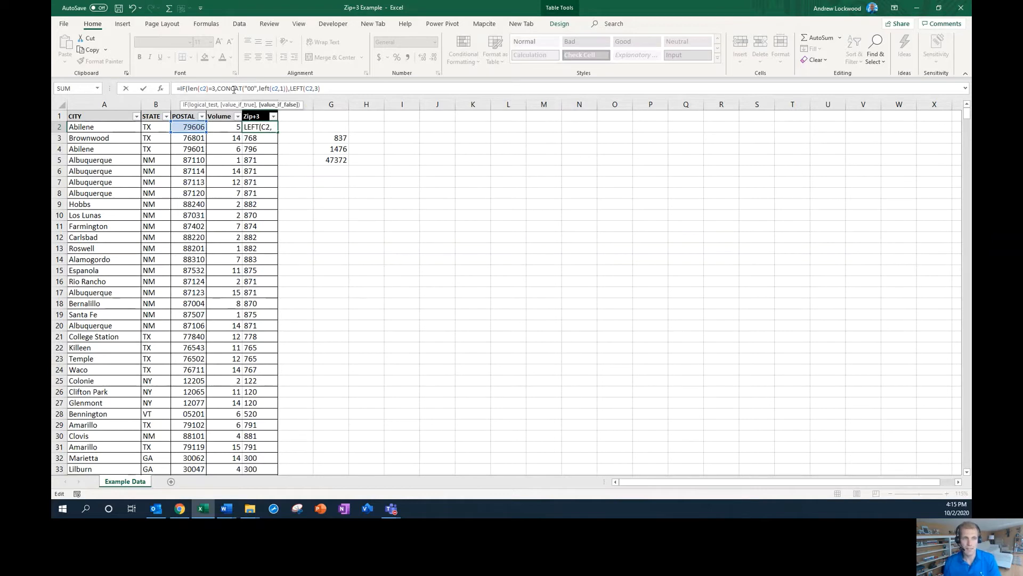
# - Review the "00" prefix and the one-character LEFT argument in the CONCAT part of E2's formula
pyautogui.moveTo(246, 88); pyautogui.dragTo(254, 89)
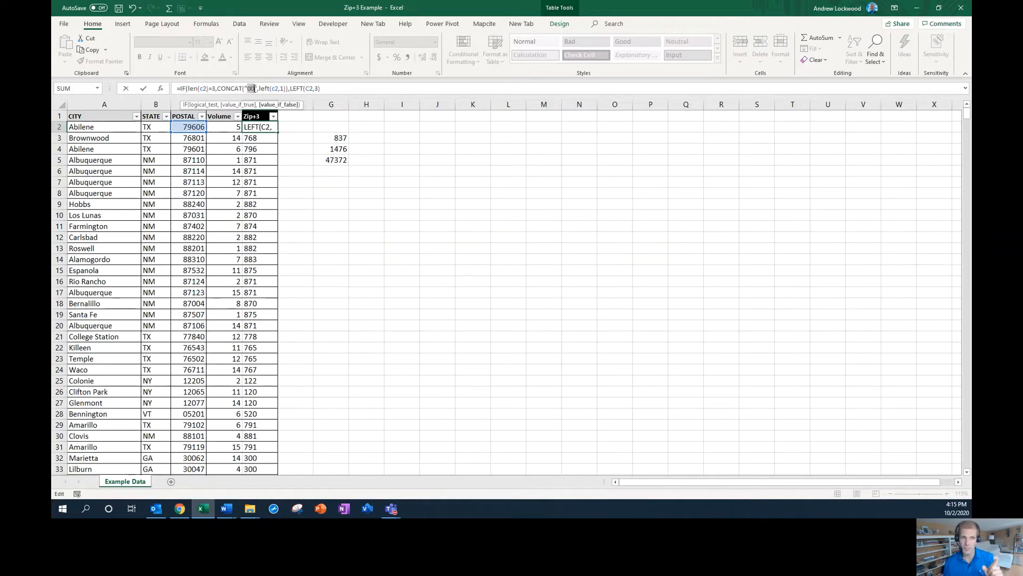
pyautogui.doubleClick(281, 89)
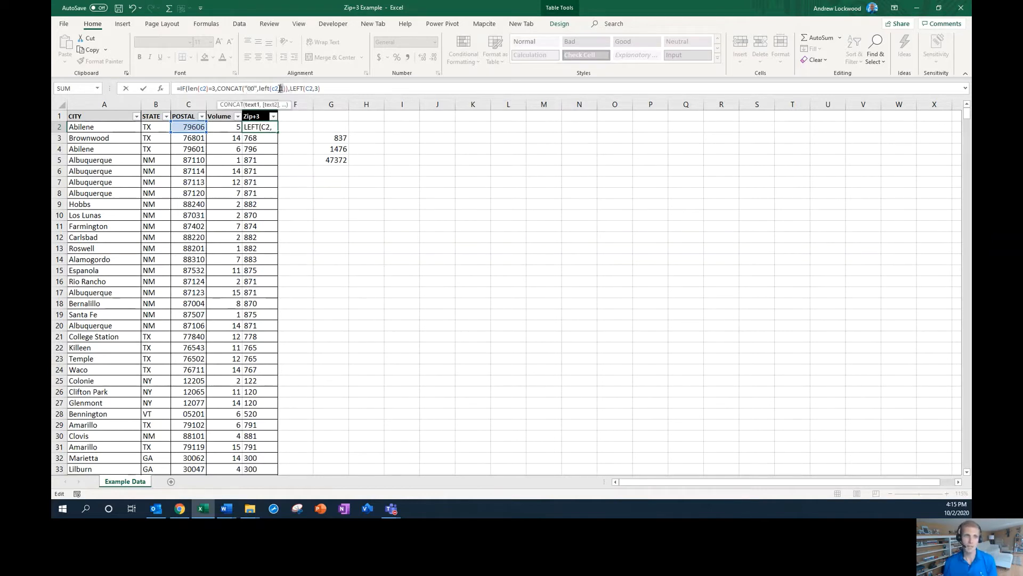
pyautogui.click(283, 89)
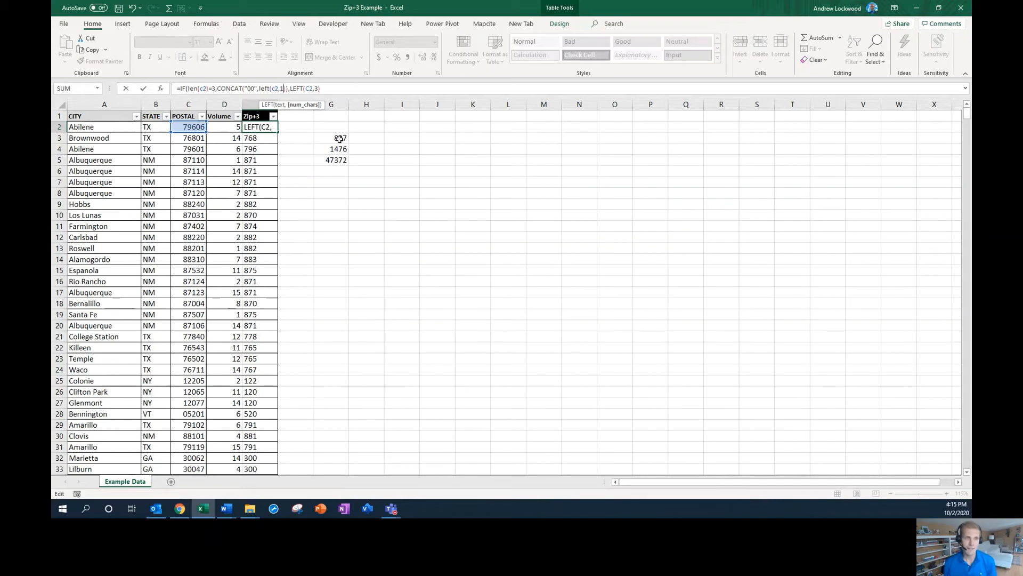
pyautogui.write(')')
pyautogui.press('Right')
pyautogui.press('Right')
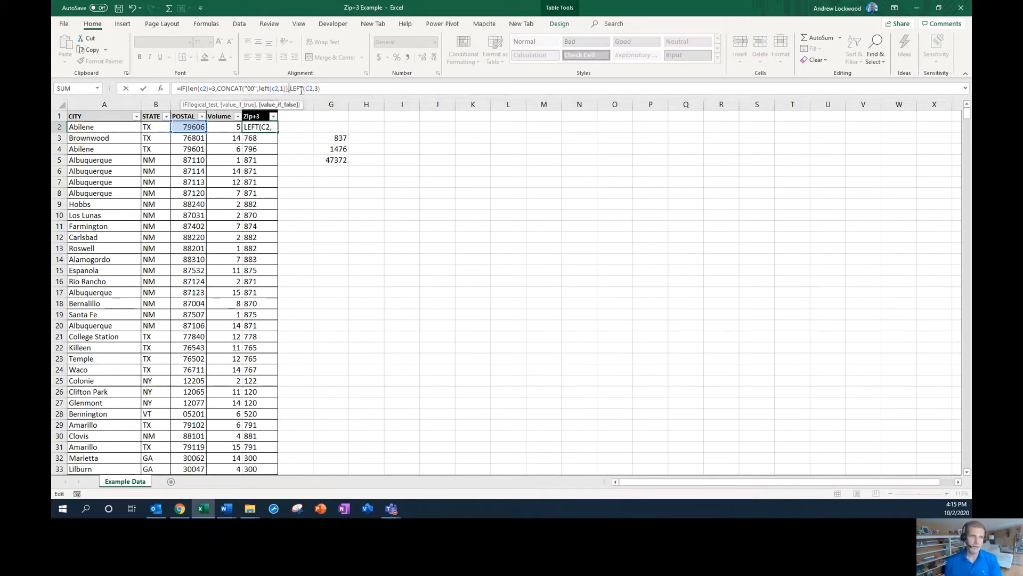
pyautogui.click(288, 90)
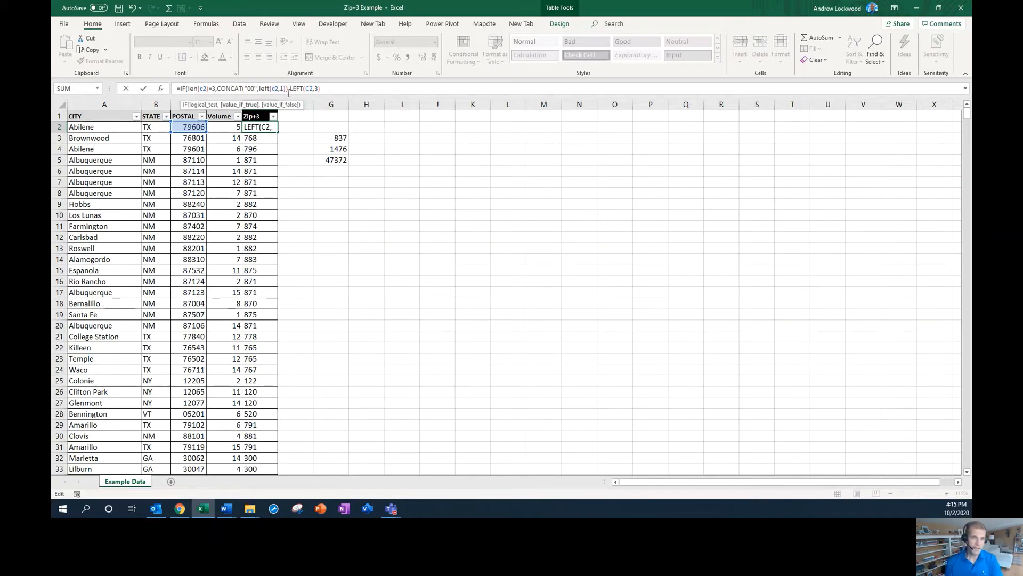
# - Nest a second test in E2's formula before LEFT(C2,3): IF(LEN(C2)=4,CONCAT("0",LEFT(C2,2)), for four-character postal codes
pyautogui.press('Right')
pyautogui.write('if(len(')
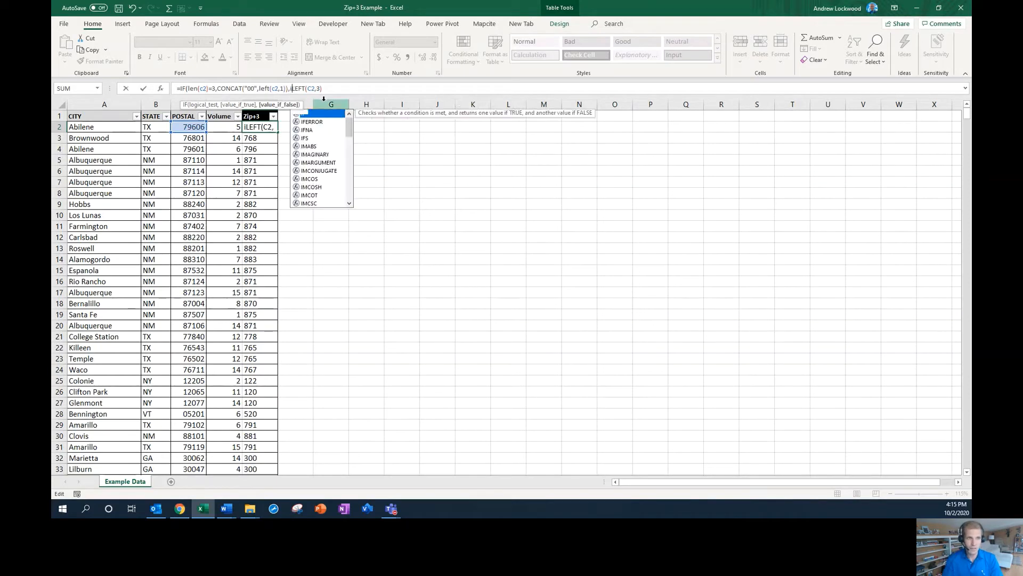
pyautogui.write('c2')
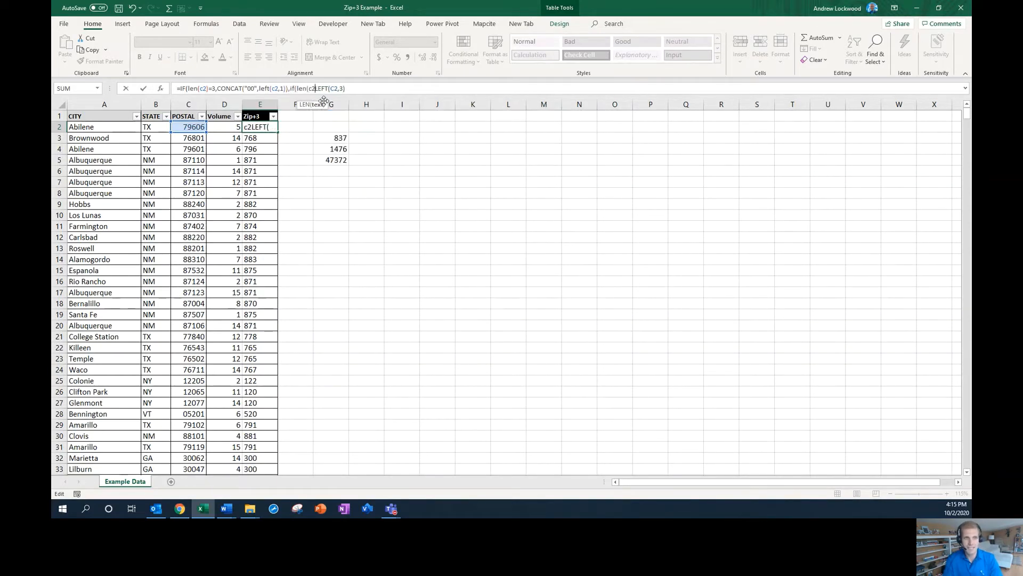
pyautogui.write(')=4,')
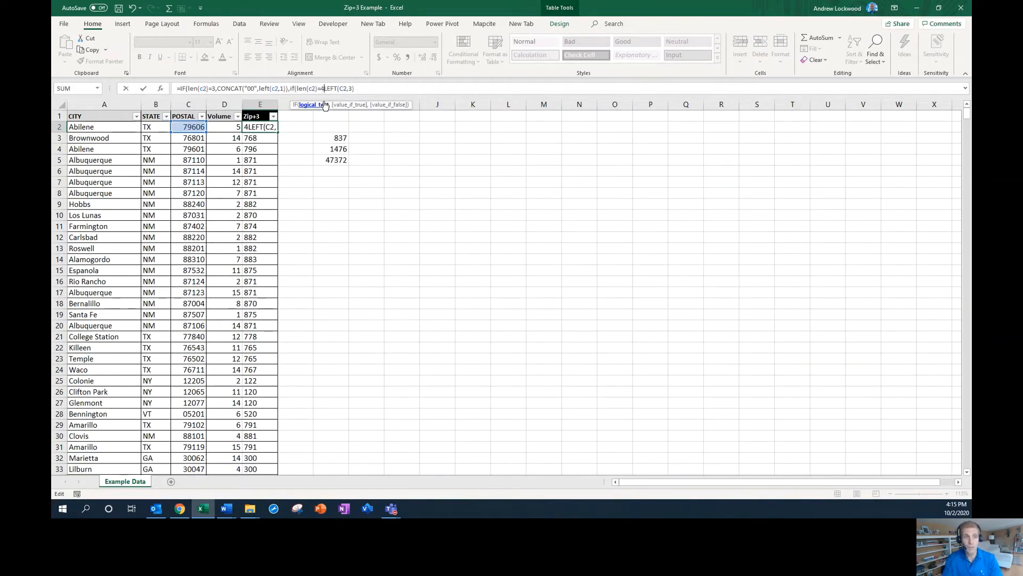
pyautogui.write('CONCAT(')
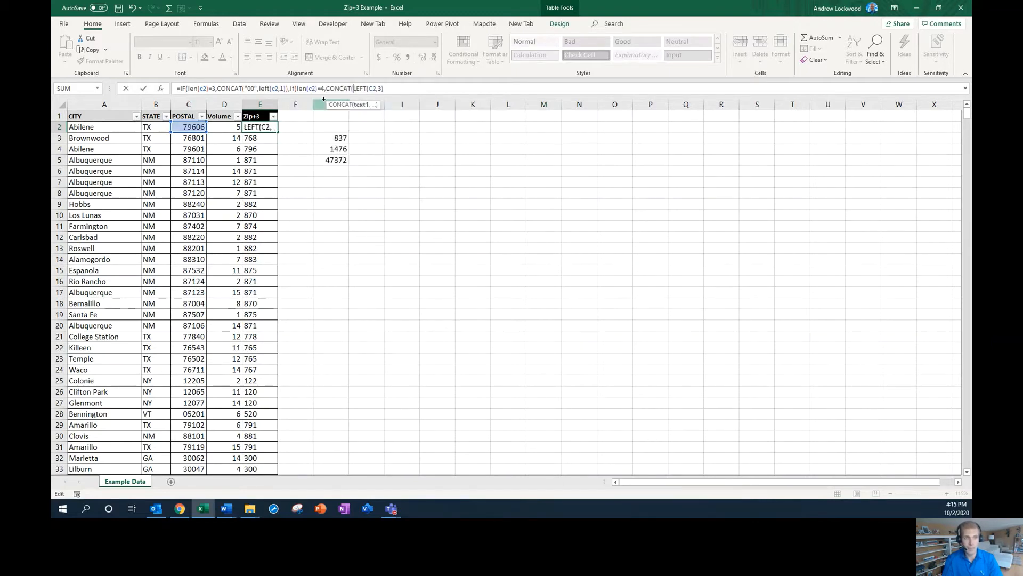
pyautogui.write('"0",')
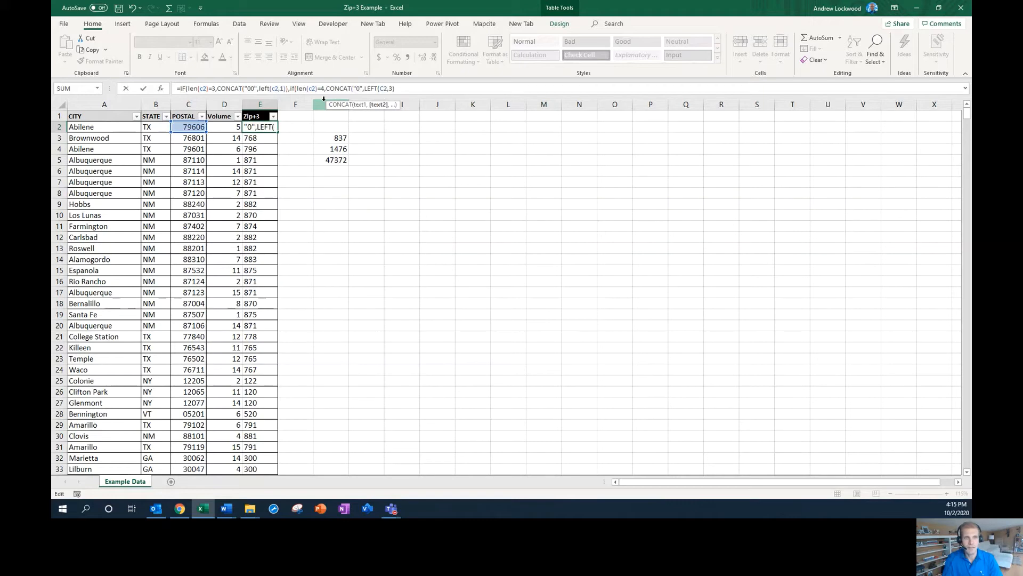
pyautogui.write('left(c2,')
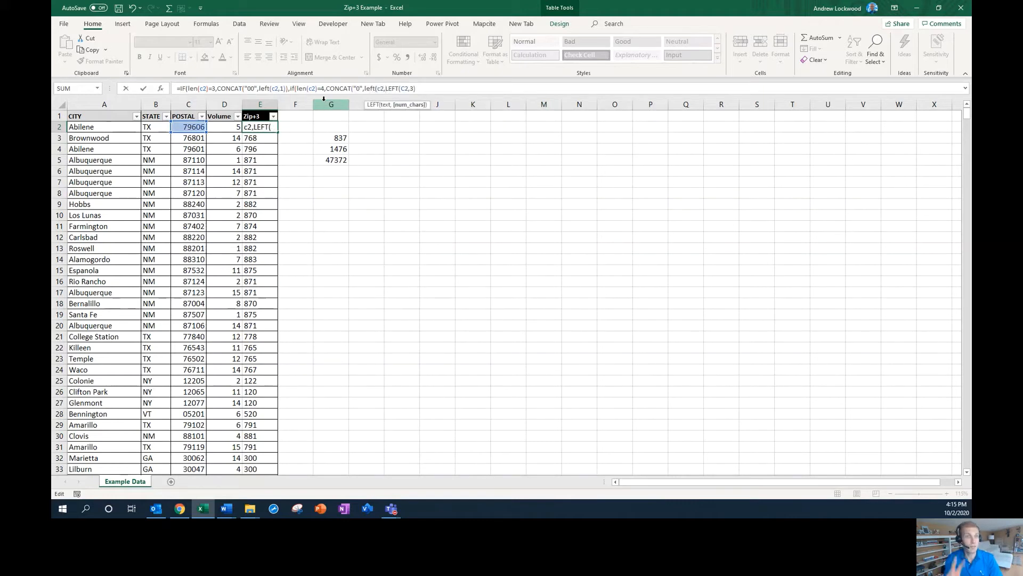
pyautogui.write('2))')
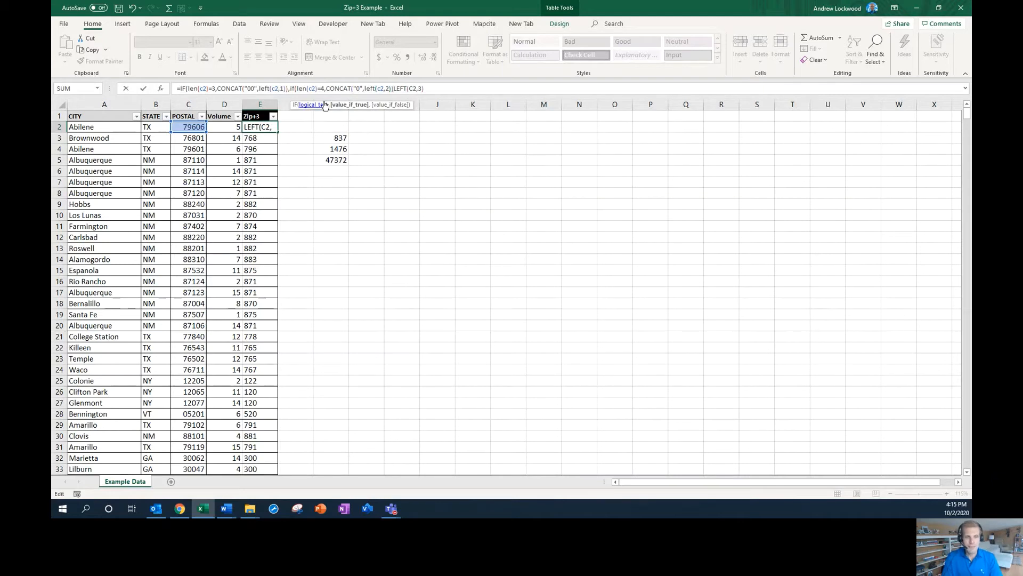
pyautogui.write(',')
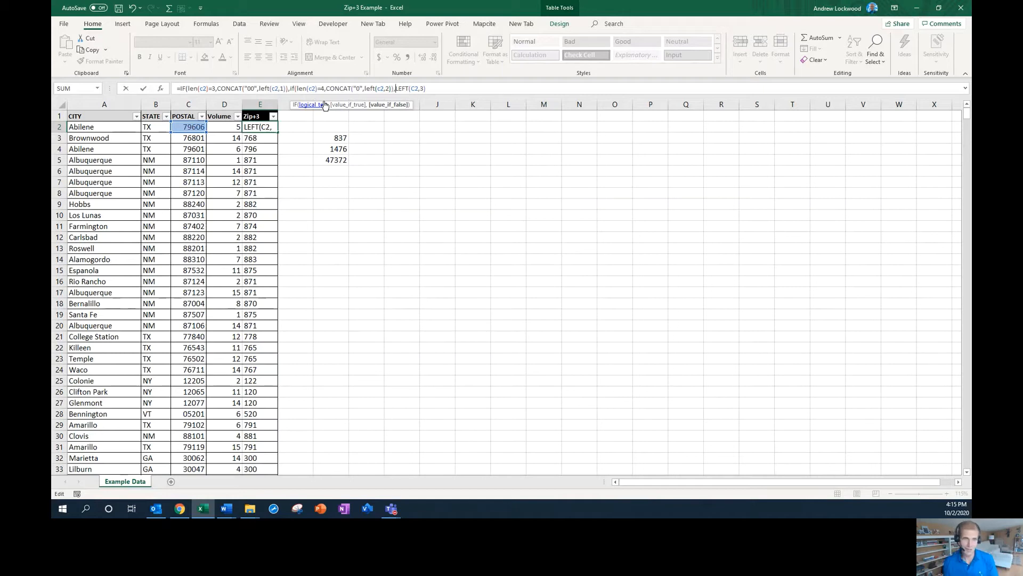
# - Complete the nested IF formula with LEFT(C2,3) as the fallback, enter it, and check the Bennington row's Zip+3 value
pyautogui.moveTo(426, 88); pyautogui.dragTo(394, 88)
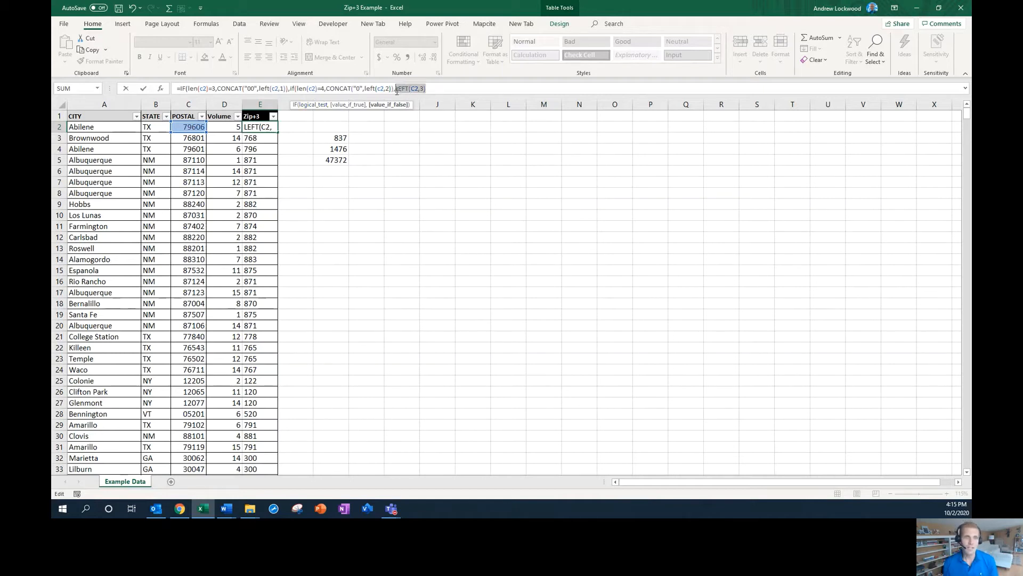
pyautogui.click(444, 87)
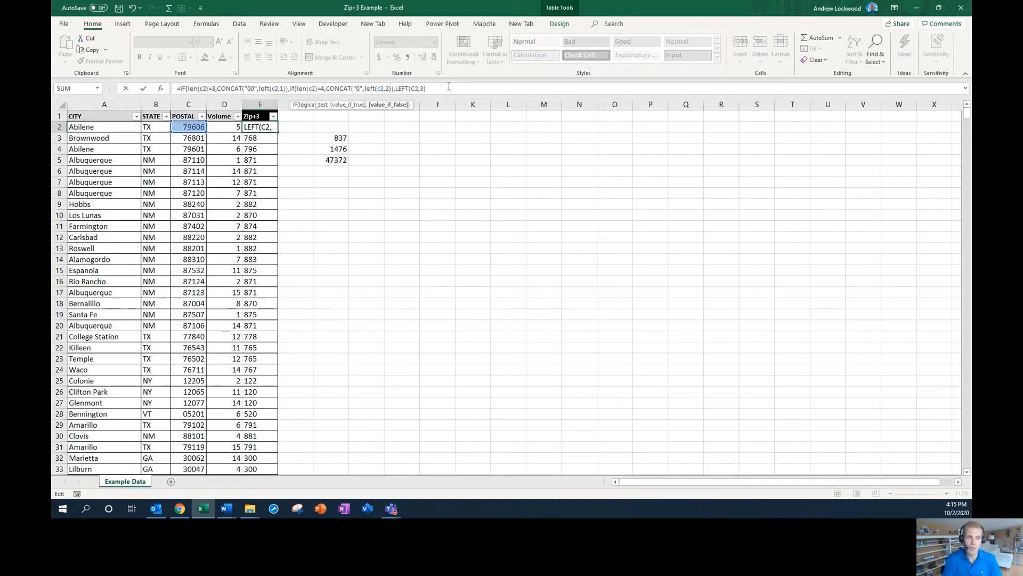
pyautogui.write('))')
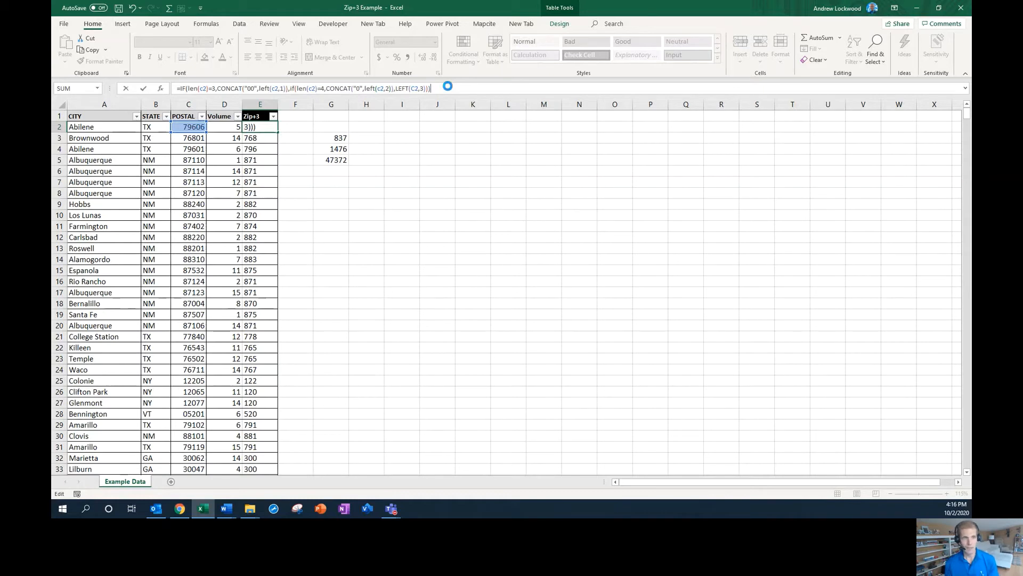
pyautogui.press('Return')
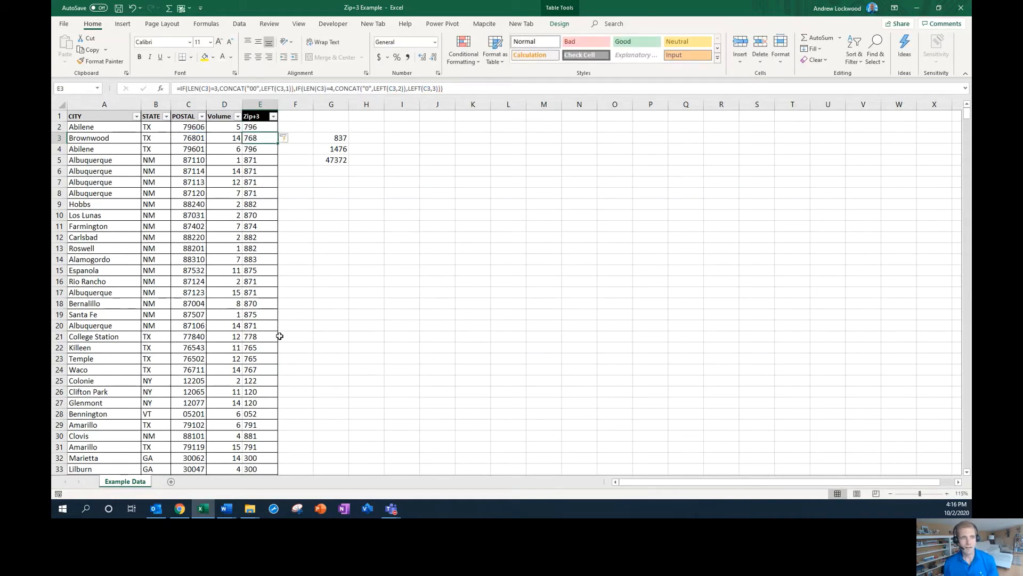
pyautogui.click(266, 413)
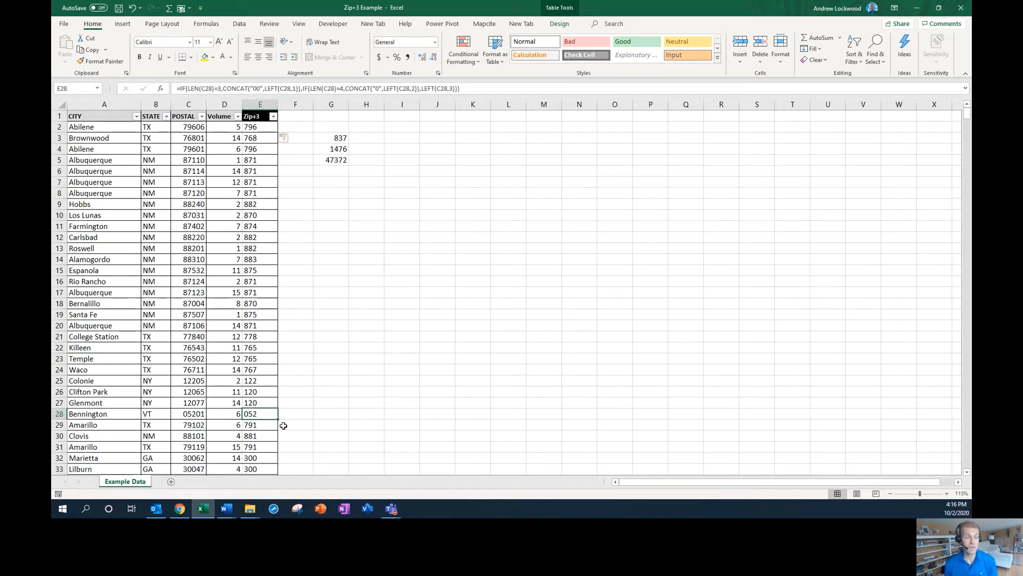
# - Clear the sample ZIP codes from G3:G5
pyautogui.moveTo(343, 139); pyautogui.dragTo(344, 159)
pyautogui.press('Delete')
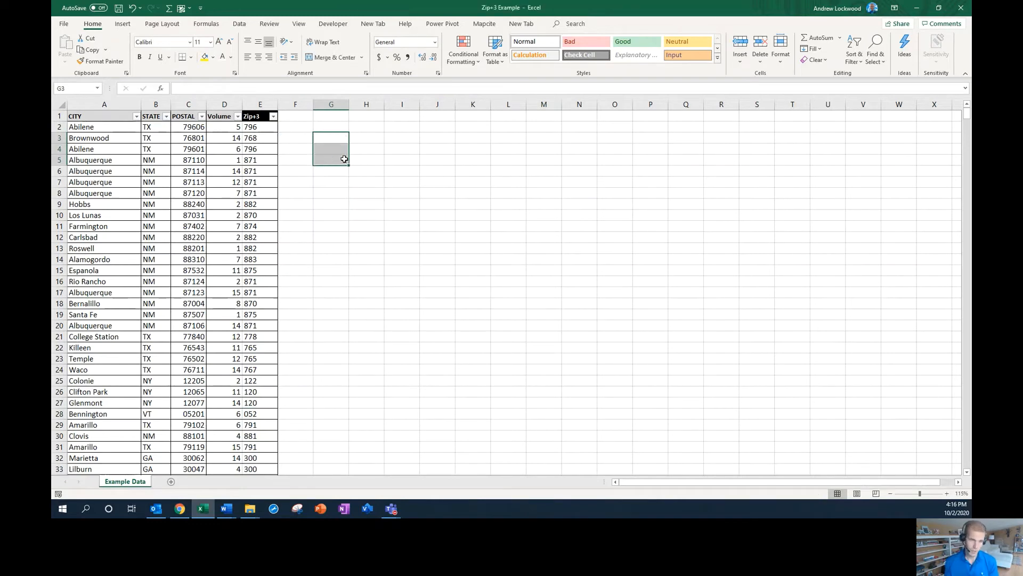
pyautogui.click(305, 204)
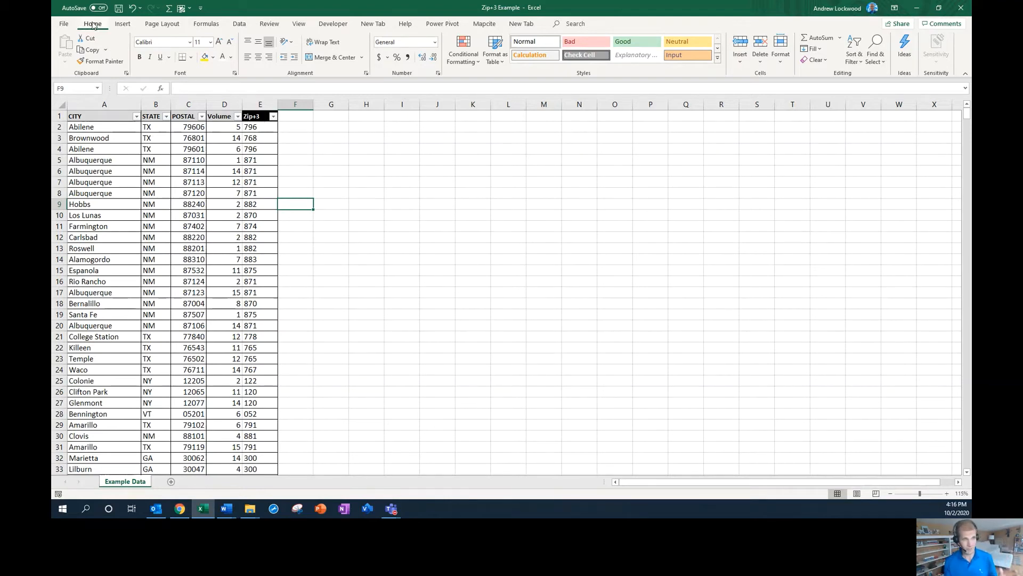
# - Open the postal code data in 3D Maps
pyautogui.click(126, 25)
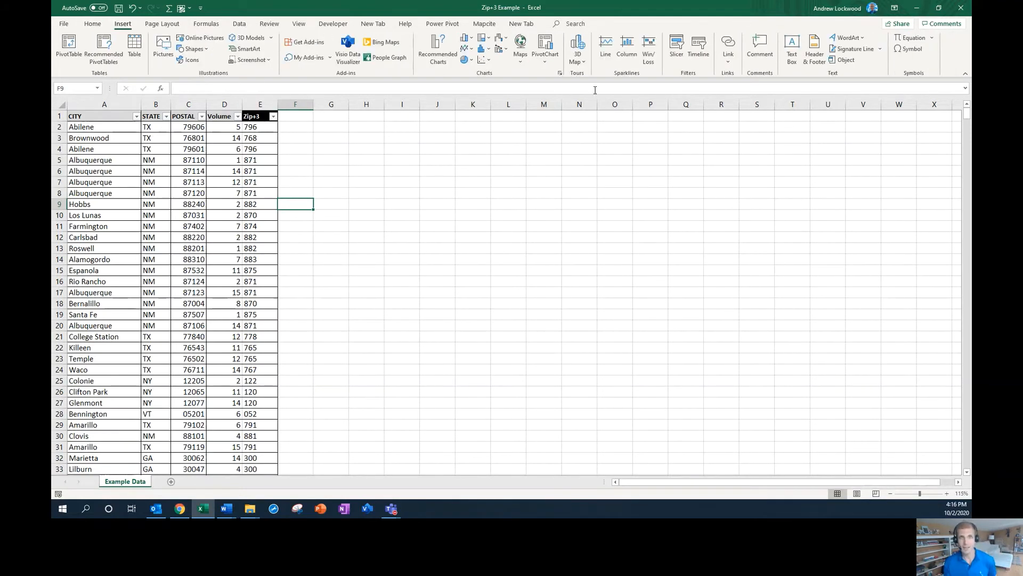
pyautogui.click(582, 64)
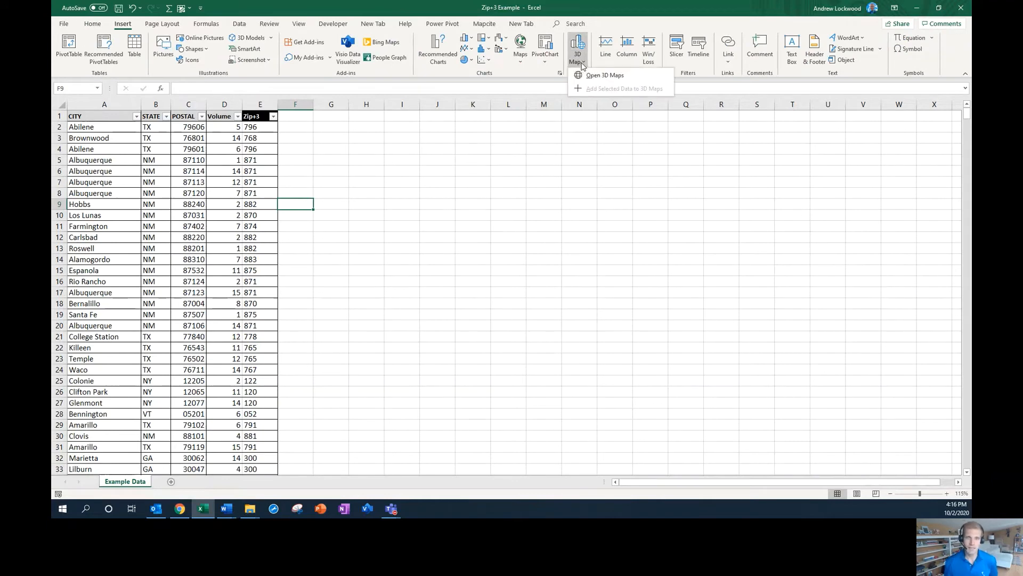
pyautogui.click(604, 76)
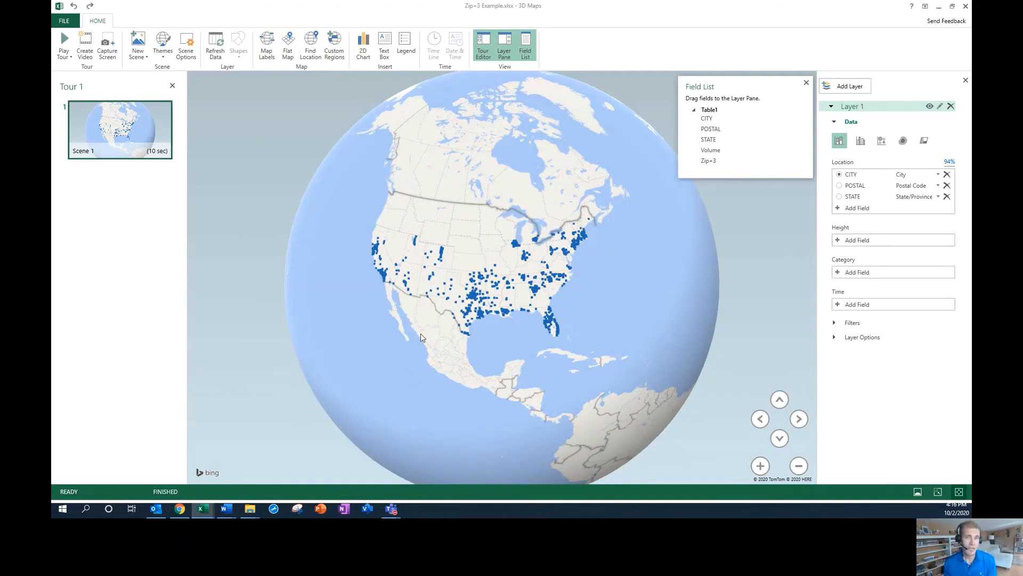
# - Switch to the Excel workbook and check the COM add-ins to see whether Microsoft Power Map for Excel is enabled
pyautogui.moveTo(202, 506)
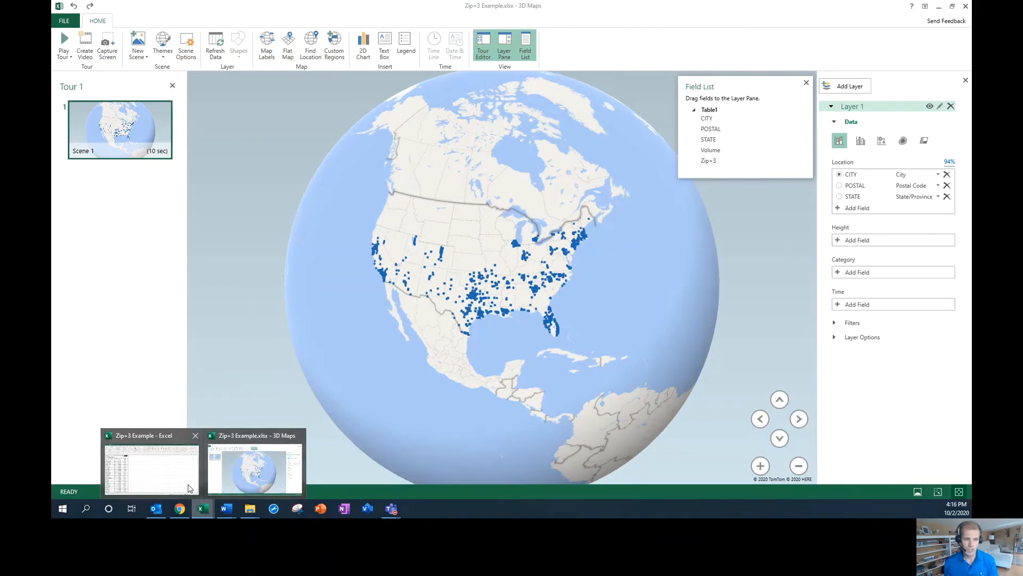
pyautogui.click(155, 477)
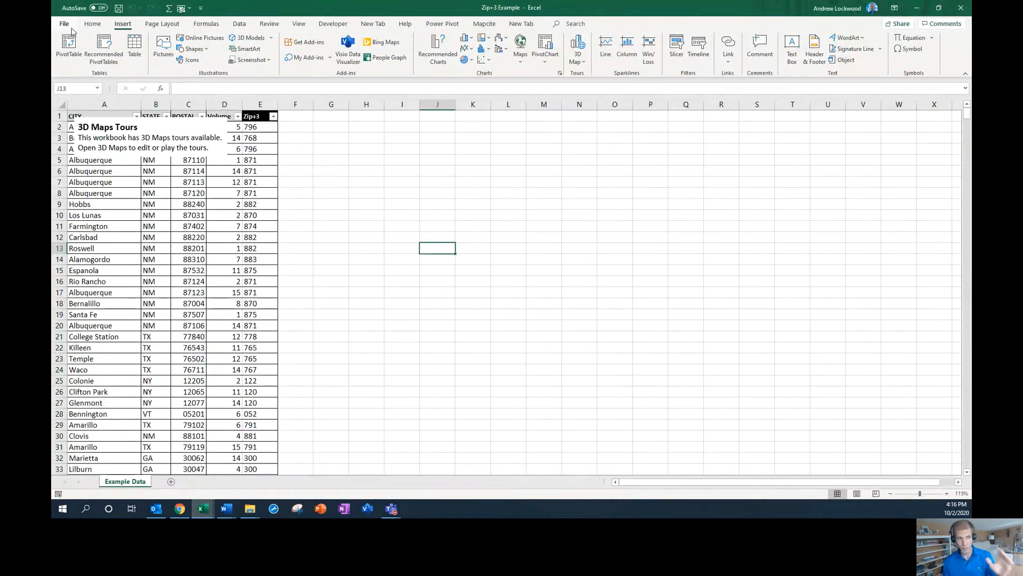
pyautogui.click(65, 25)
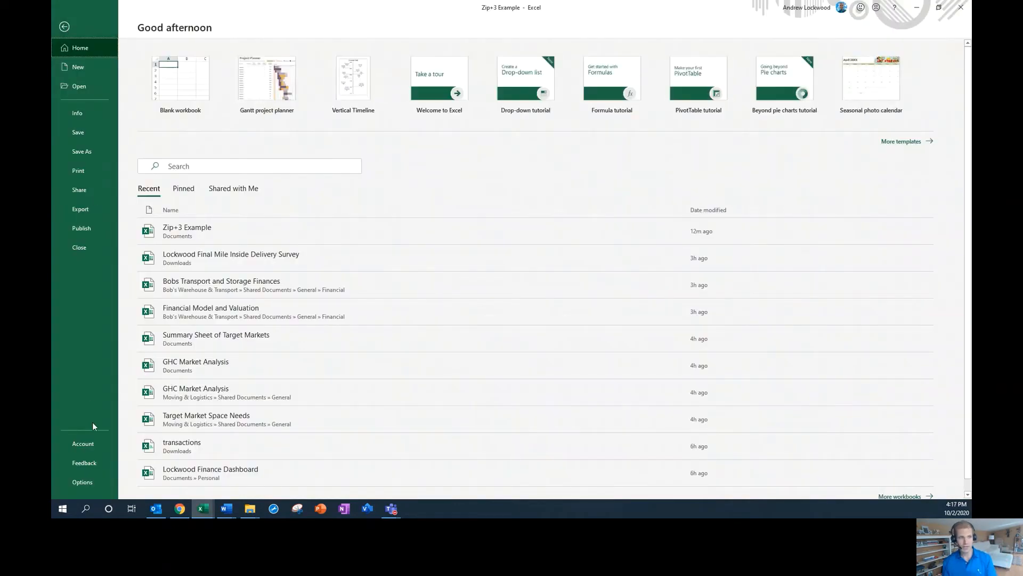
pyautogui.click(82, 481)
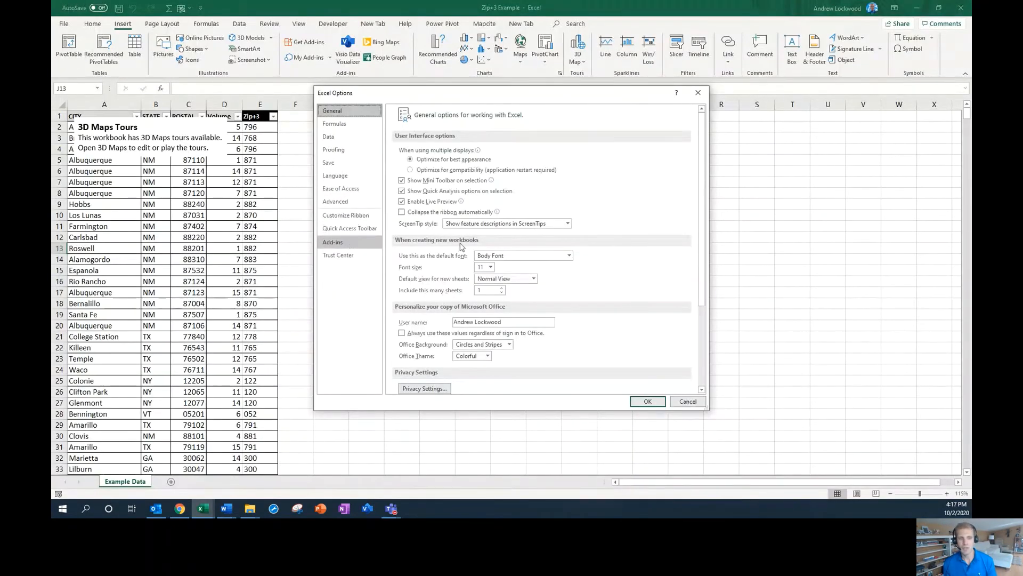
pyautogui.click(347, 243)
pyautogui.click(491, 382)
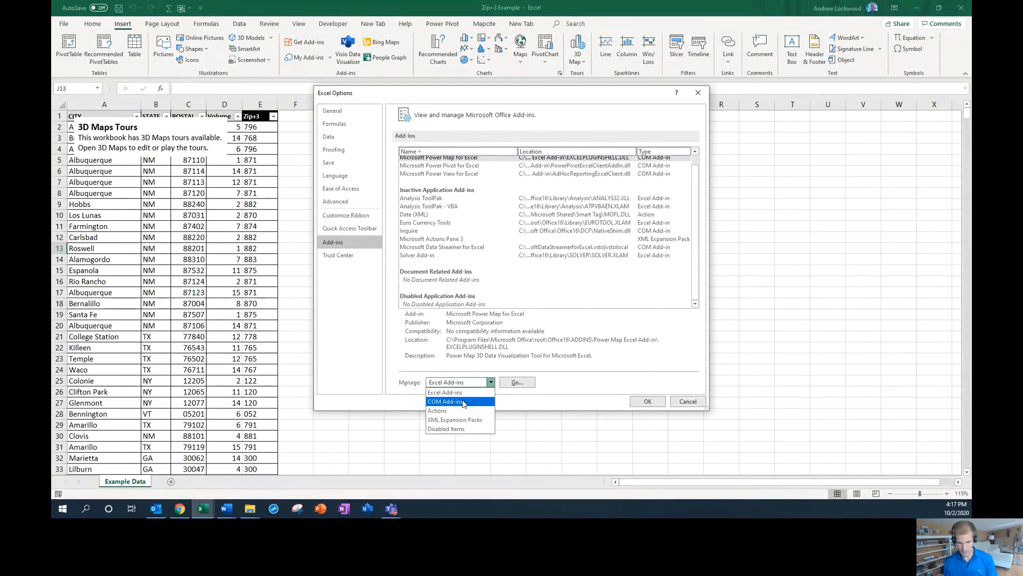
pyautogui.click(462, 403)
pyautogui.click(517, 382)
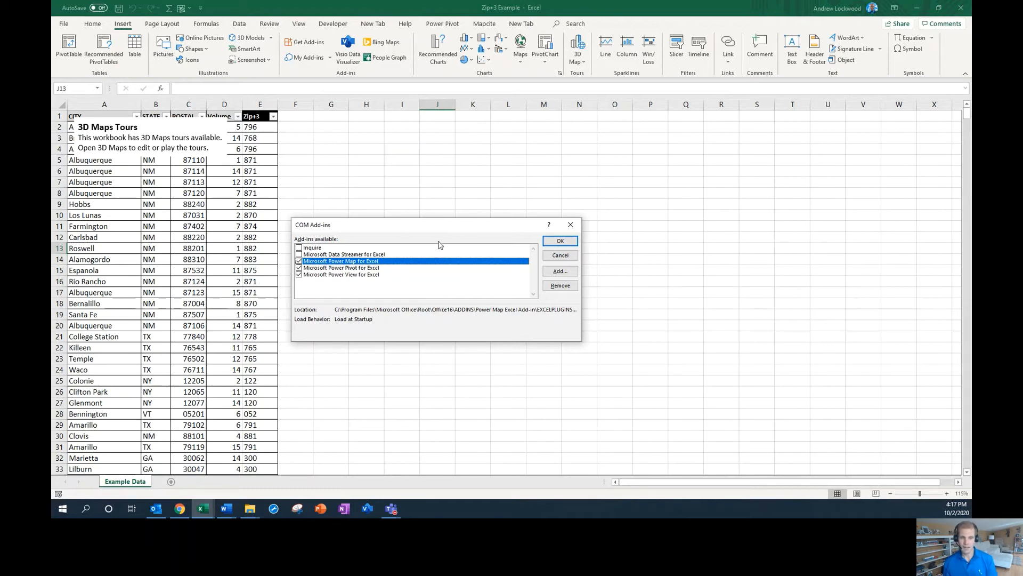
pyautogui.click(568, 256)
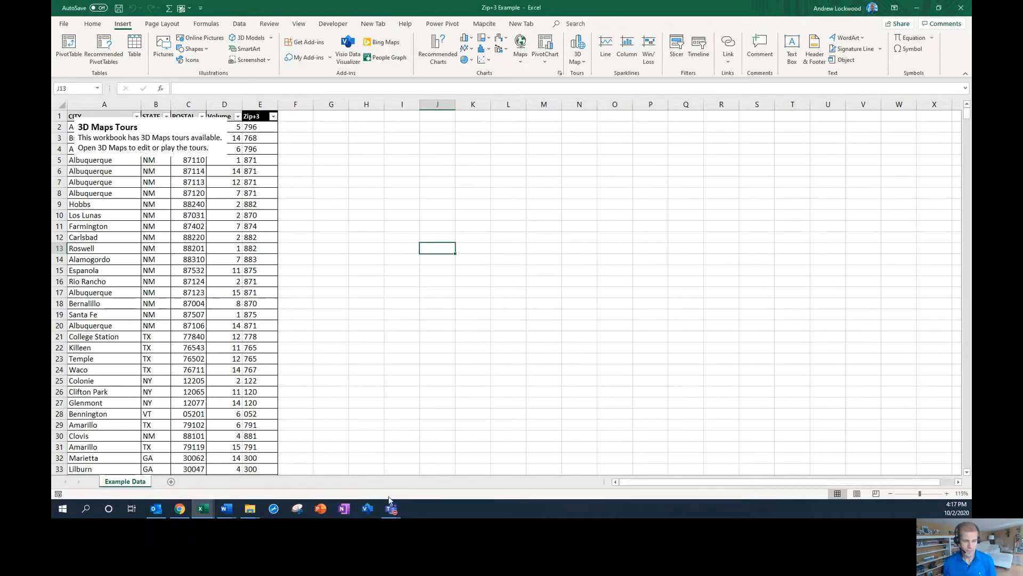
# - Delete the 3D Maps Tours text box covering the top rows of the Example Data sheet
pyautogui.click(200, 117)
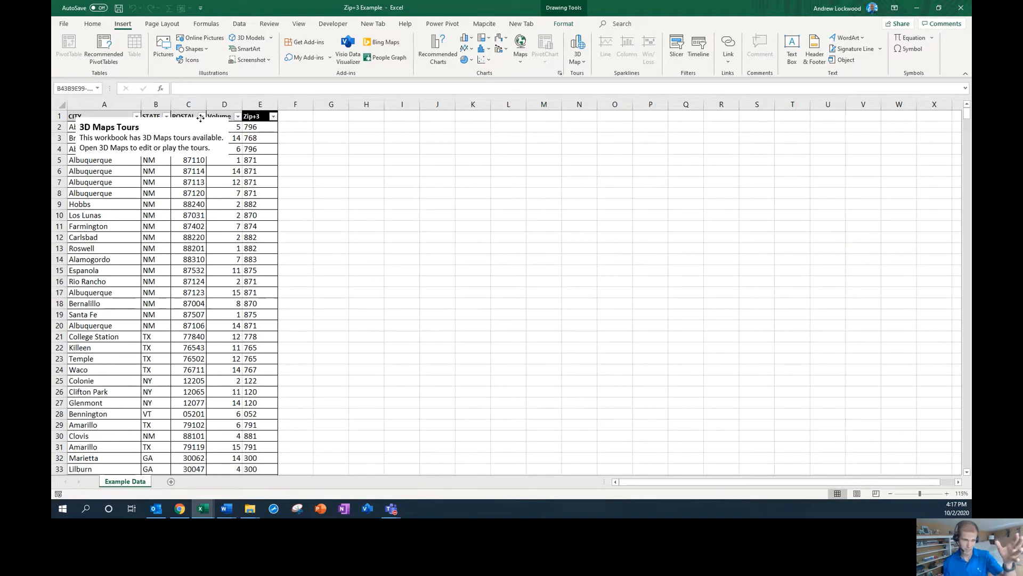
pyautogui.click(201, 119)
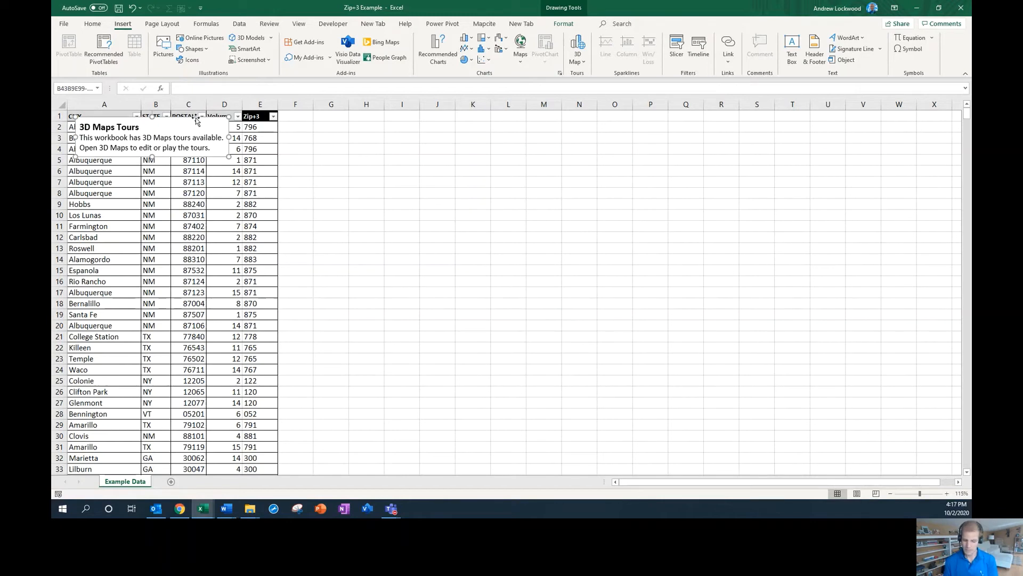
pyautogui.press('Delete')
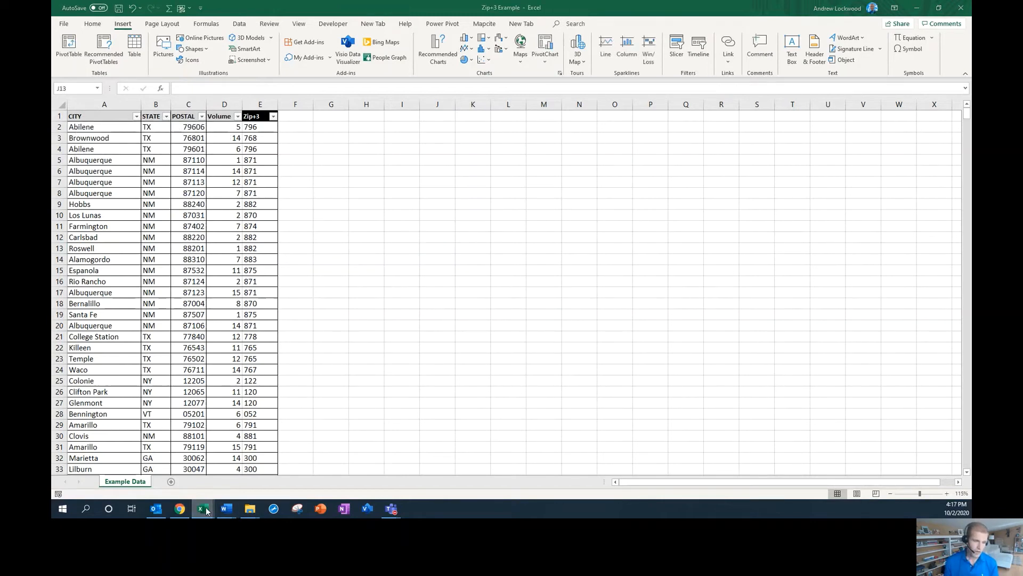
# - Switch to 3D Maps, plot the locations by POSTAL, and display the map flat with labels
pyautogui.moveTo(206, 511)
pyautogui.click(258, 472)
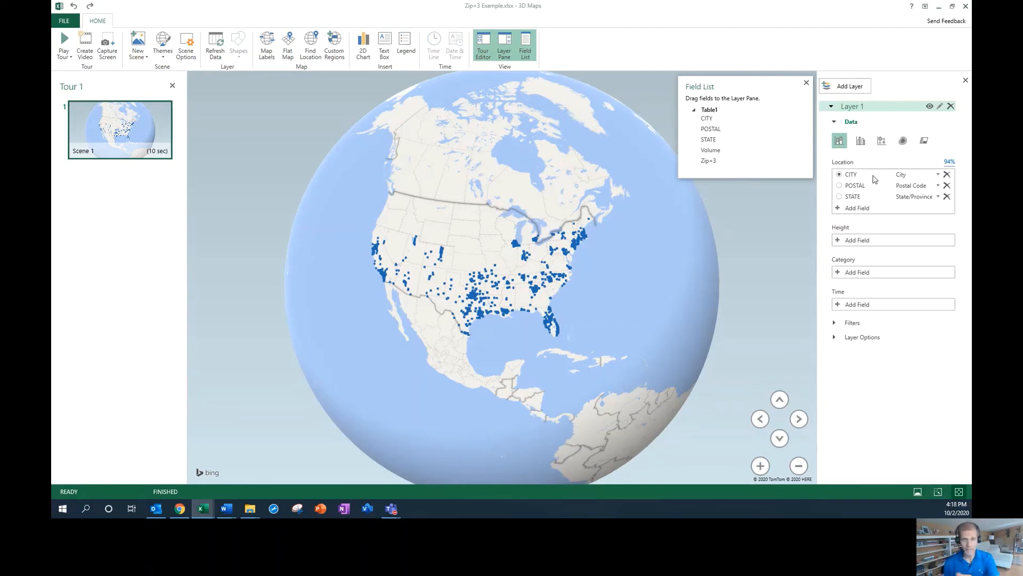
pyautogui.click(840, 186)
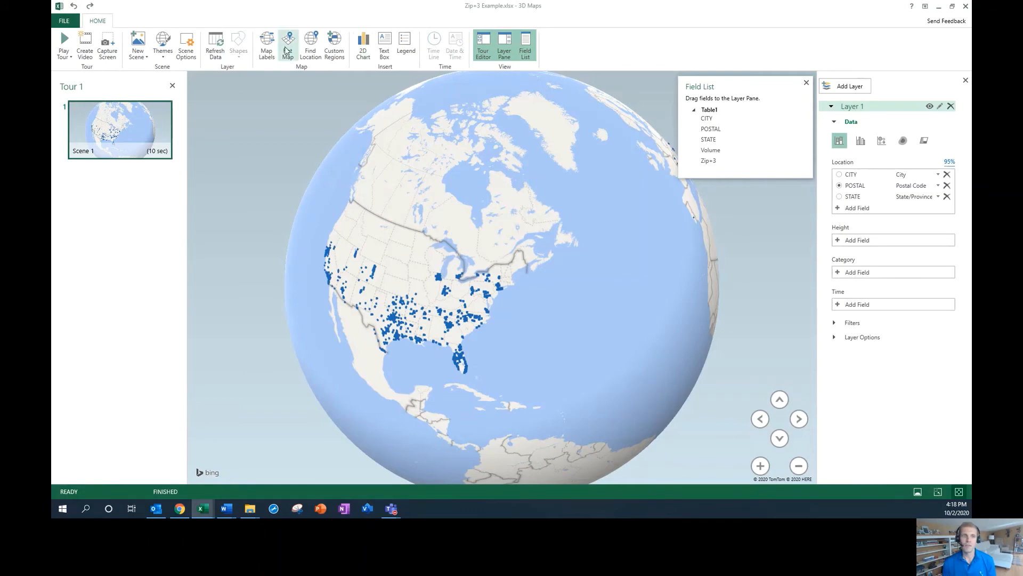
pyautogui.click(268, 50)
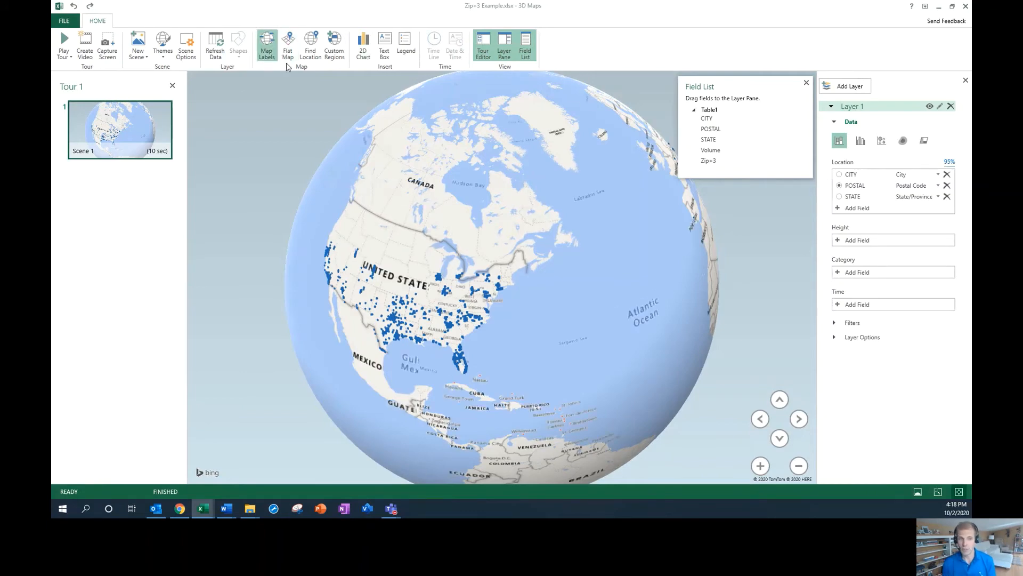
pyautogui.click(287, 48)
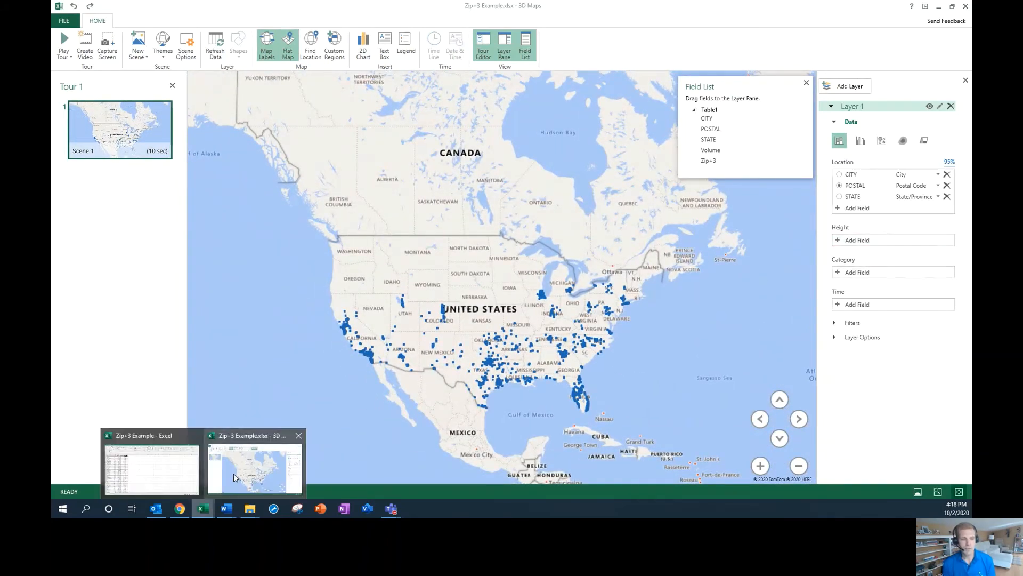
# - Switch to the Excel workbook and examine the Volume column of the table
pyautogui.click(152, 464)
pyautogui.click(224, 105)
pyautogui.click(225, 116)
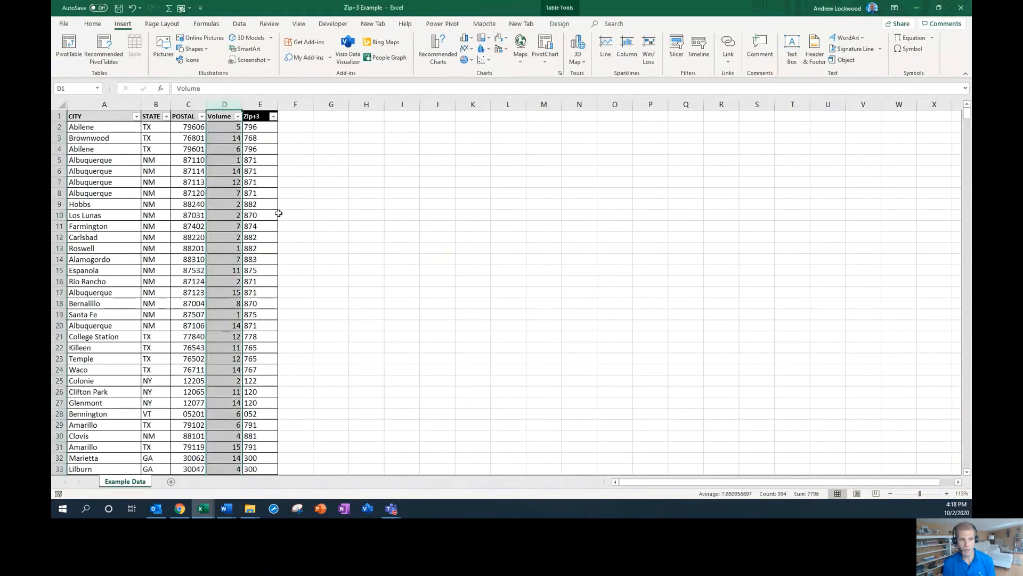
pyautogui.moveTo(204, 512)
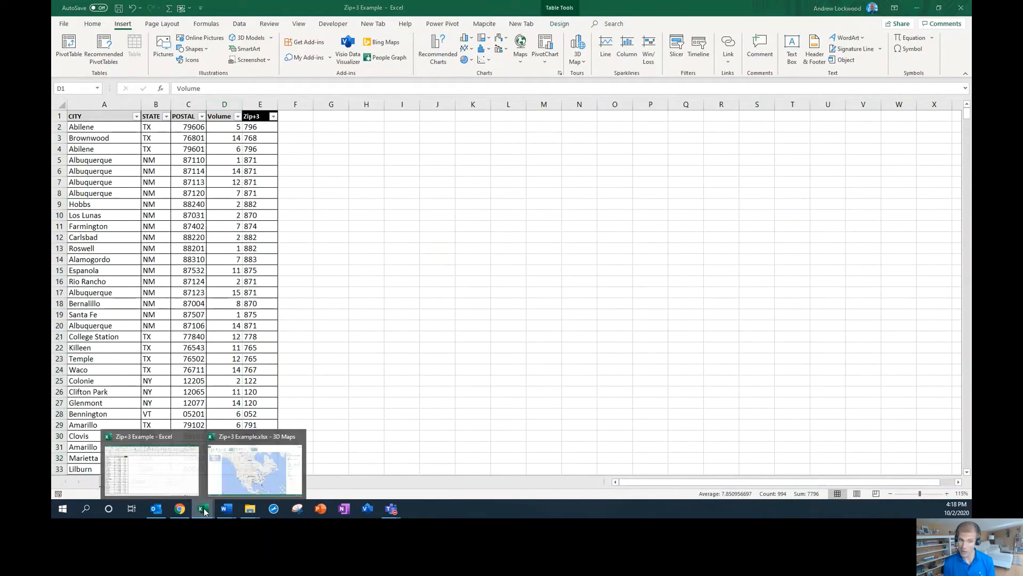
pyautogui.click(151, 462)
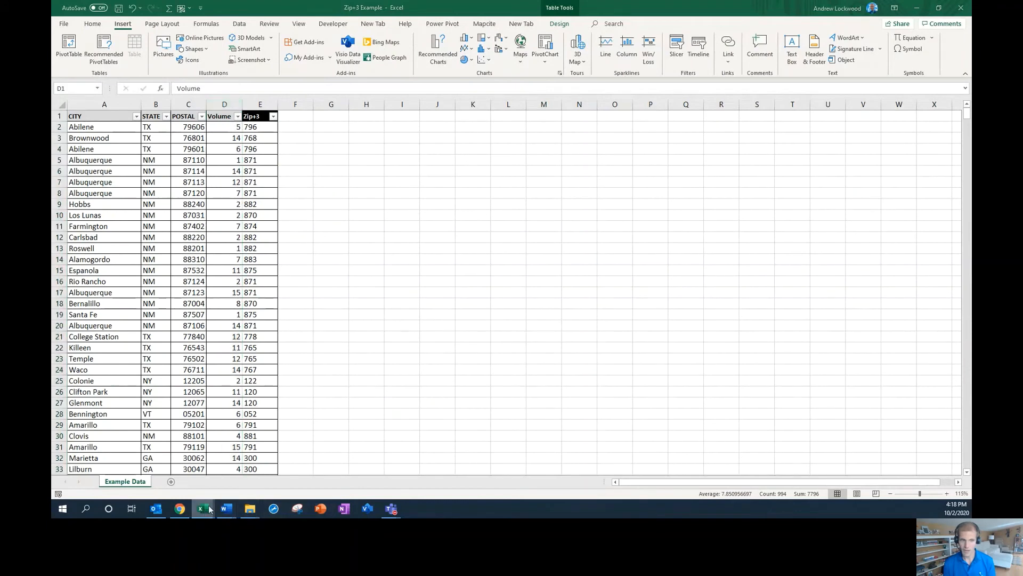
# - Switch to 3D Maps and add the Volume field as the height of Layer 1's columns
pyautogui.moveTo(202, 509)
pyautogui.click(257, 468)
pyautogui.click(839, 240)
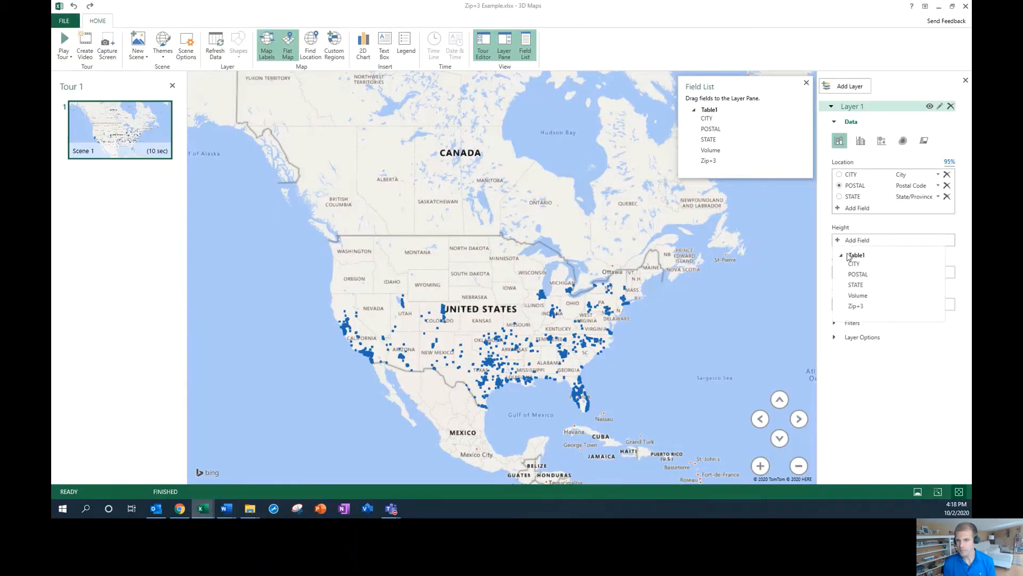
pyautogui.click(858, 295)
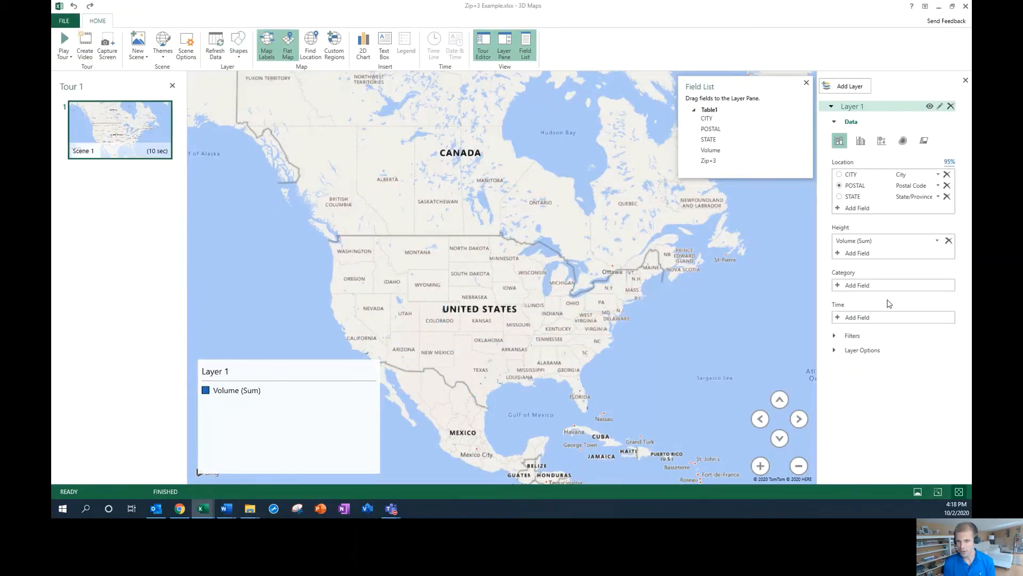
pyautogui.moveTo(680, 404); pyautogui.dragTo(699, 352)
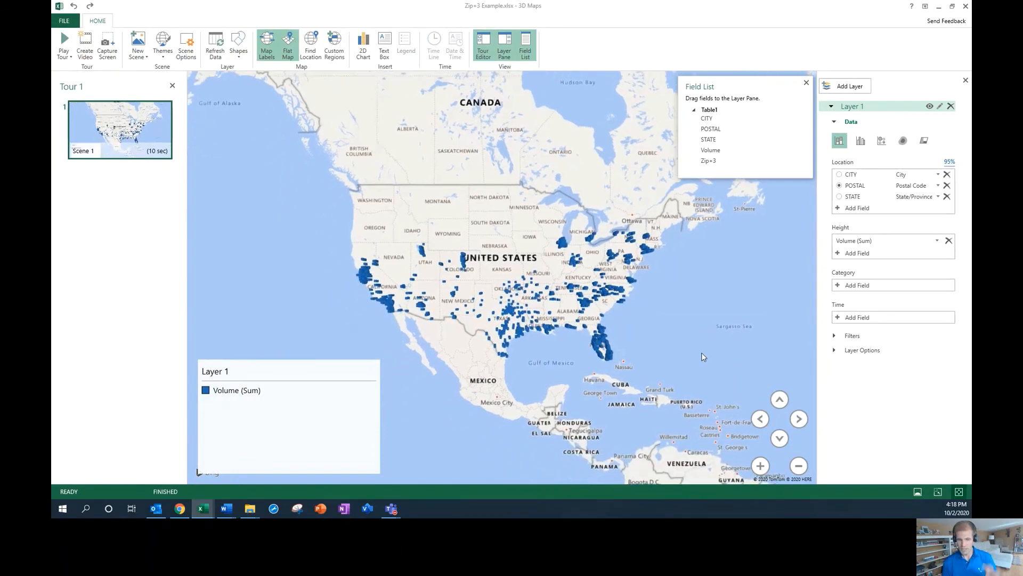
pyautogui.click(781, 438)
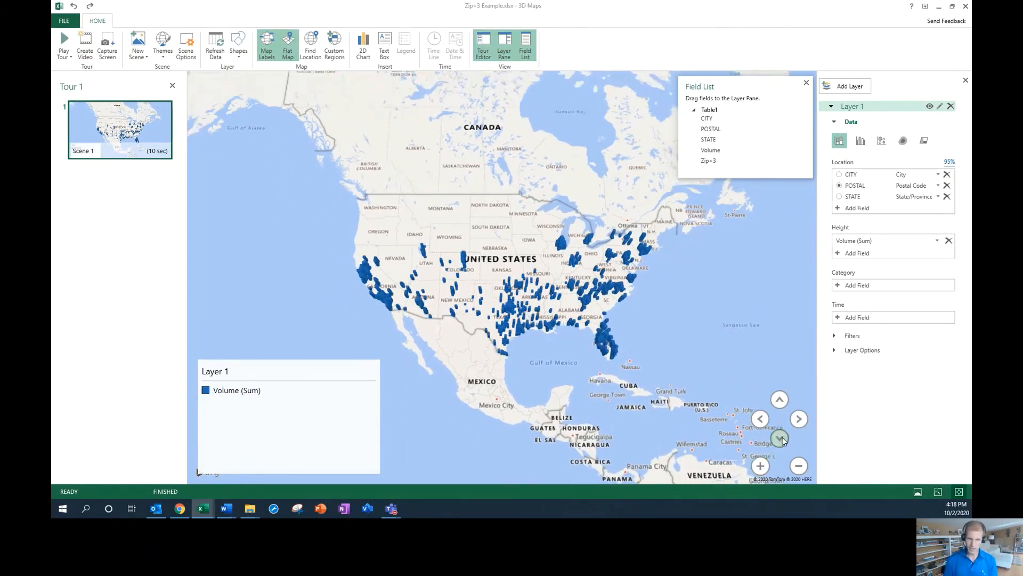
pyautogui.scroll(4, 573, 310)
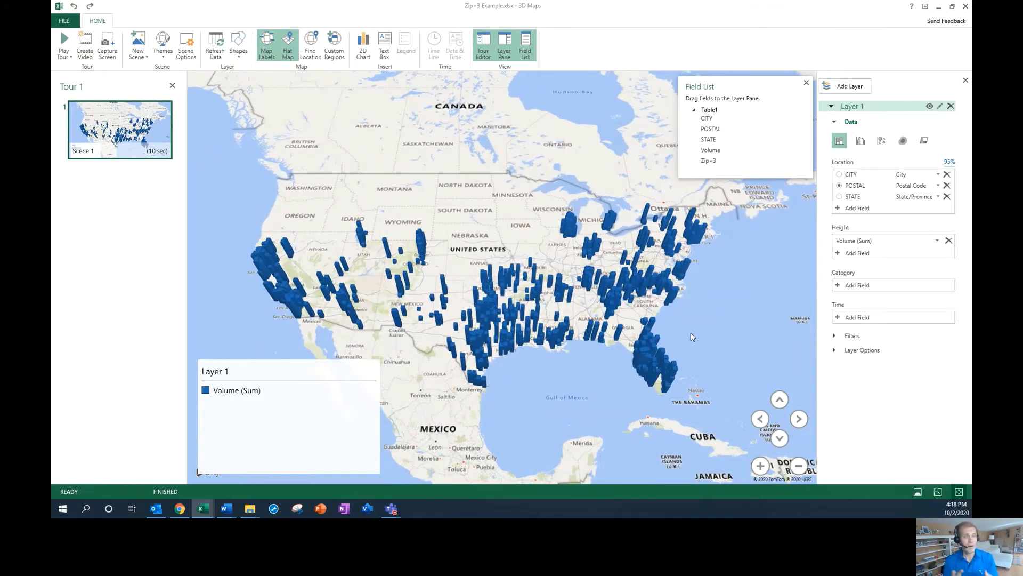
# - Replace the CITY, POSTAL and STATE location fields of Layer 1 with the Zip+3 field
pyautogui.click(947, 175)
pyautogui.click(947, 174)
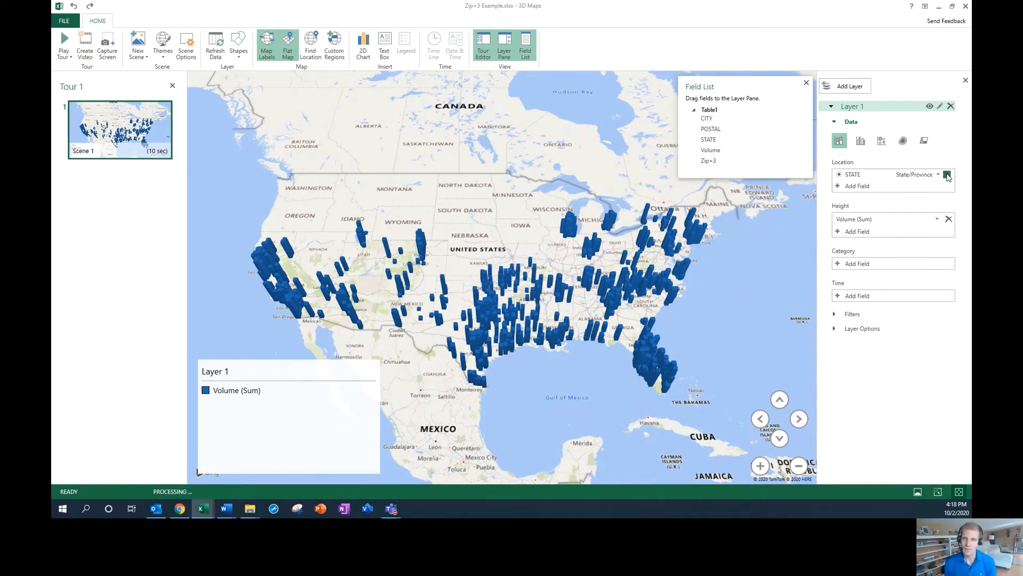
pyautogui.click(947, 175)
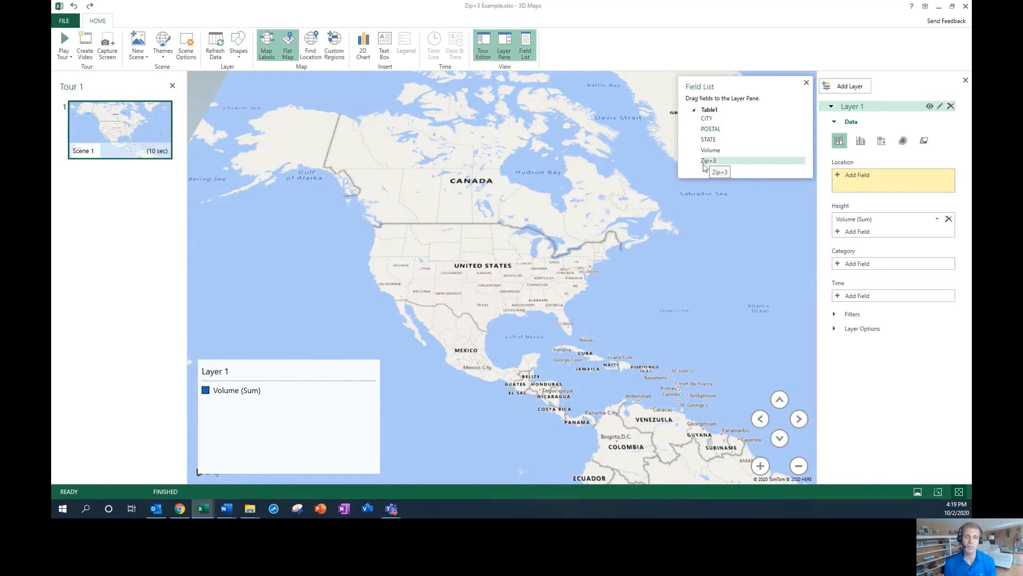
pyautogui.moveTo(717, 165); pyautogui.dragTo(854, 186)
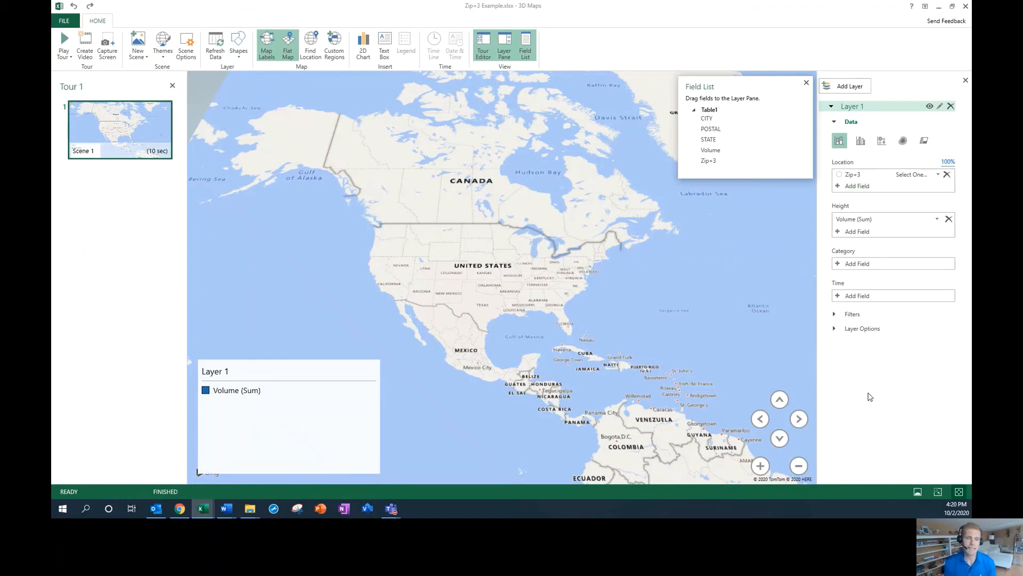
# - Start a new custom region set from the zip3 shape file in the zip3 (2) folder in Downloads
pyautogui.scroll(3, 462, 273)
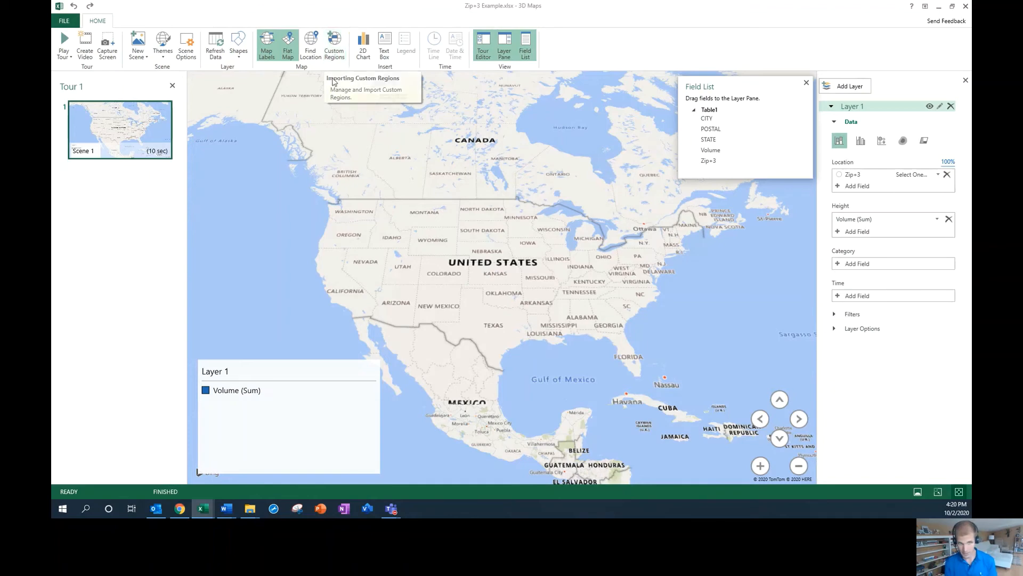
pyautogui.click(335, 53)
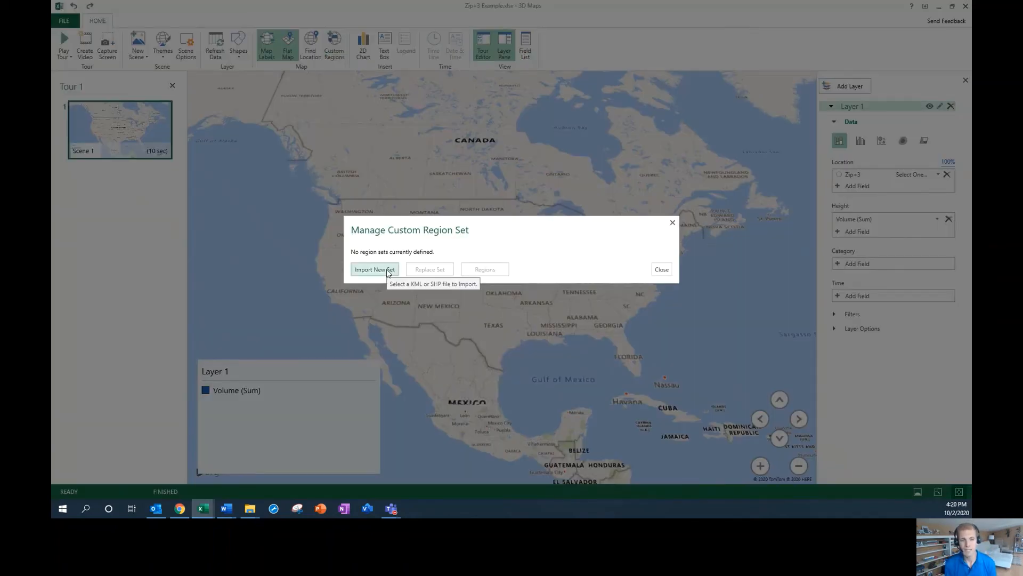
pyautogui.click(395, 270)
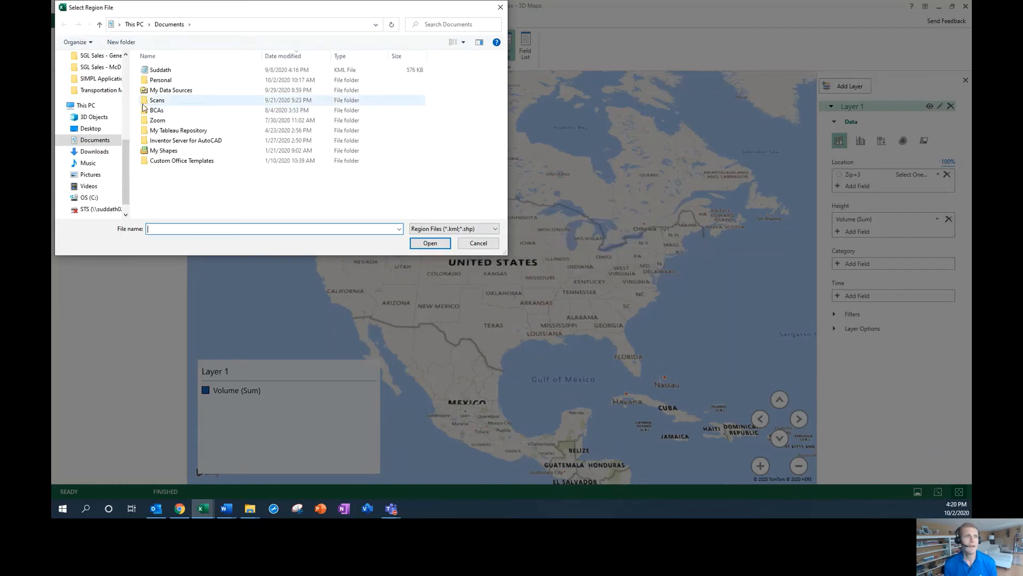
pyautogui.click(95, 152)
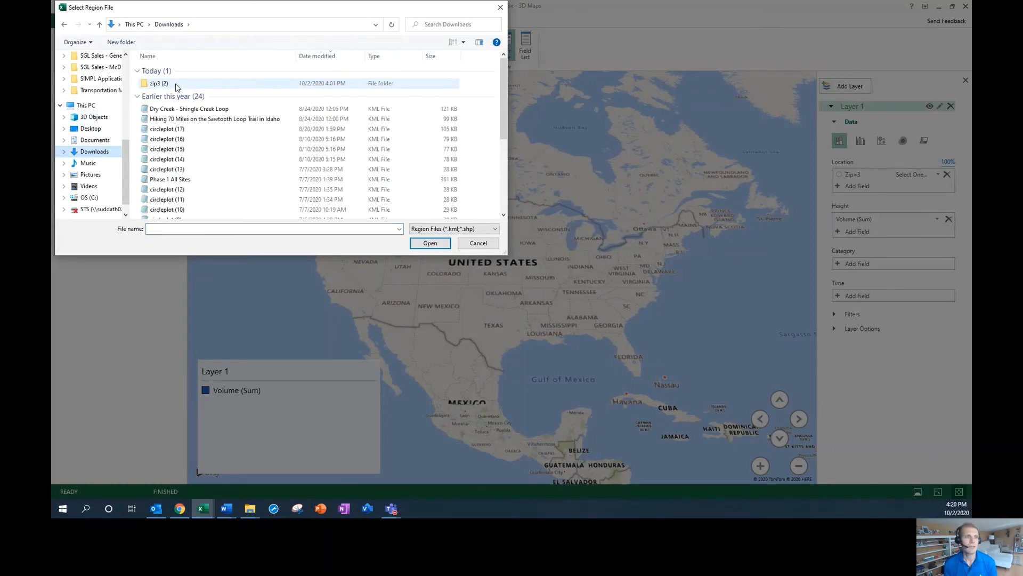
pyautogui.doubleClick(176, 84)
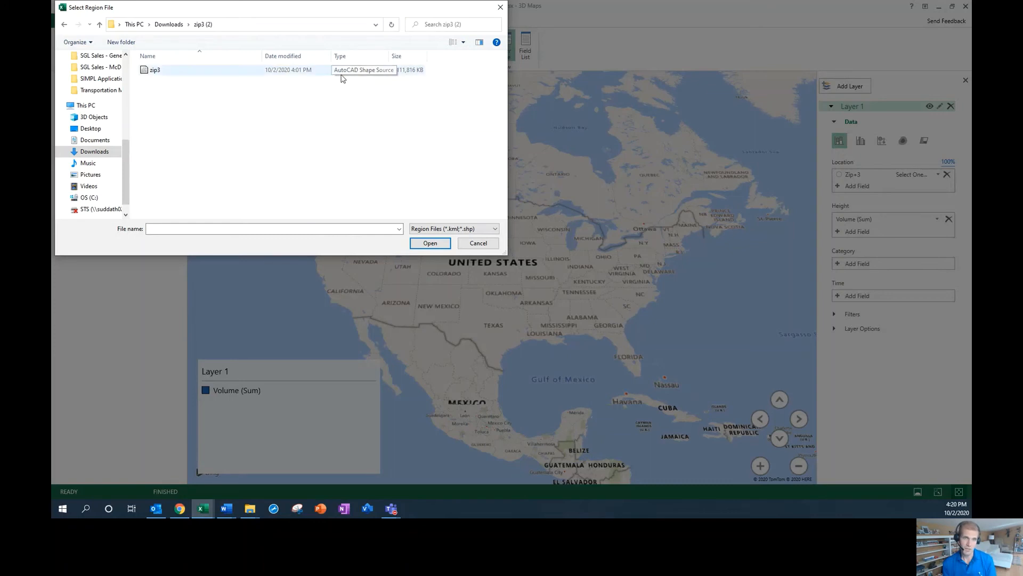
pyautogui.click(184, 69)
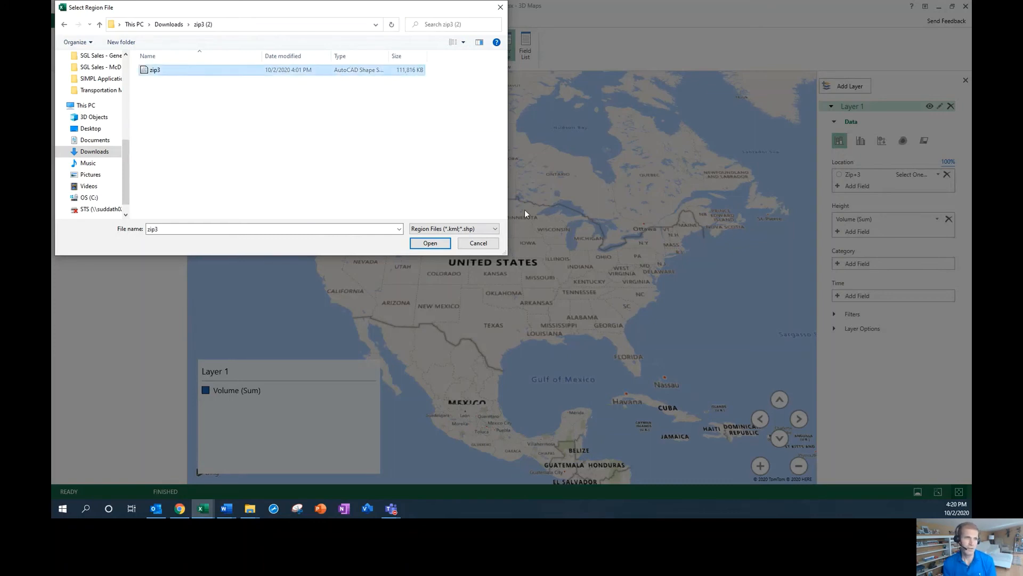
pyautogui.click(431, 246)
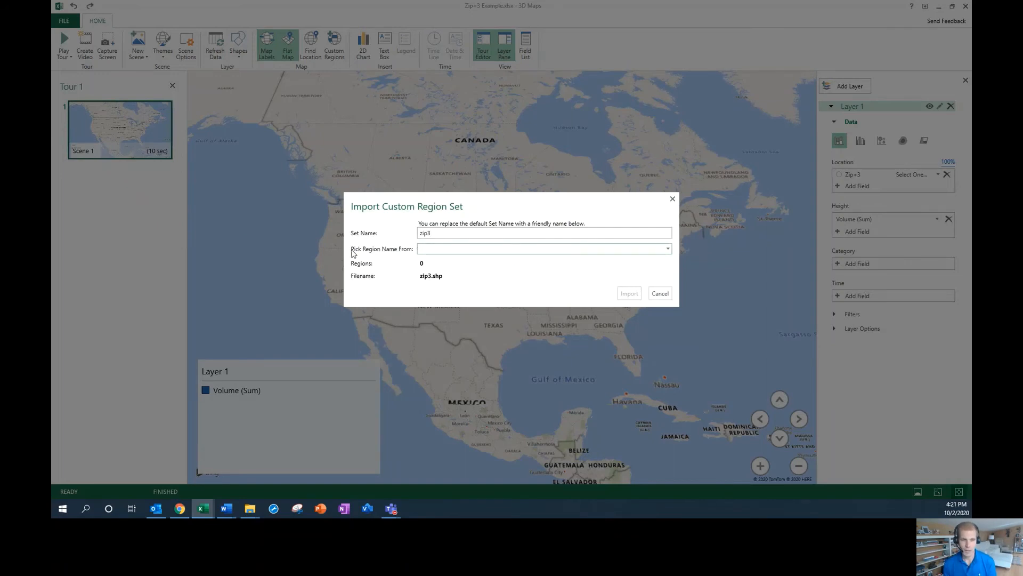
# - Take the region names from the ZIP3 field and import the zip3 region set
pyautogui.click(479, 249)
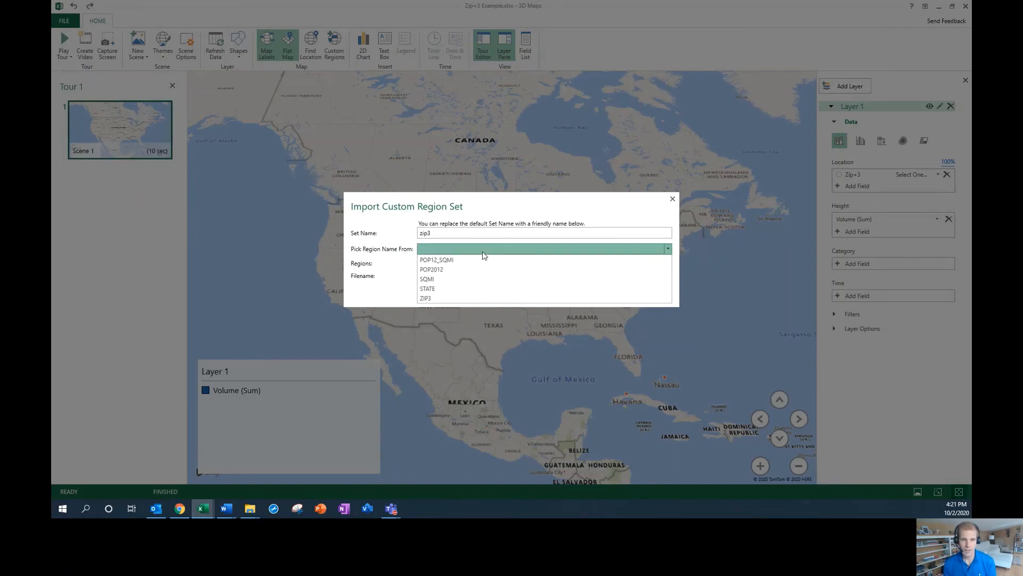
pyautogui.click(436, 298)
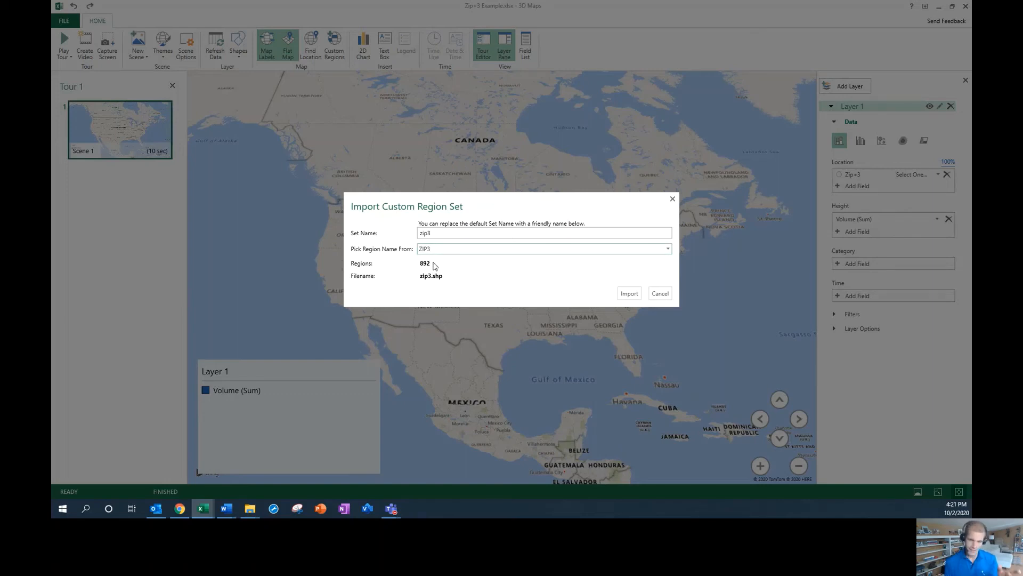
pyautogui.click(629, 293)
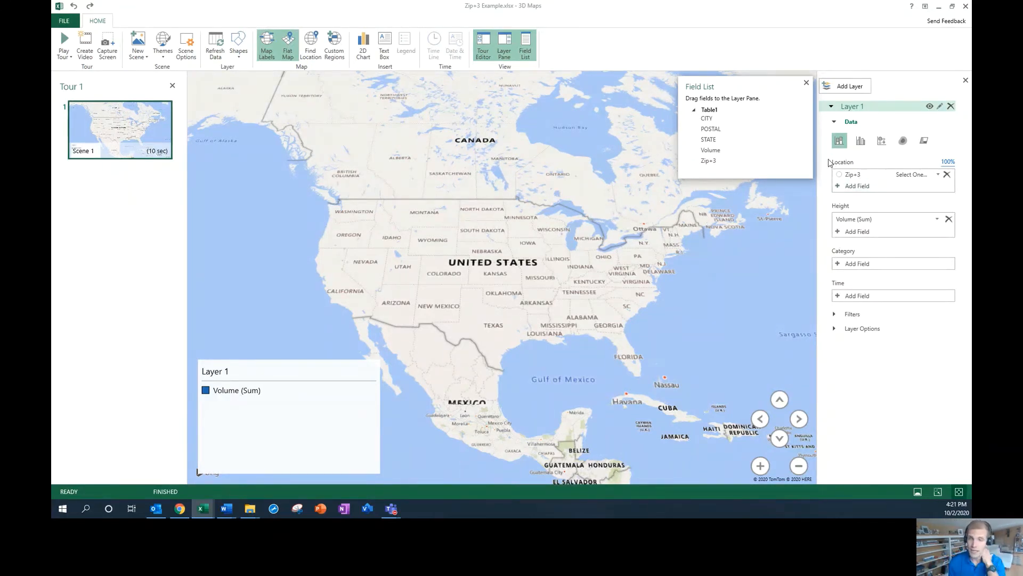
# - Set the geographic type of Layer 1's Zip+3 location to Custom Region (.kml, .shp) and view the mapped columns
pyautogui.click(937, 175)
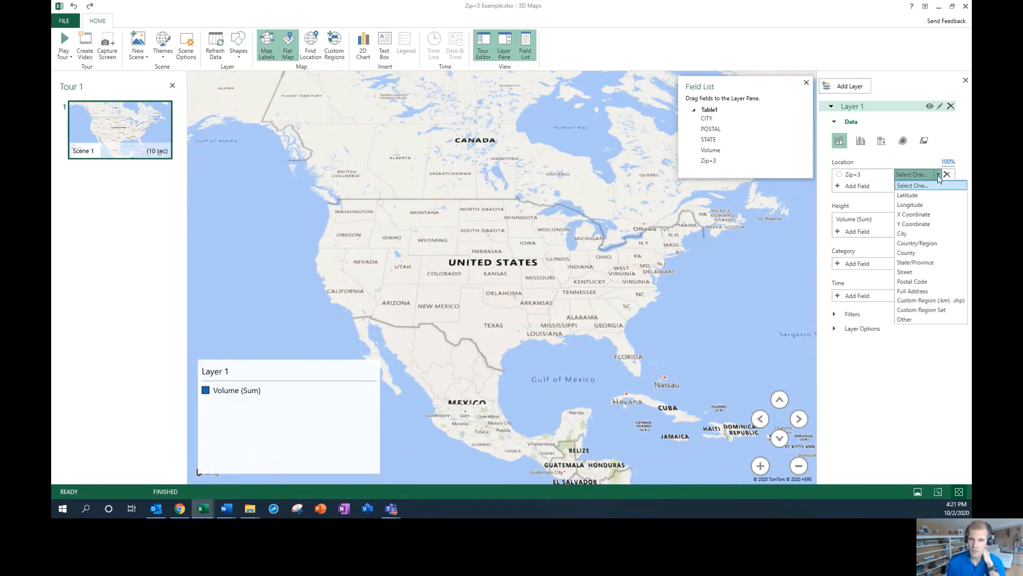
pyautogui.click(929, 301)
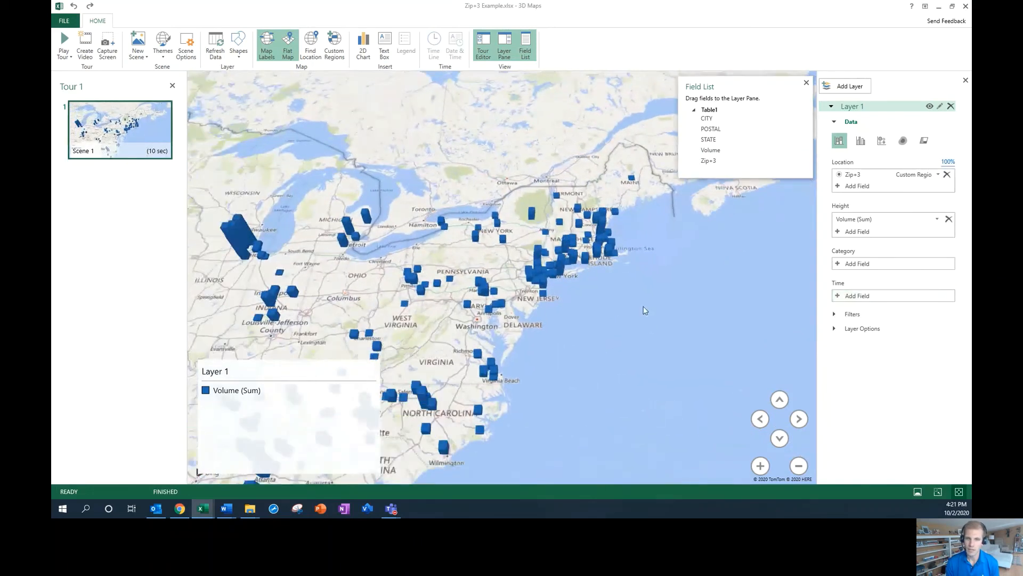
pyautogui.moveTo(519, 320)
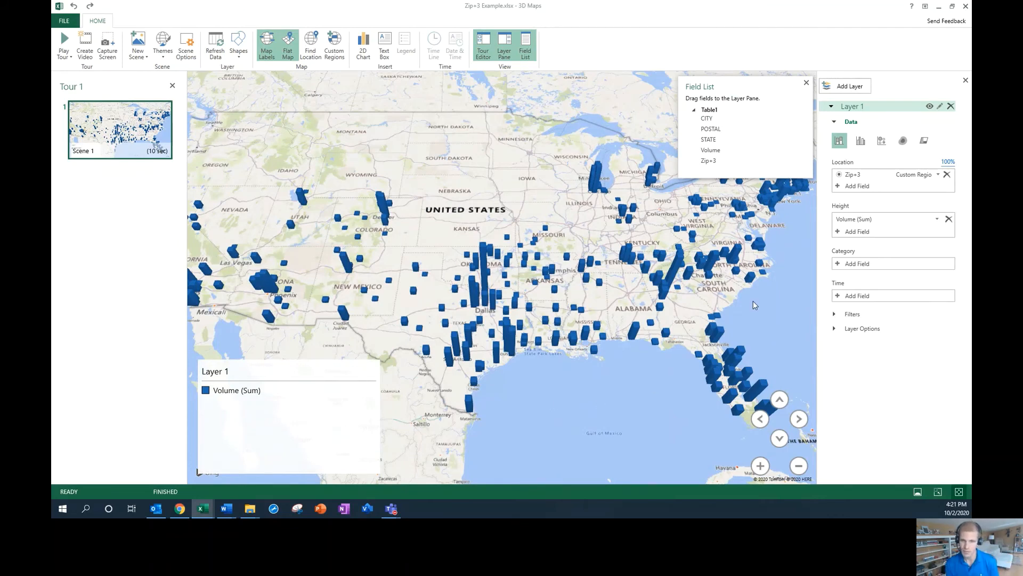
pyautogui.moveTo(753, 304); pyautogui.dragTo(643, 329)
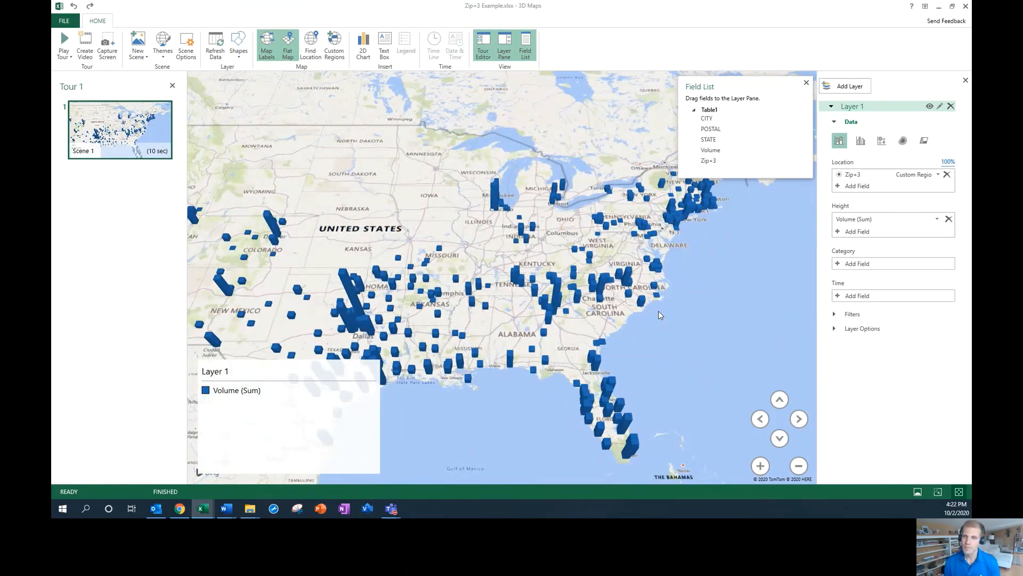
# - Change Layer 1's visualization to Region, then shorten the legend and place it in the map's lower-left corner
pyautogui.click(925, 144)
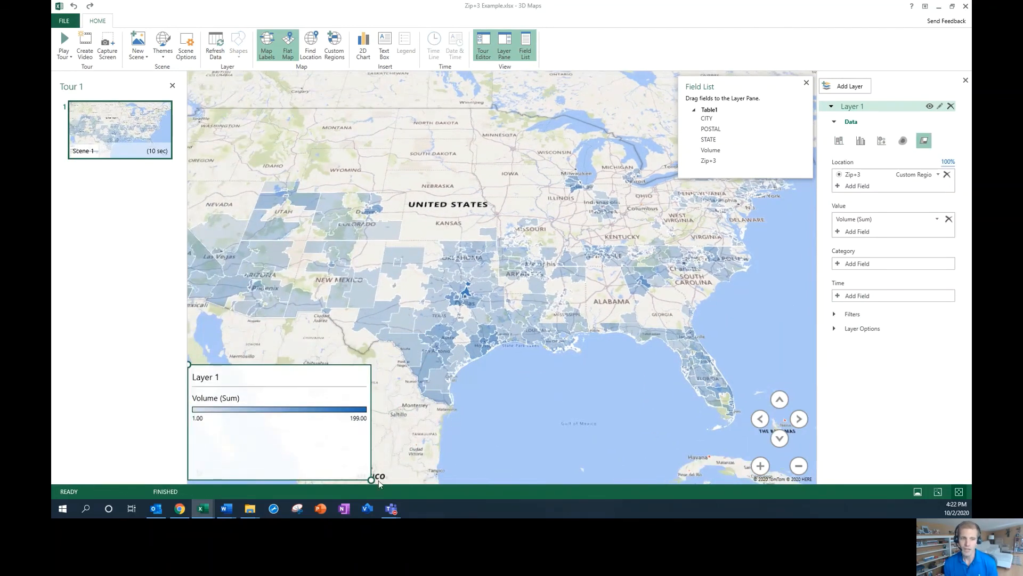
pyautogui.moveTo(371, 478); pyautogui.dragTo(368, 432)
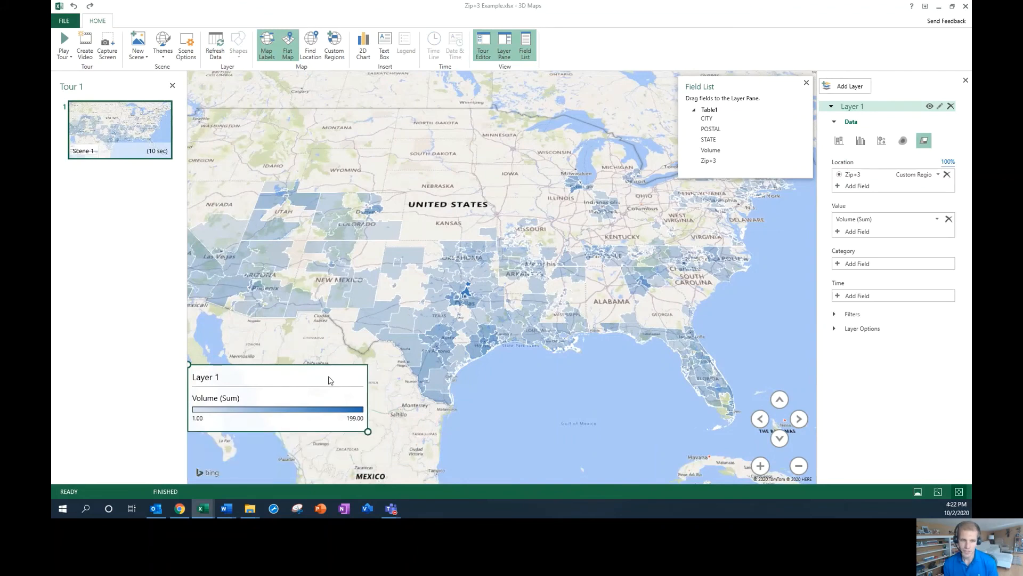
pyautogui.moveTo(331, 380); pyautogui.dragTo(330, 427)
pyautogui.moveTo(467, 294)
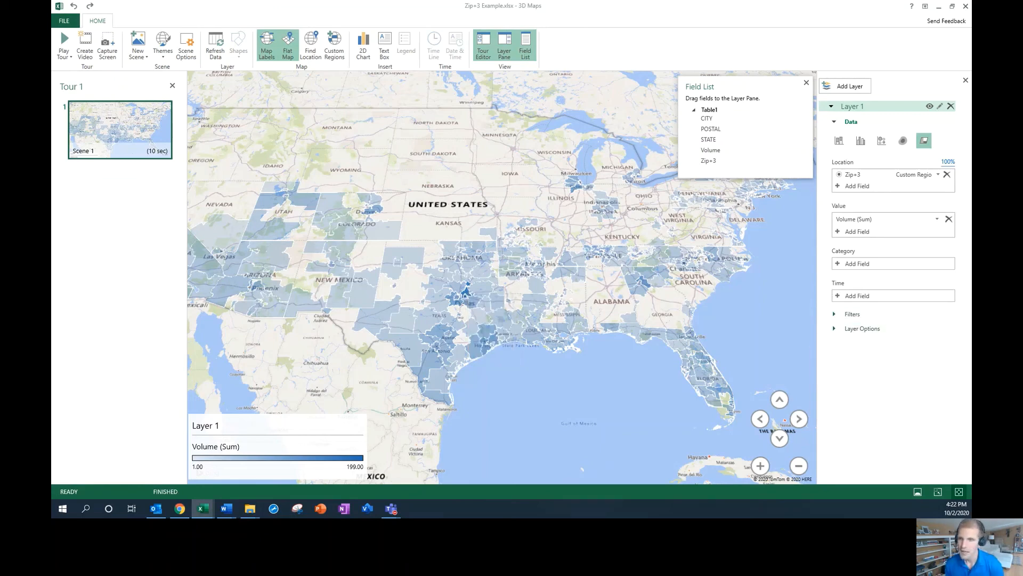
# - Return Layer 1 to stacked columns and replace its Zip+3 location field with POSTAL
pyautogui.click(839, 140)
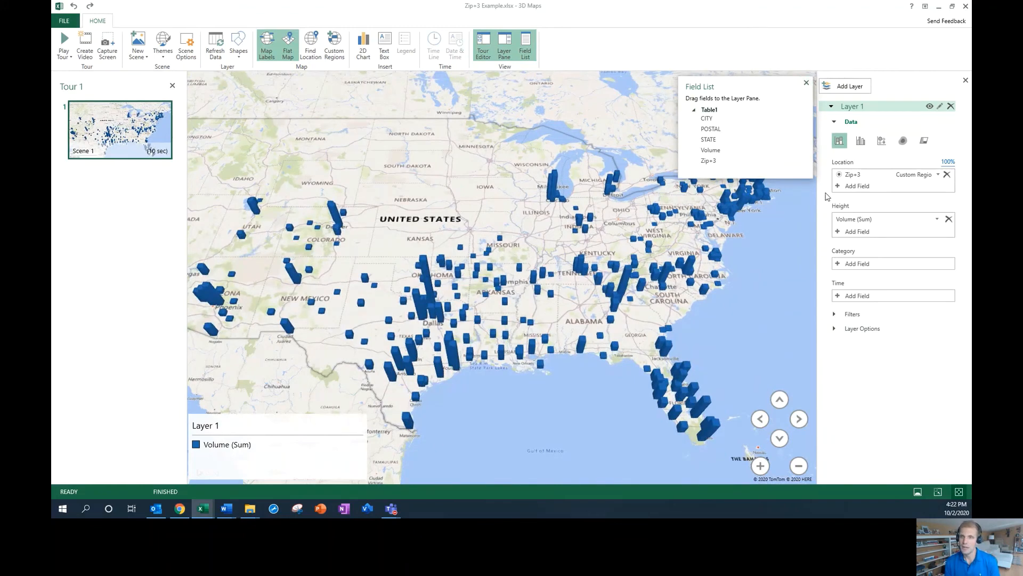
pyautogui.click(947, 175)
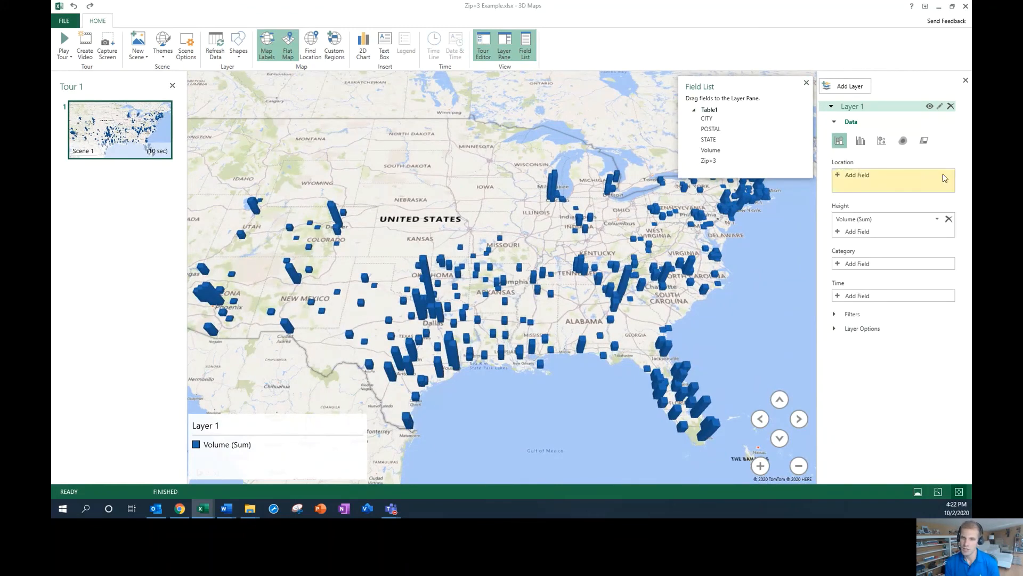
pyautogui.click(842, 177)
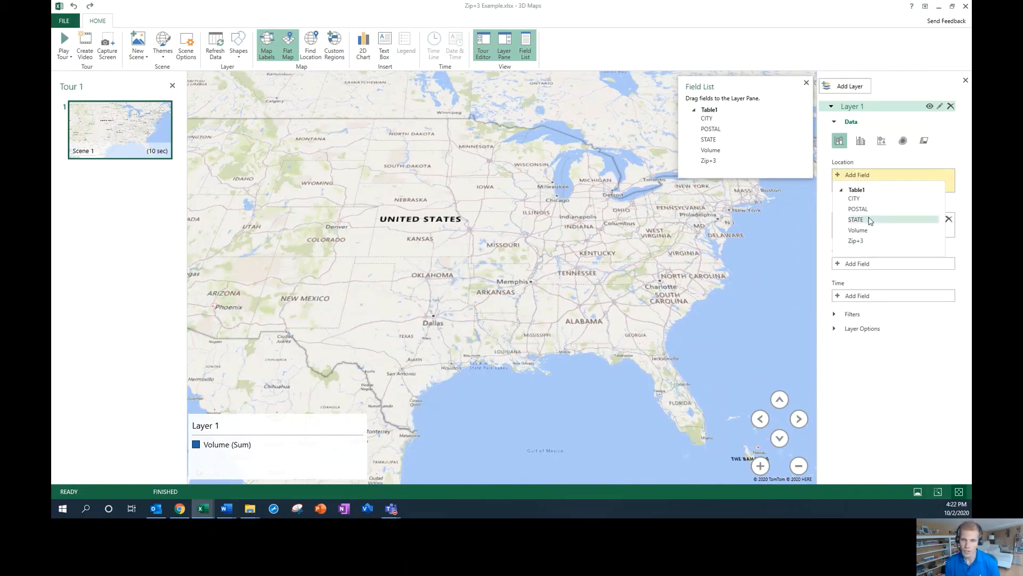
pyautogui.click(859, 210)
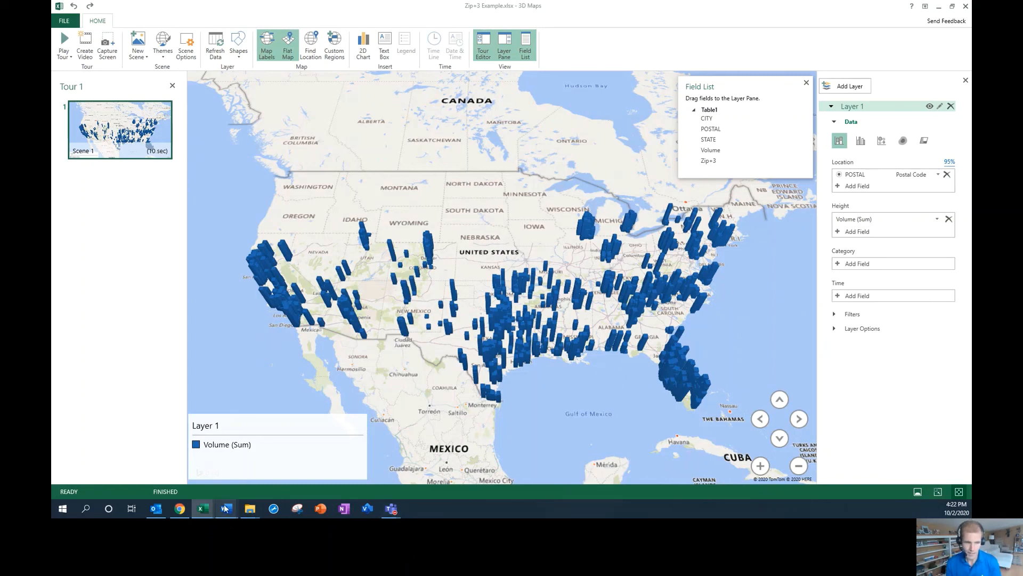
# - Switch to the Excel workbook and examine the POSTAL and Zip+3 columns and the formula in E2
pyautogui.moveTo(201, 508)
pyautogui.click(147, 469)
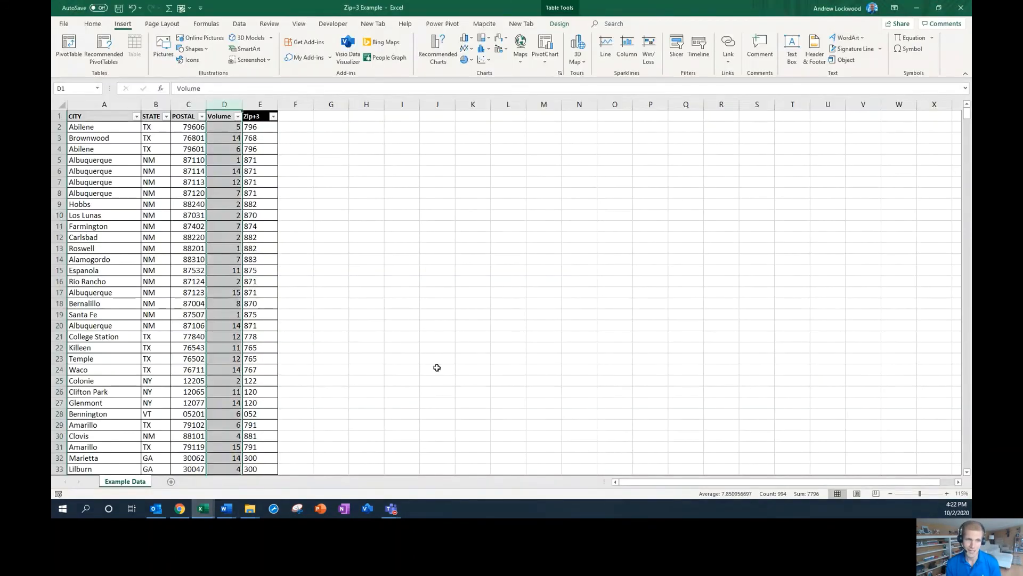
pyautogui.click(463, 336)
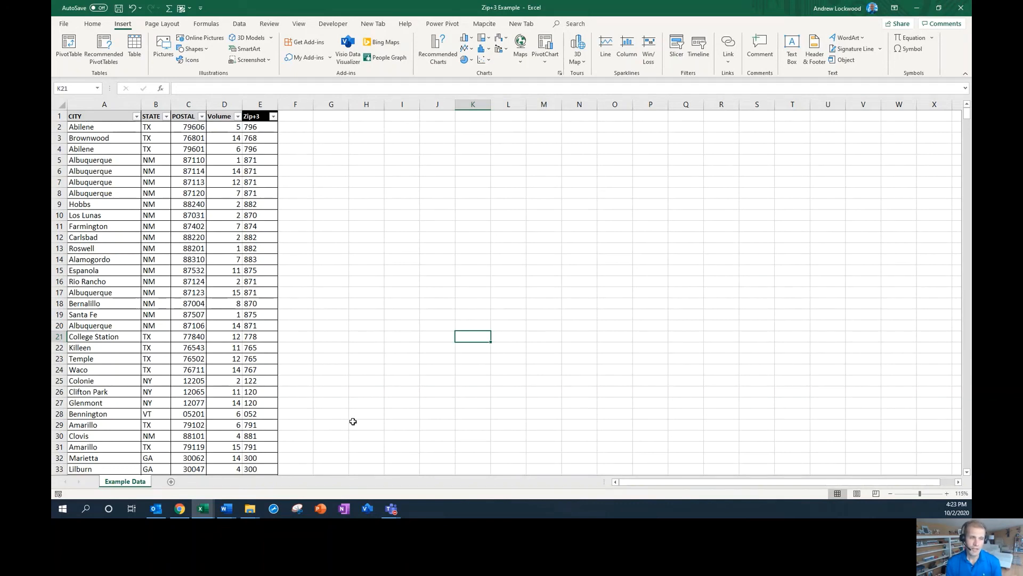
pyautogui.click(237, 292)
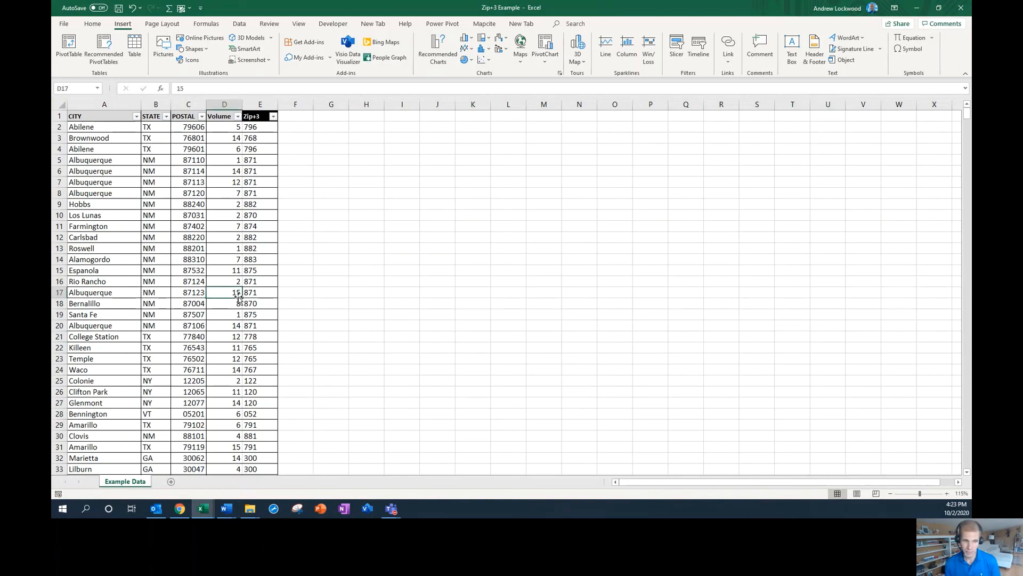
pyautogui.click(191, 104)
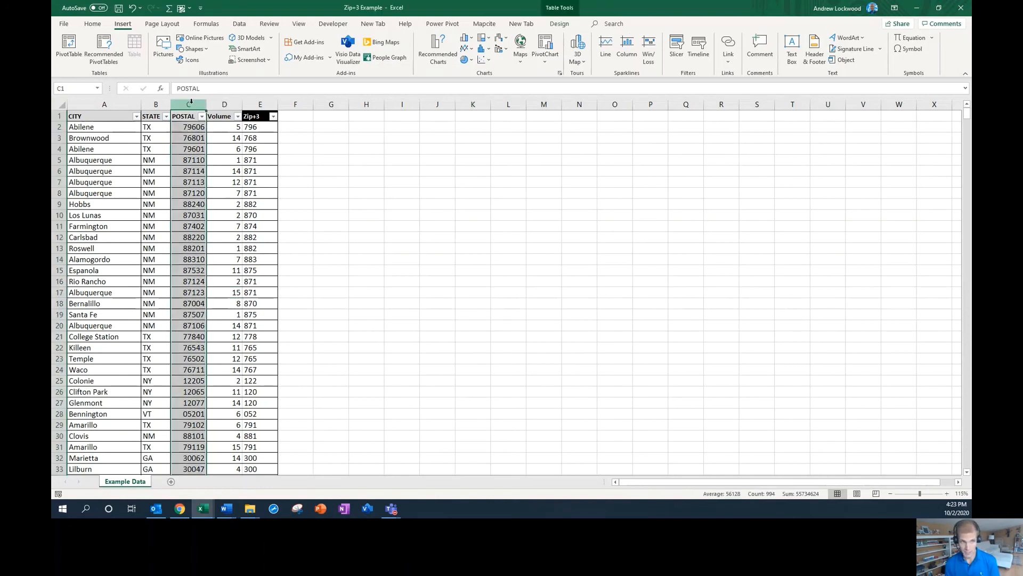
pyautogui.click(268, 101)
pyautogui.click(261, 125)
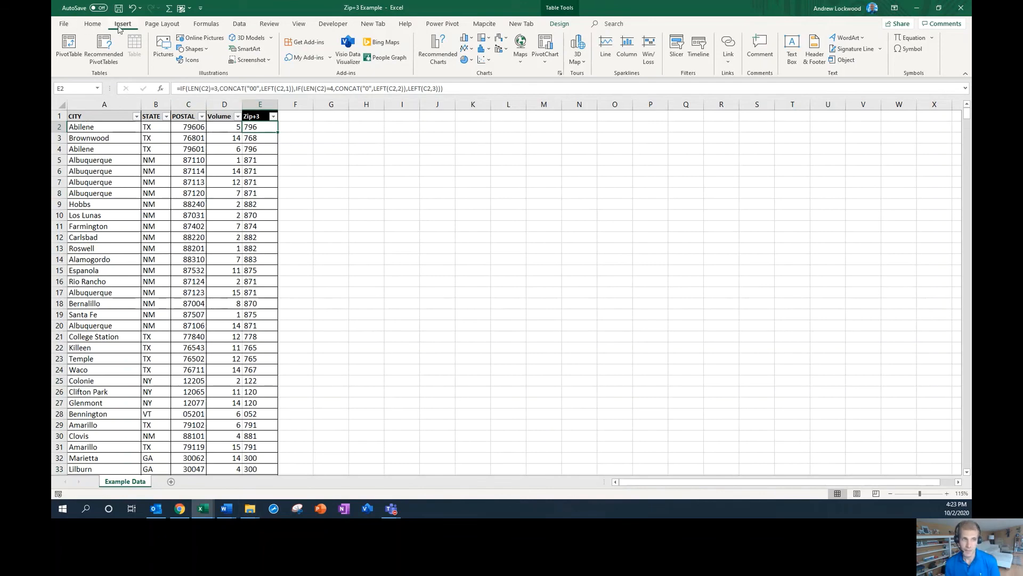
# - Reopen Tour 1 in 3D Maps and change Layer 1's visualization to Region
pyautogui.click(579, 65)
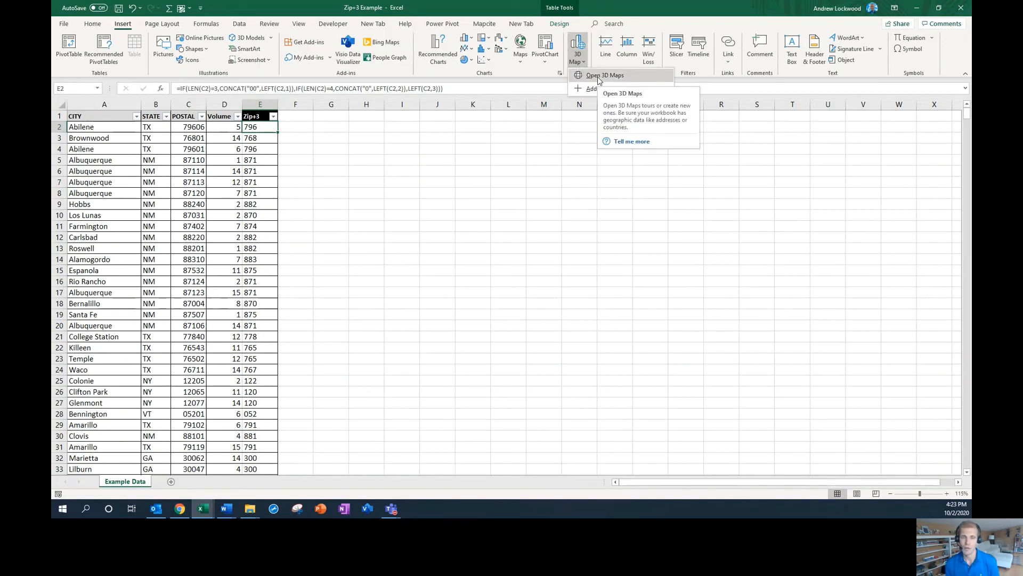
pyautogui.click(598, 78)
pyautogui.click(493, 199)
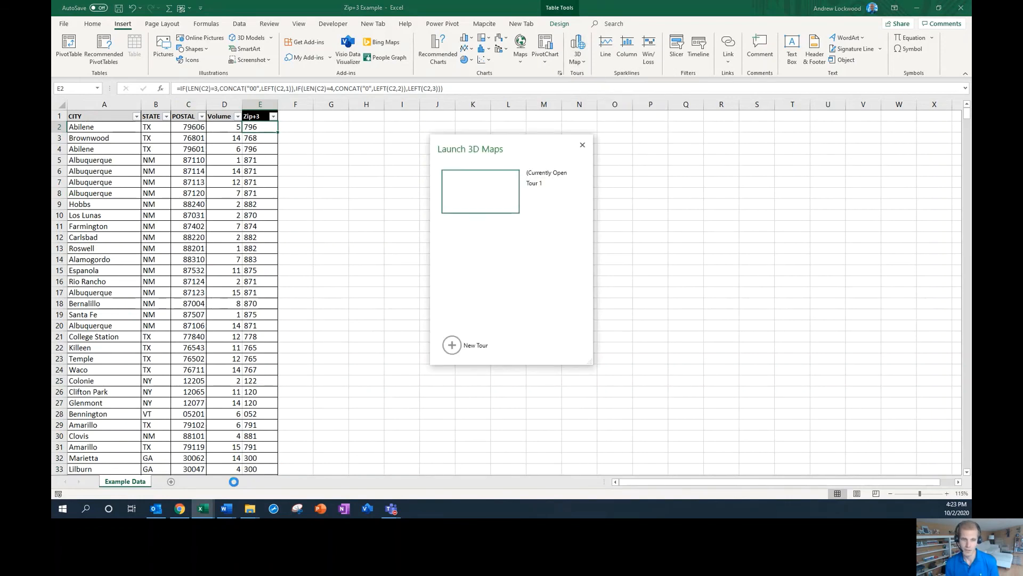
pyautogui.click(583, 146)
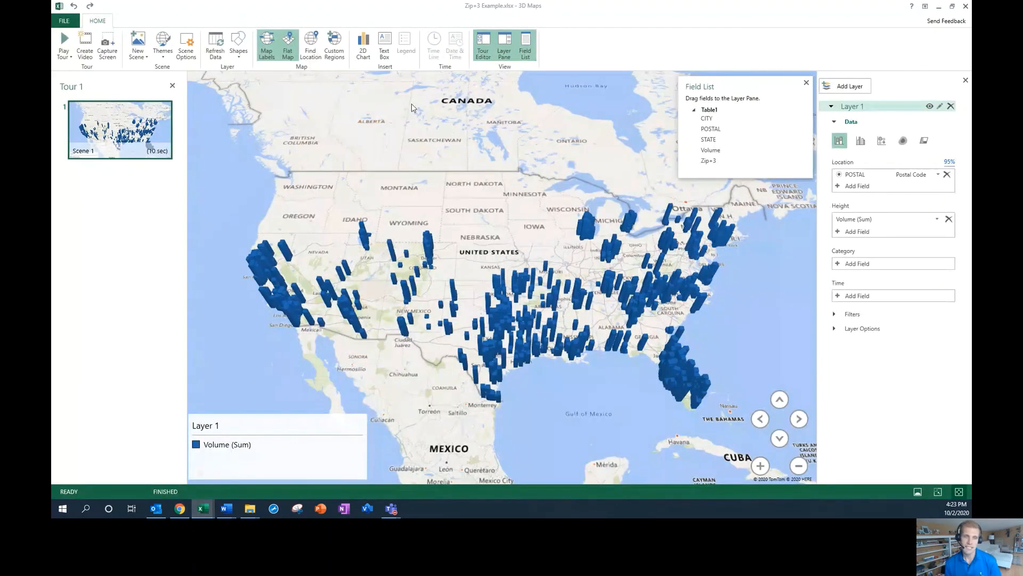
pyautogui.click(924, 141)
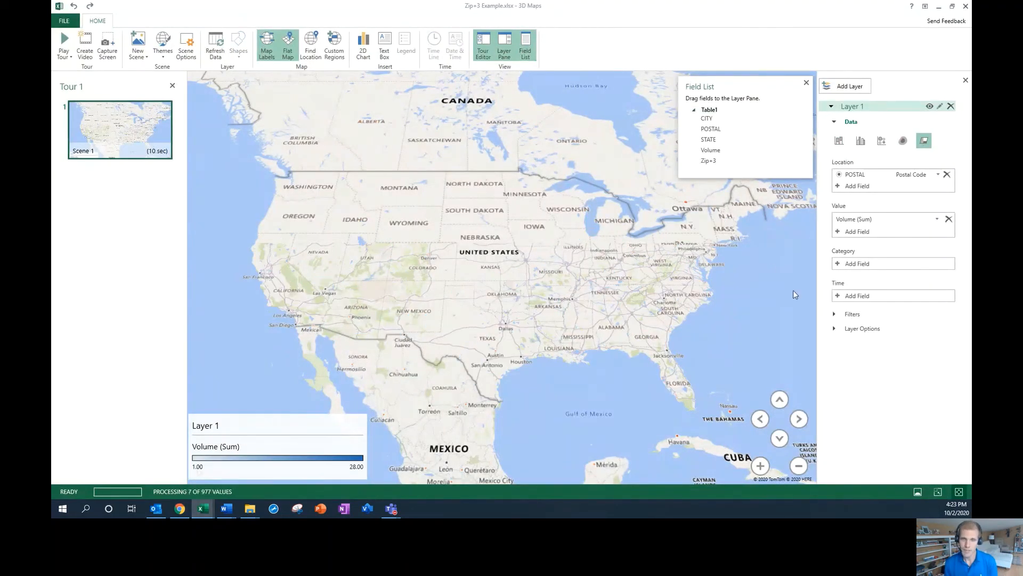
pyautogui.moveTo(759, 285); pyautogui.dragTo(725, 284)
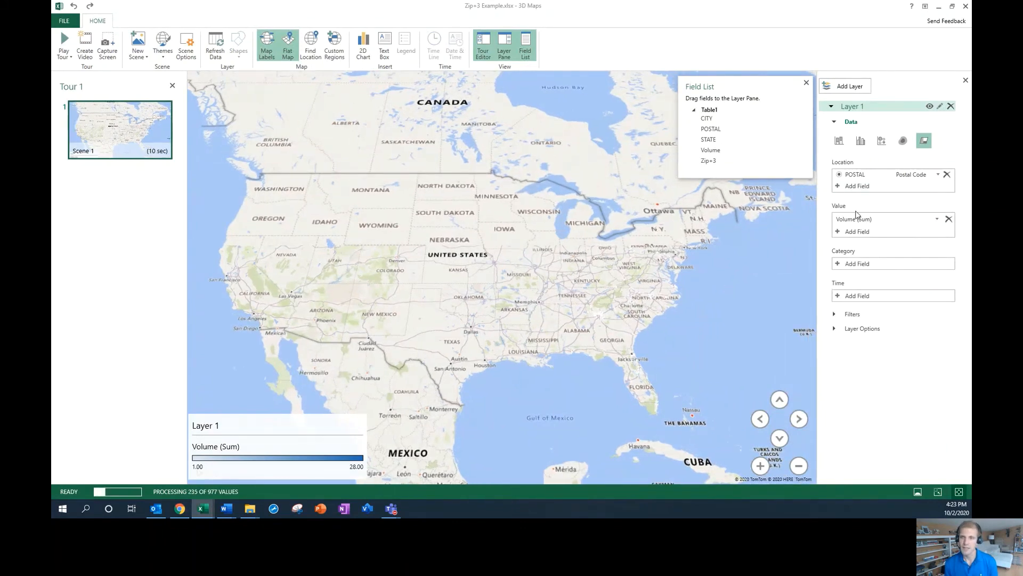
# - Replace Layer 1's POSTAL location with the Zip+3 field and set its type to Custom Region (.kml, .shp)
pyautogui.click(938, 175)
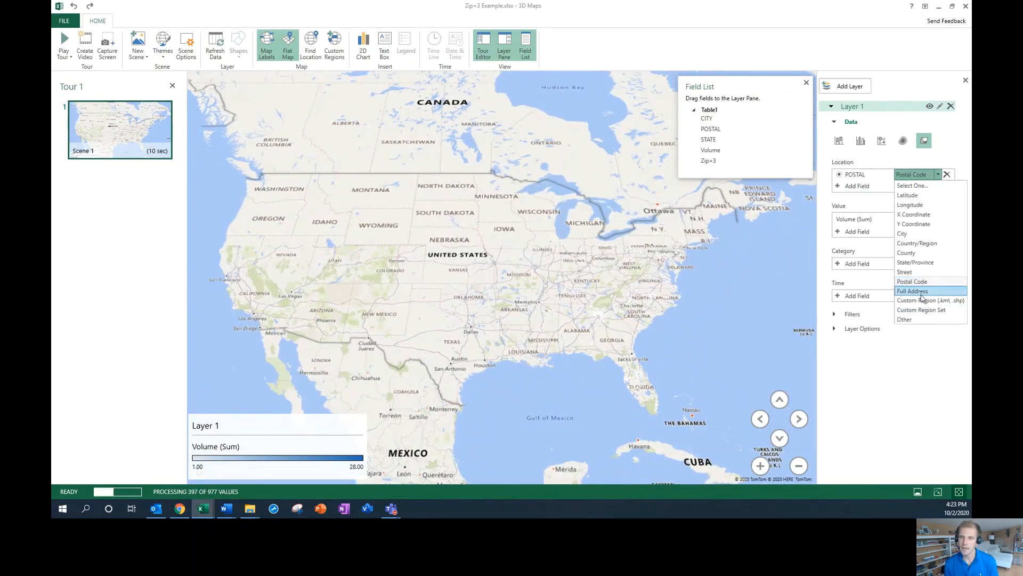
pyautogui.click(720, 163)
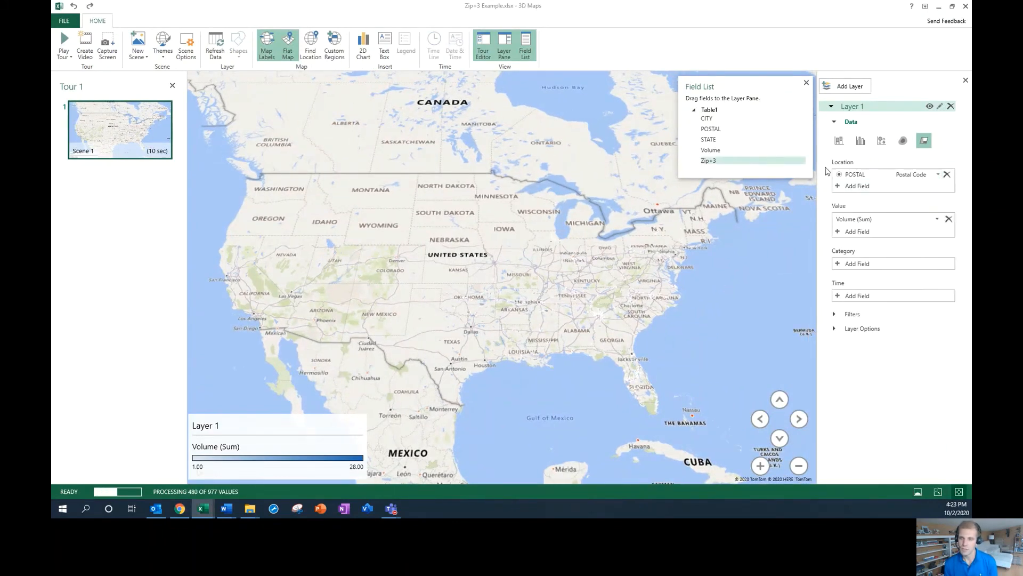
pyautogui.click(947, 174)
pyautogui.moveTo(695, 166); pyautogui.dragTo(889, 182)
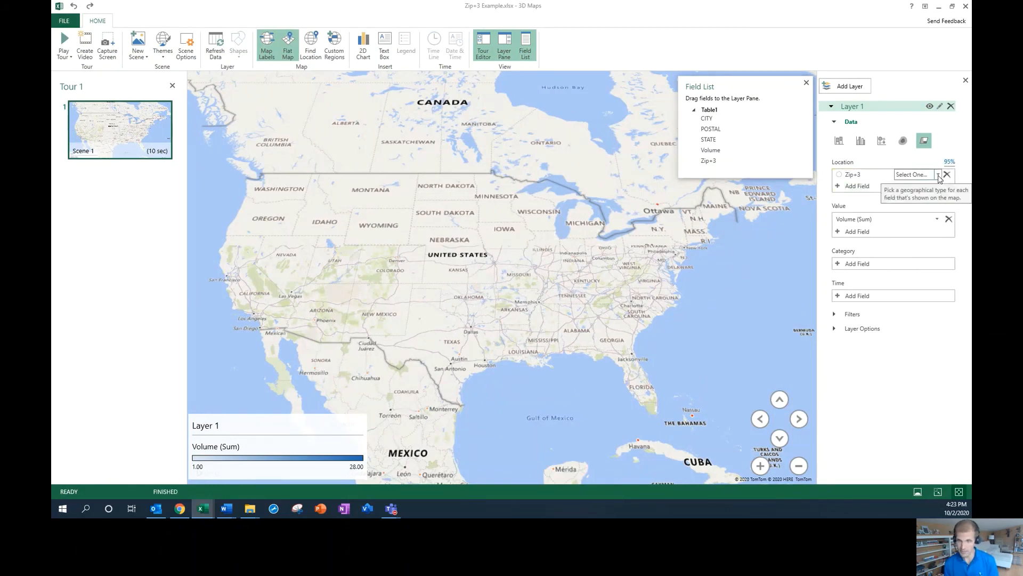
pyautogui.click(938, 174)
pyautogui.click(941, 300)
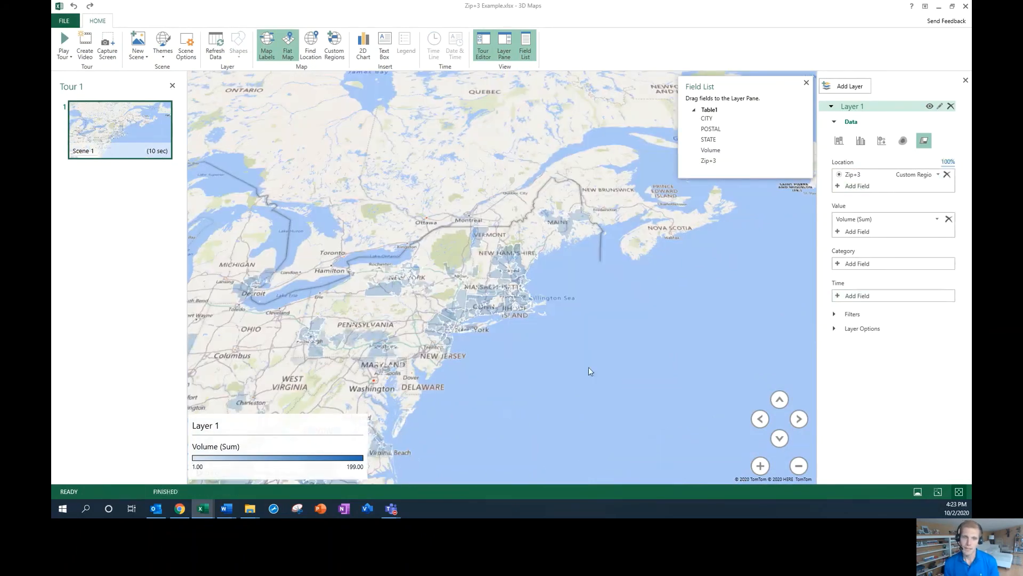